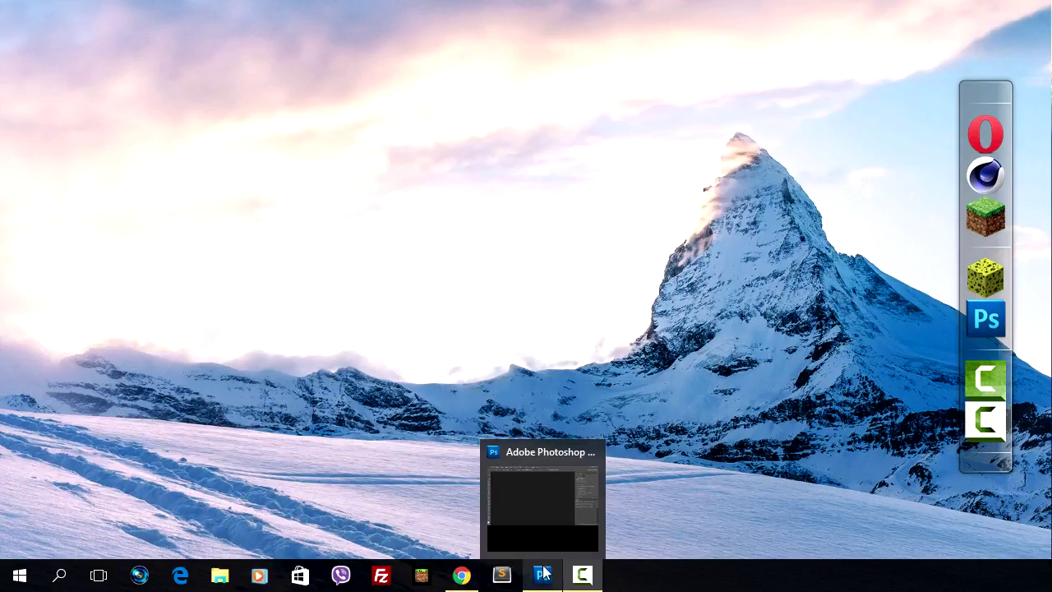
- Bring the Chrome window with the YouTube gaming channel page back to the front
click(460, 575)
mouse_move(470, 345)
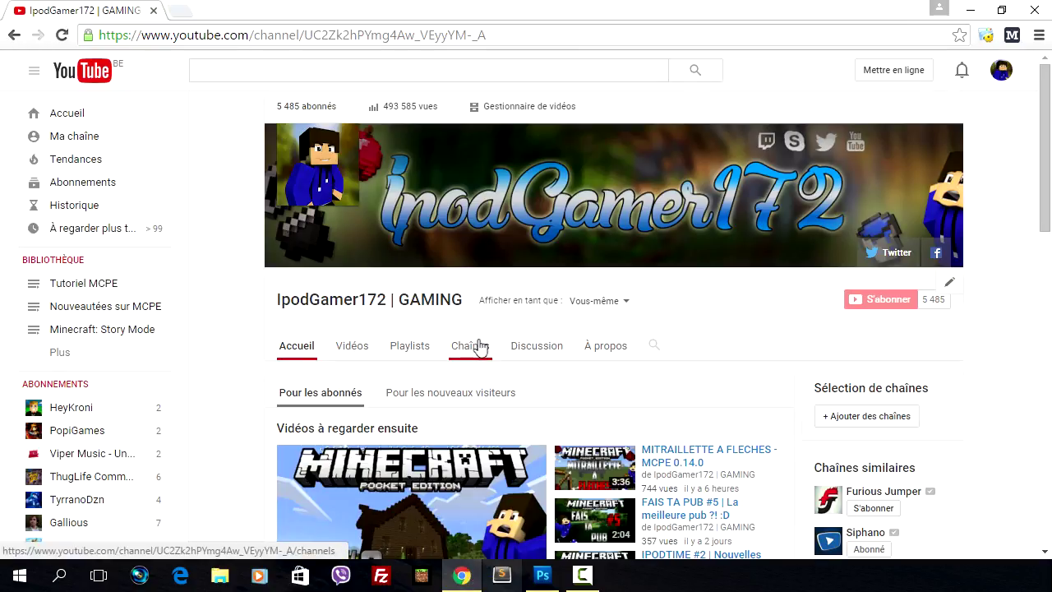
- Scroll through the channel's Vidéos tab of Minecraft uploads, then minimize Chrome
click(351, 346)
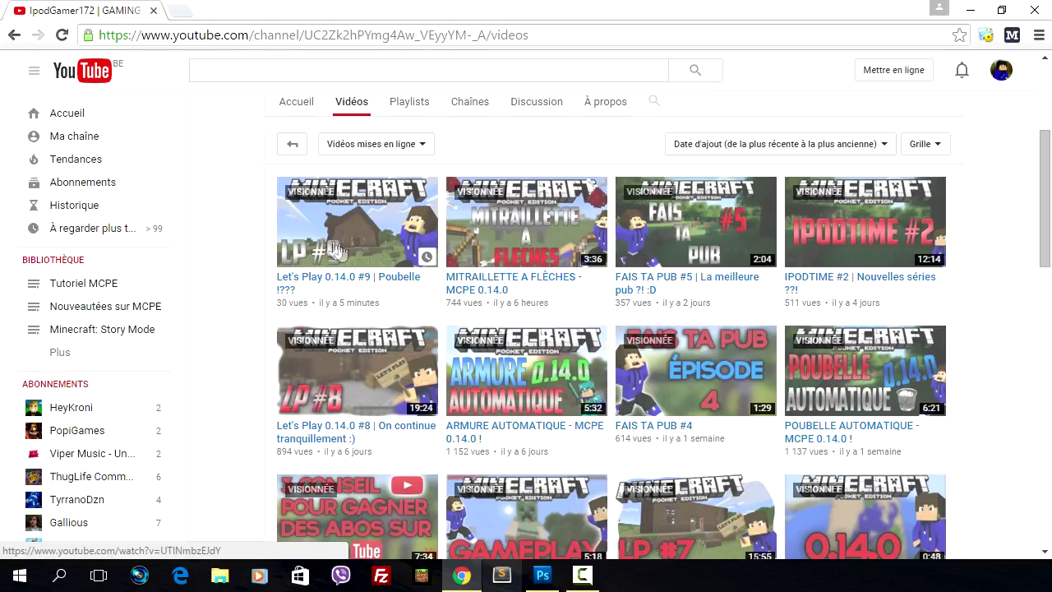
scroll(728, 436, down, 4)
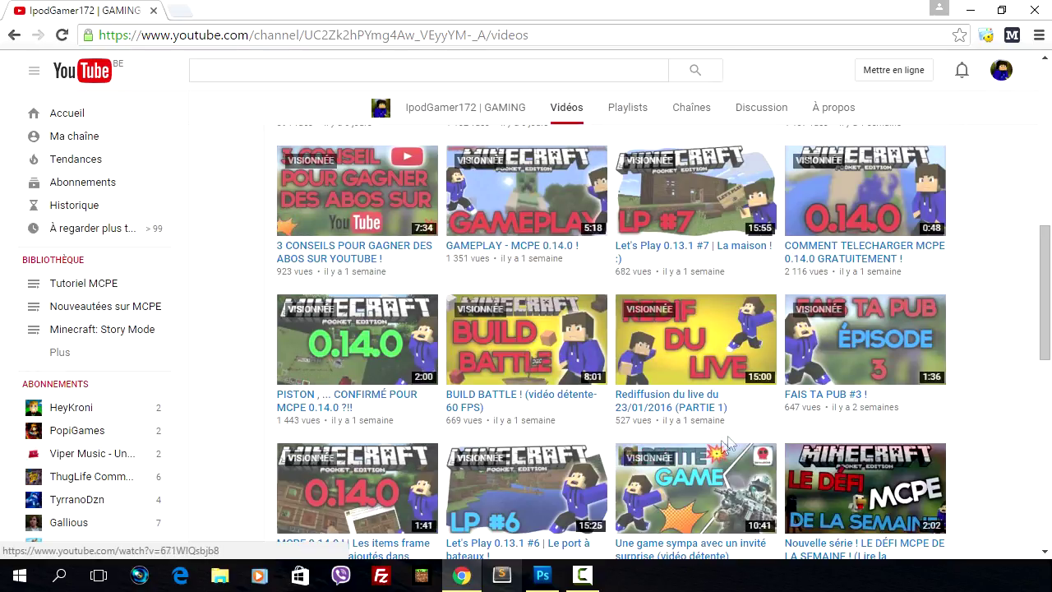
scroll(778, 439, down, 4)
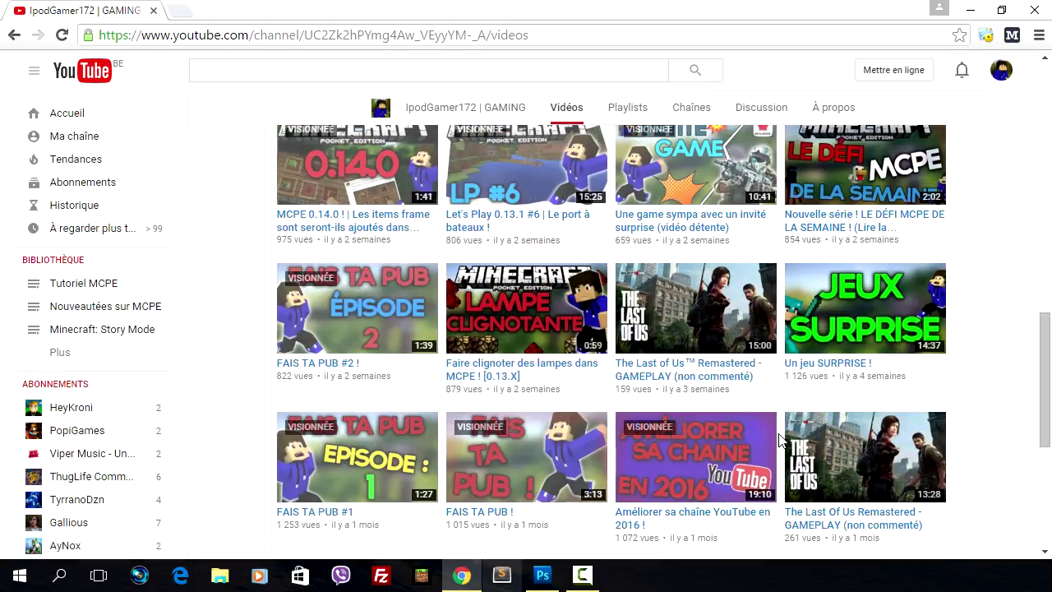
mouse_move(695, 457)
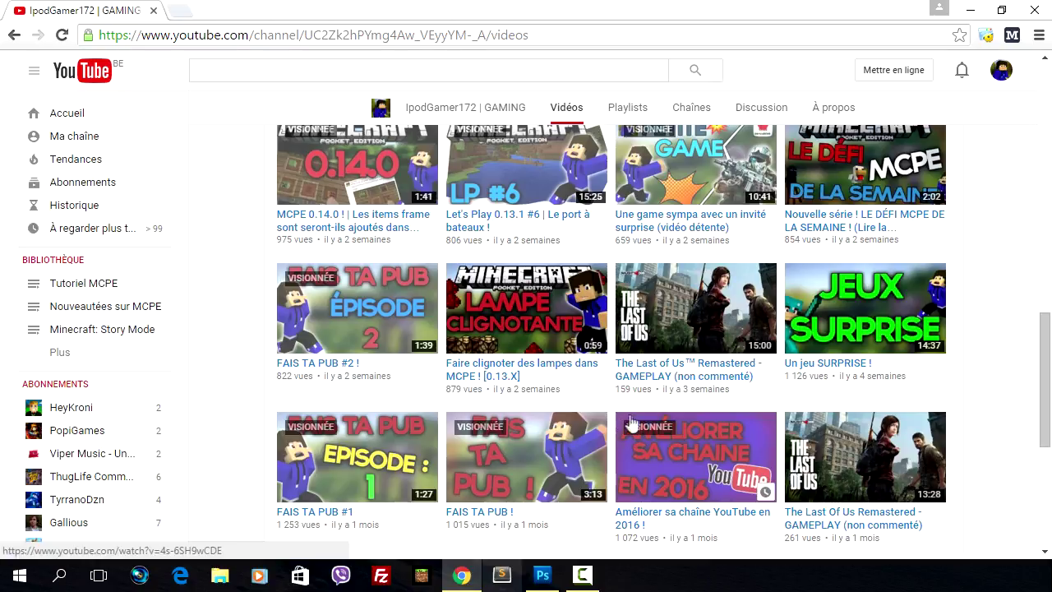
scroll(627, 421, up, 6)
scroll(545, 437, up, 4)
scroll(544, 436, up, 1)
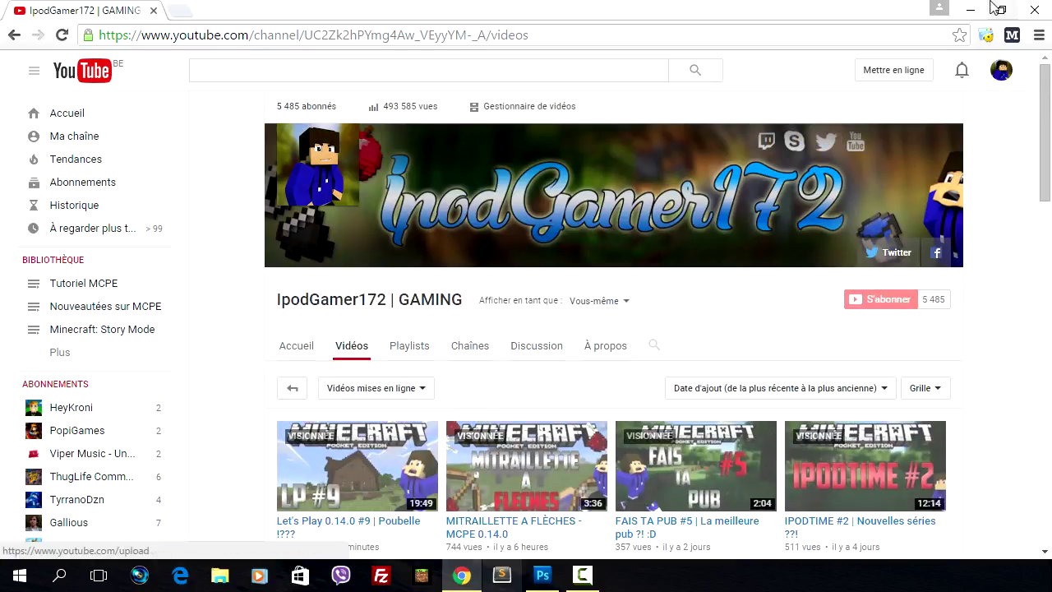
click(969, 10)
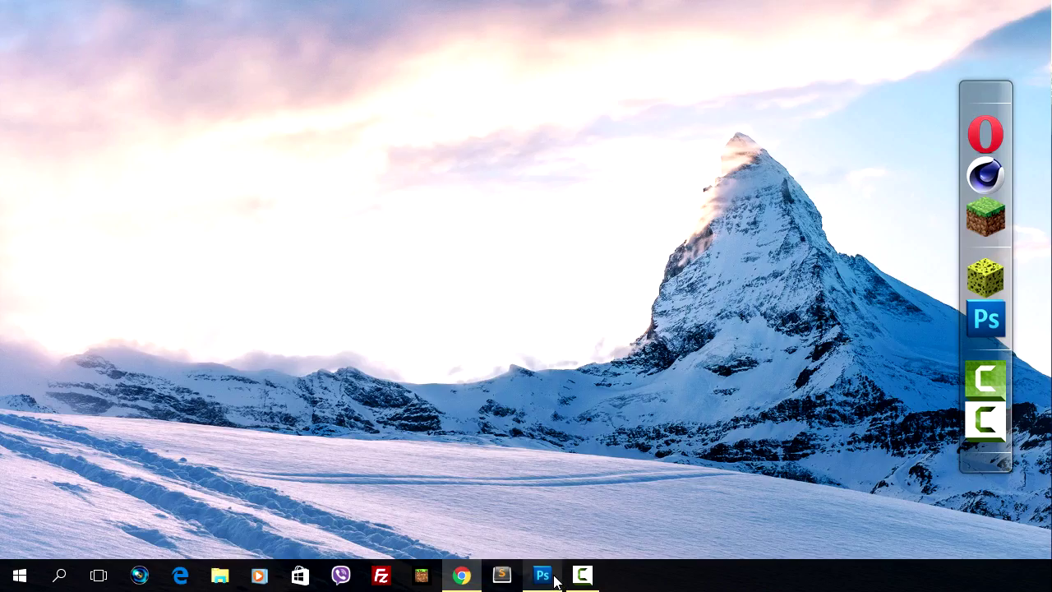
- Google 'photoshop cs6' in a new Chrome tab
click(462, 575)
click(194, 12)
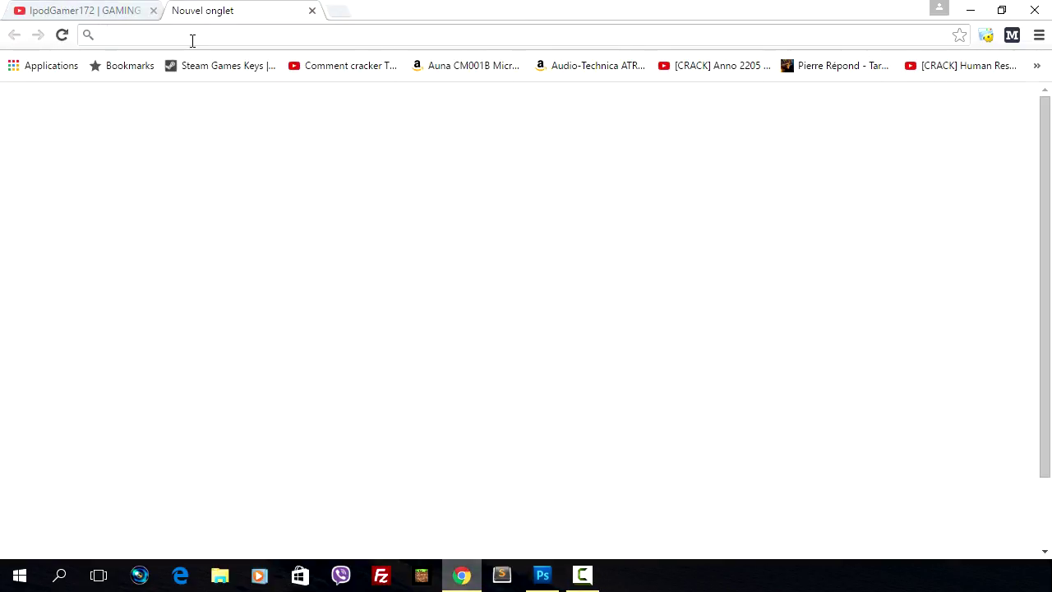
text(photo)
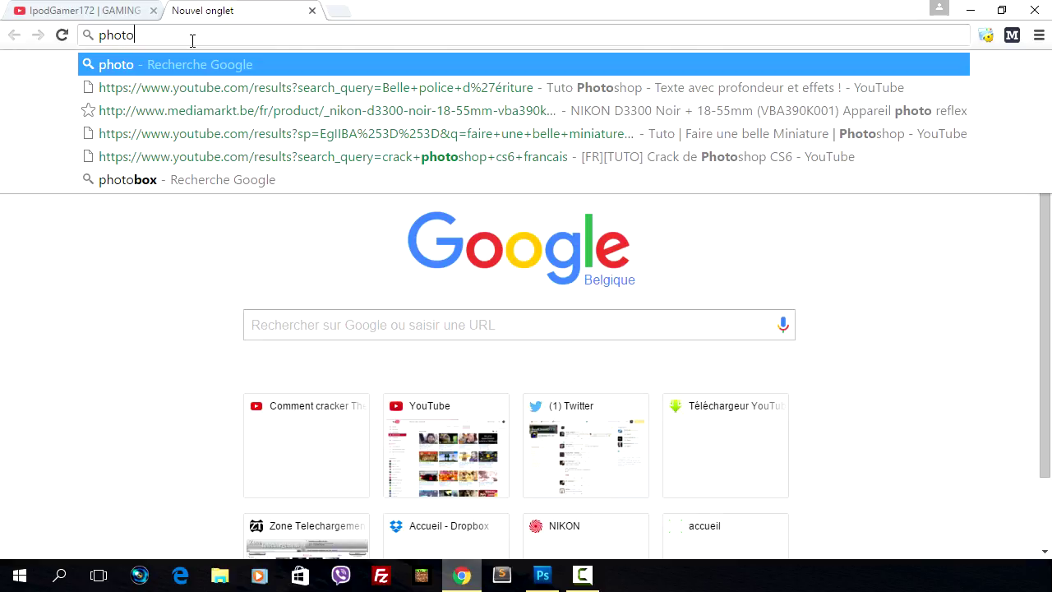
text(shop cs6)
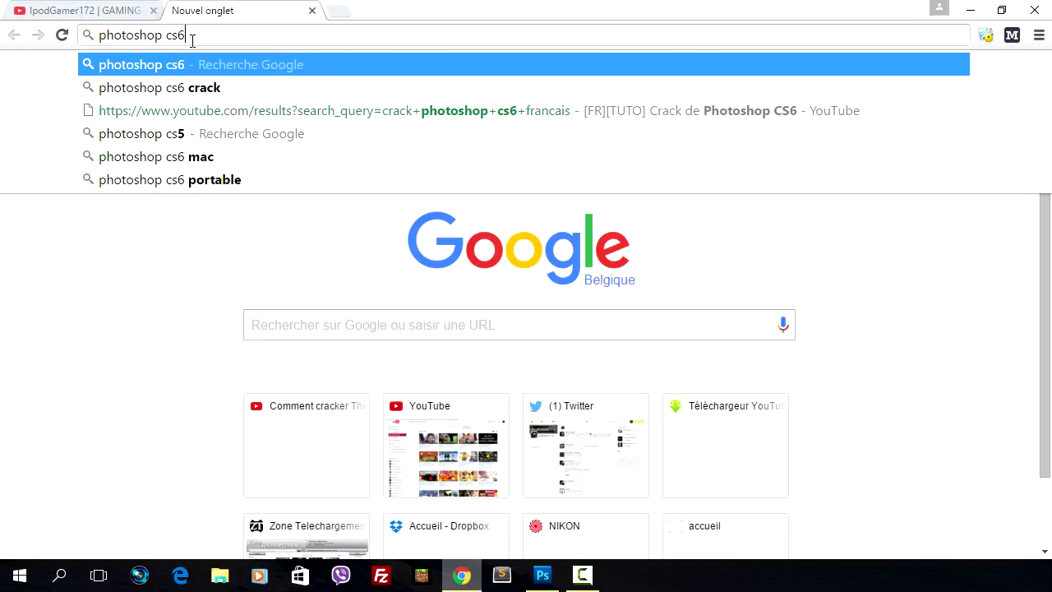
key(Return)
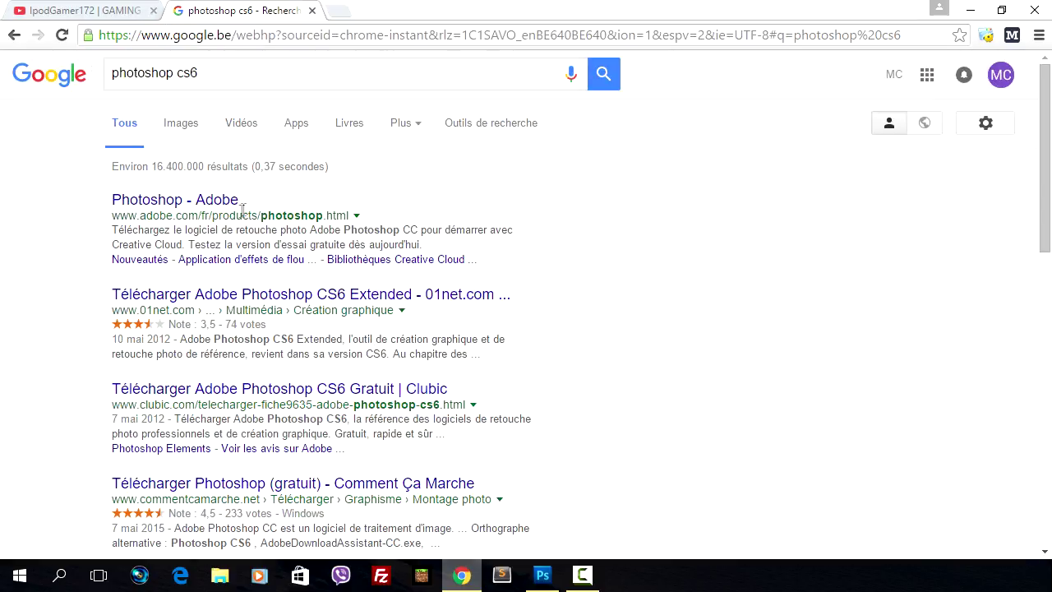
- Look over Adobe's Photoshop page, then close the tab and minimize Chrome
click(215, 201)
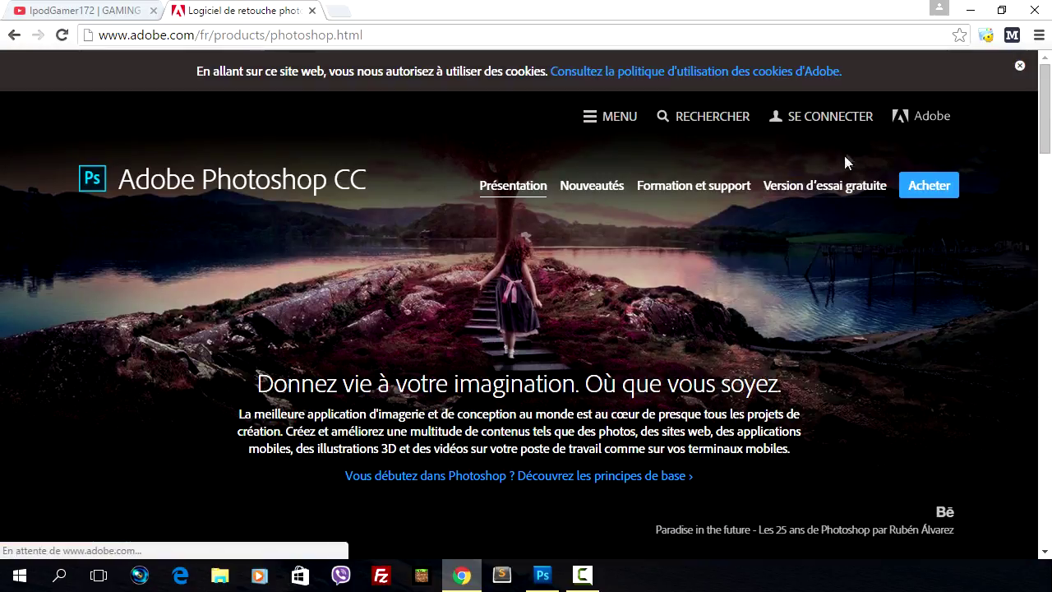
scroll(782, 281, down, 3)
scroll(783, 277, down, 4)
scroll(783, 275, up, 4)
scroll(782, 276, up, 3)
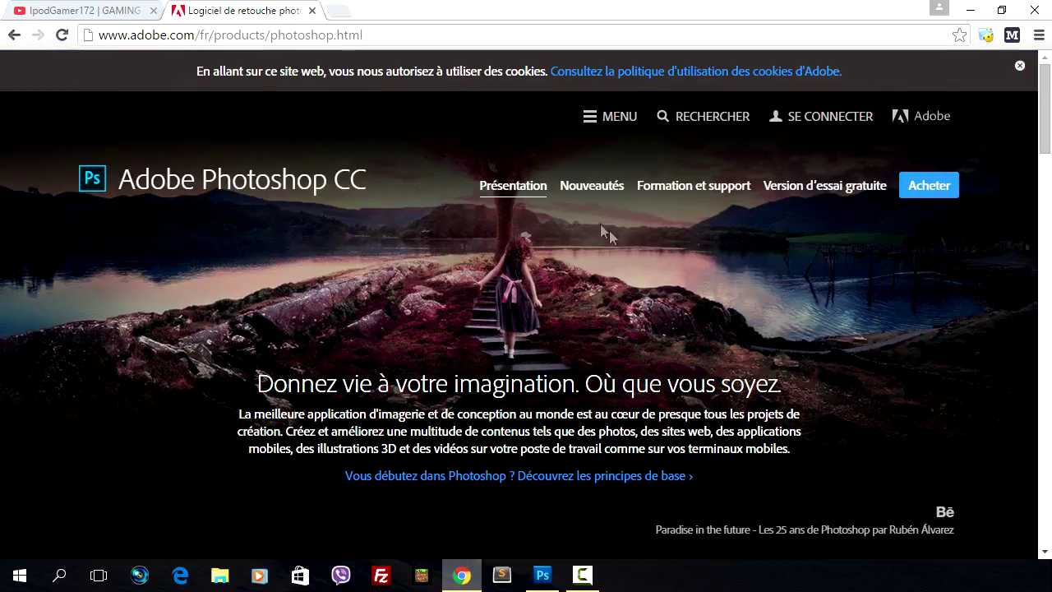
click(313, 11)
click(961, 12)
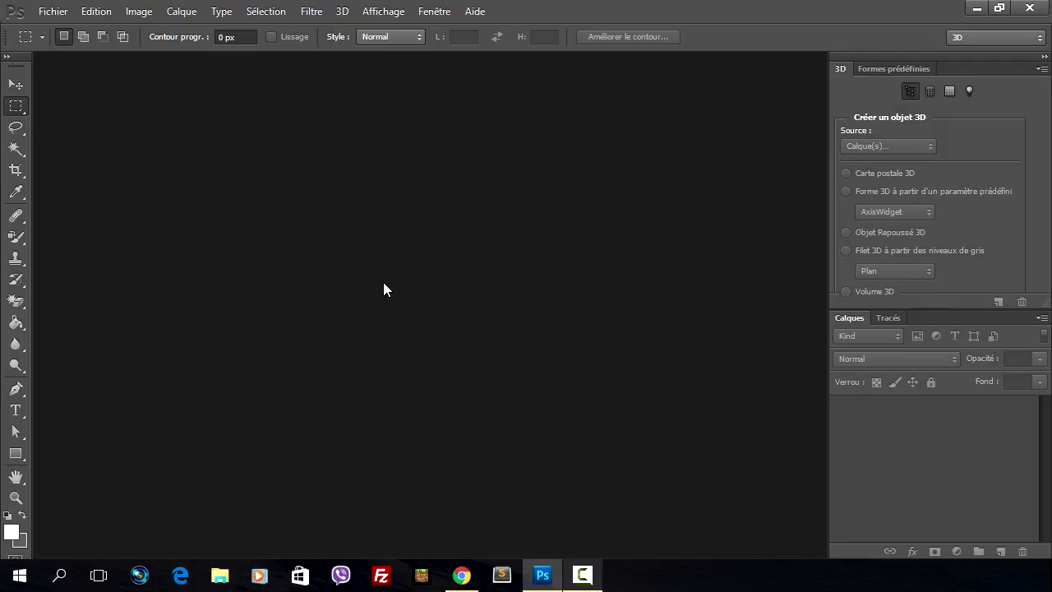
- Start a new document at 1280 × 720 pixels and 96 ppi
click(53, 11)
click(74, 28)
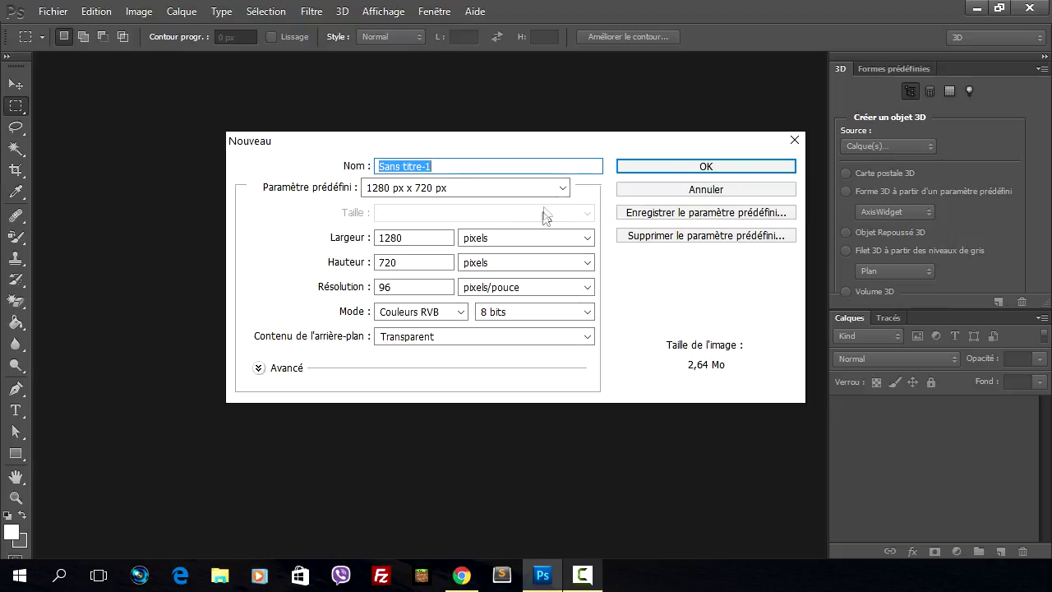
click(431, 238)
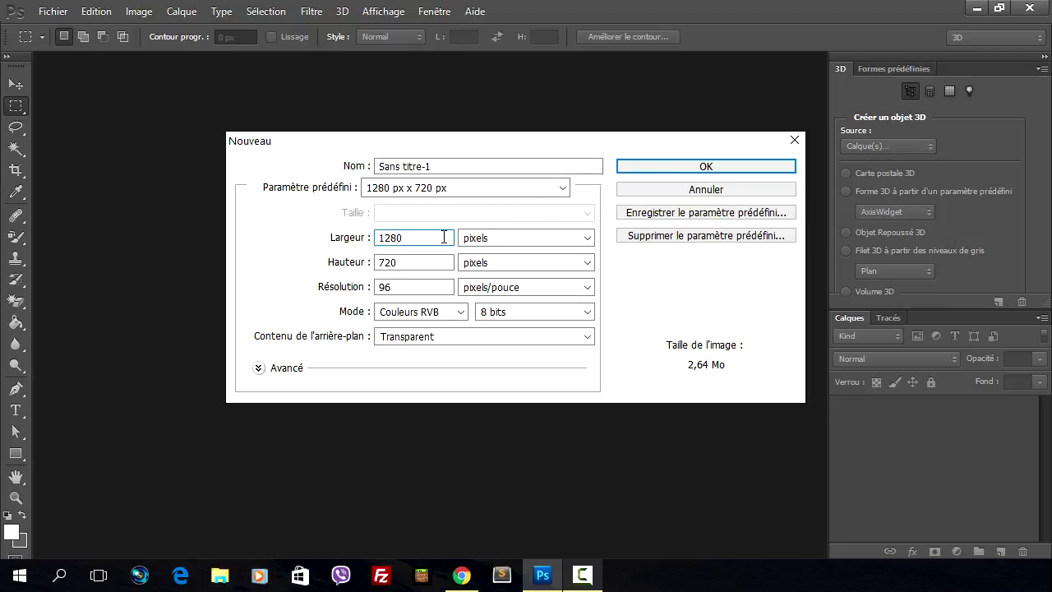
drag(444, 237, 220, 241)
click(415, 243)
click(437, 267)
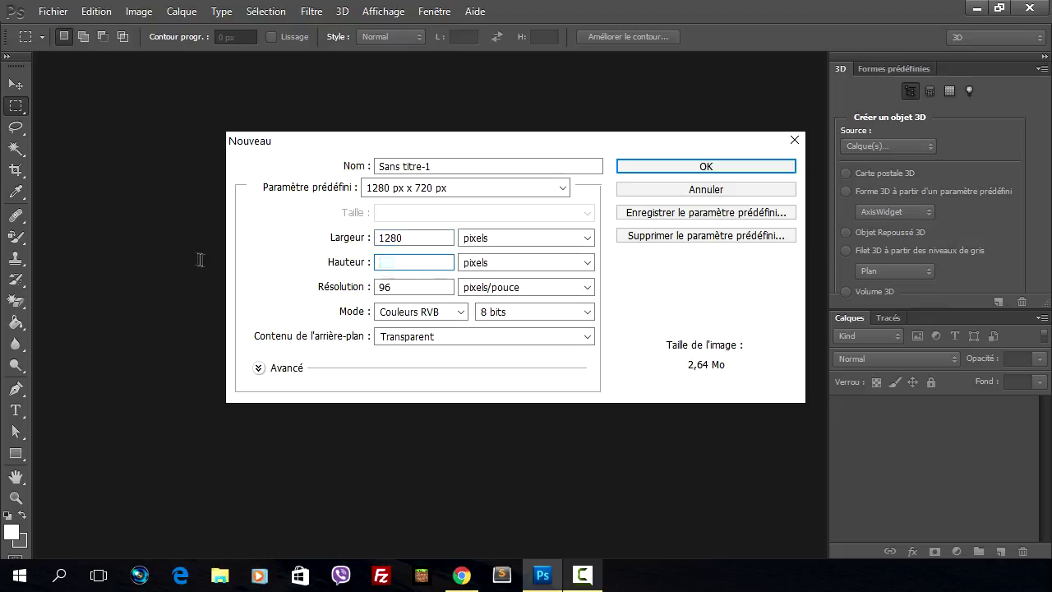
click(411, 287)
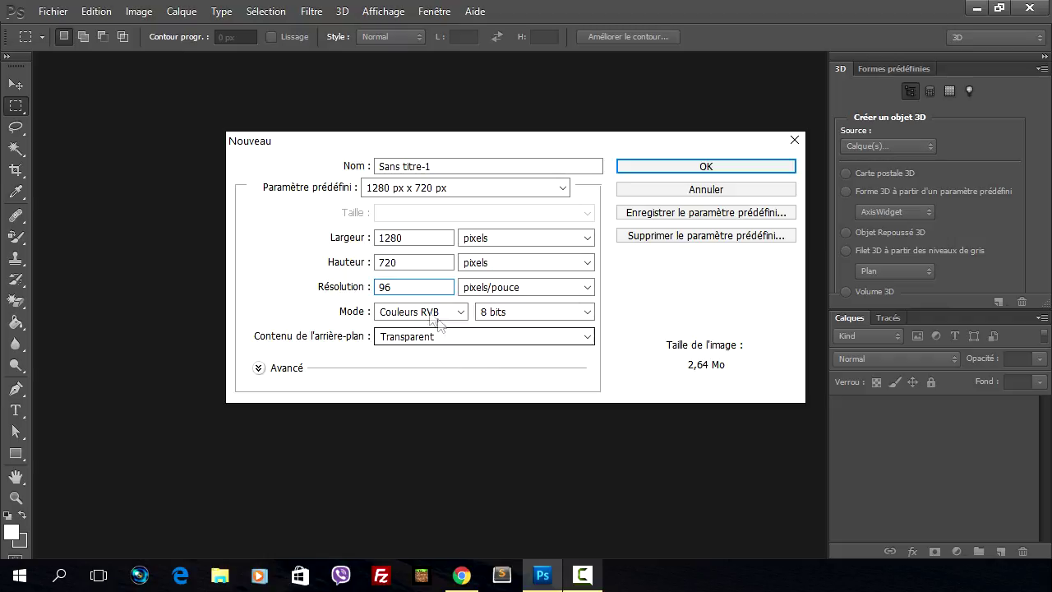
- Set the background content to Blanc, check the units and bit depth, and create the document
click(453, 318)
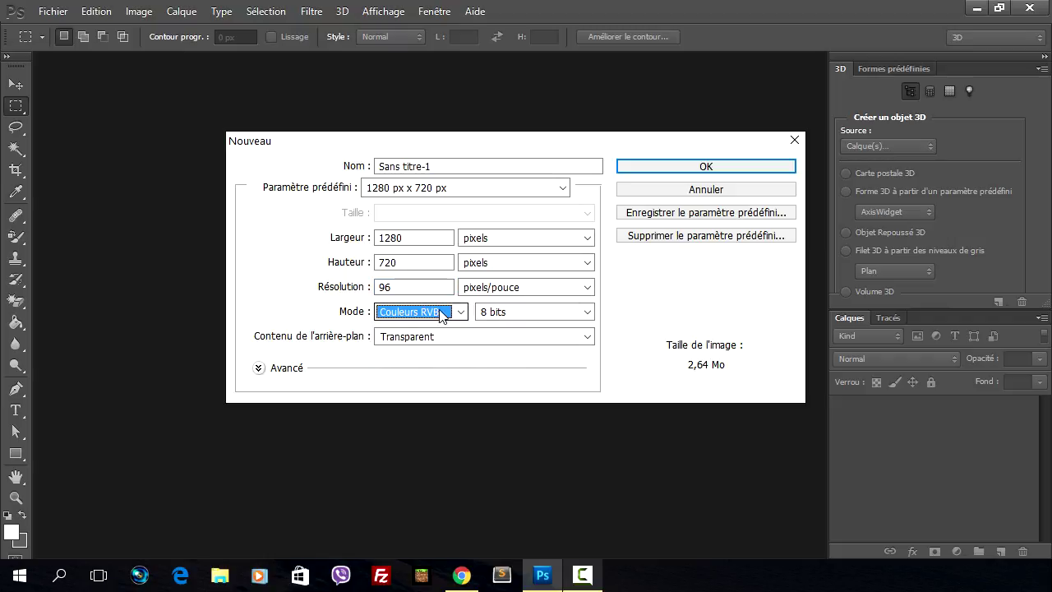
click(444, 338)
click(443, 353)
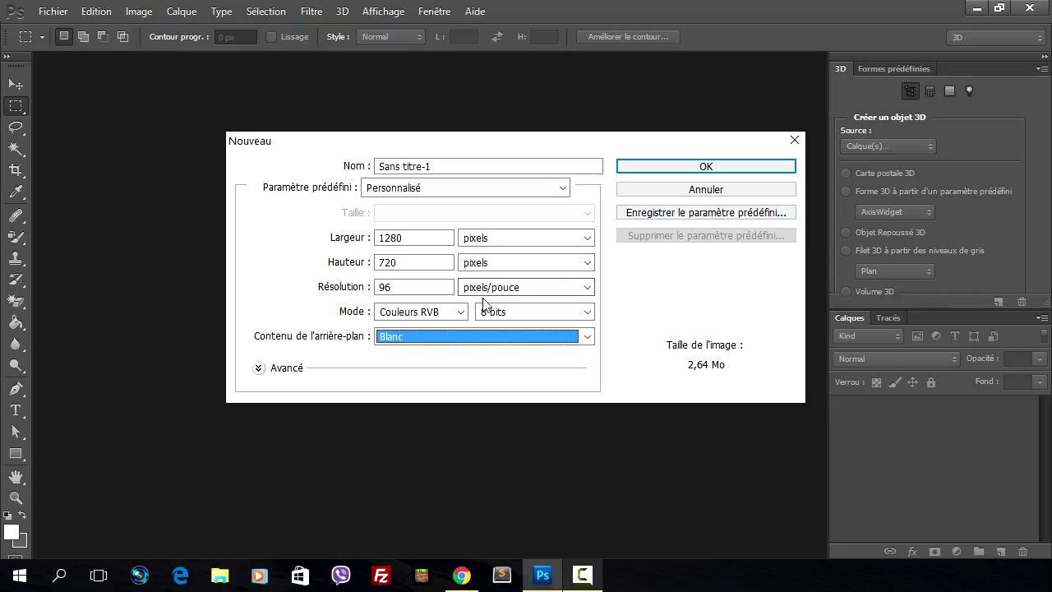
click(464, 189)
click(493, 240)
click(500, 262)
click(508, 286)
click(511, 311)
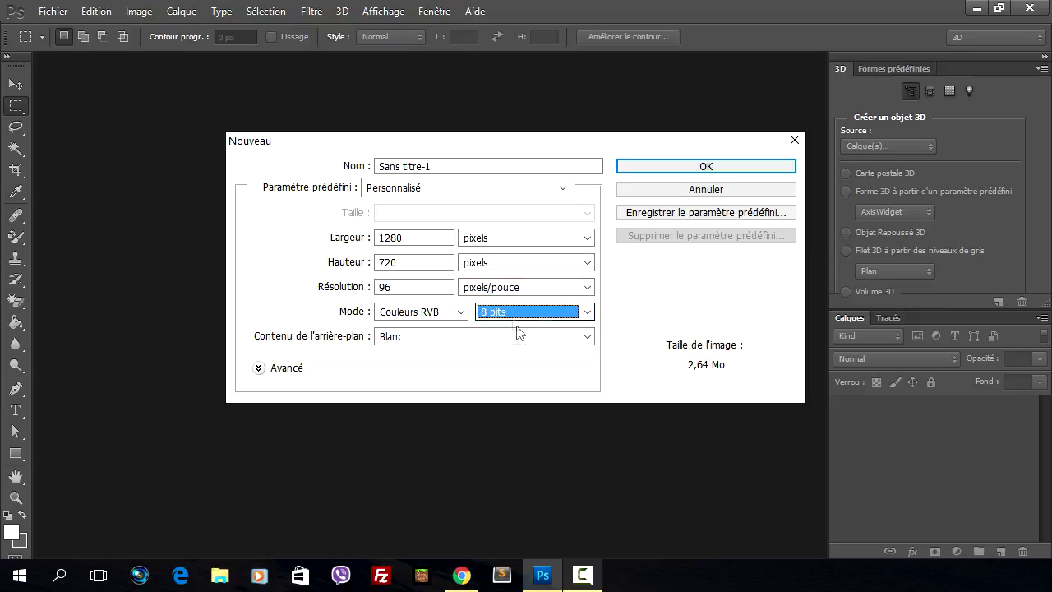
click(738, 169)
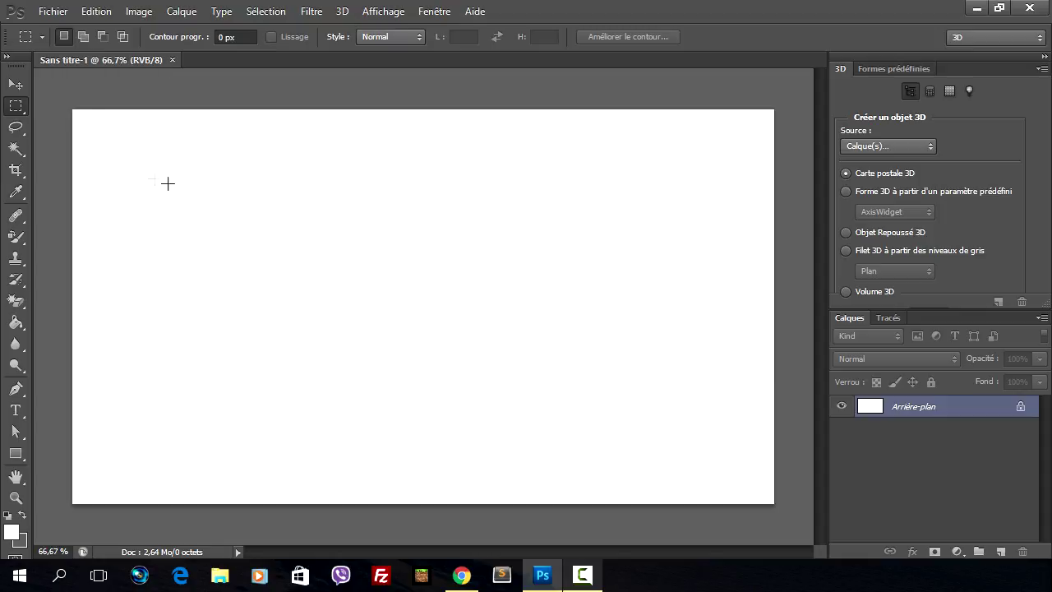
- Place wall-hellominecraft-foret from the Desktop and stretch it to fill the canvas
click(53, 12)
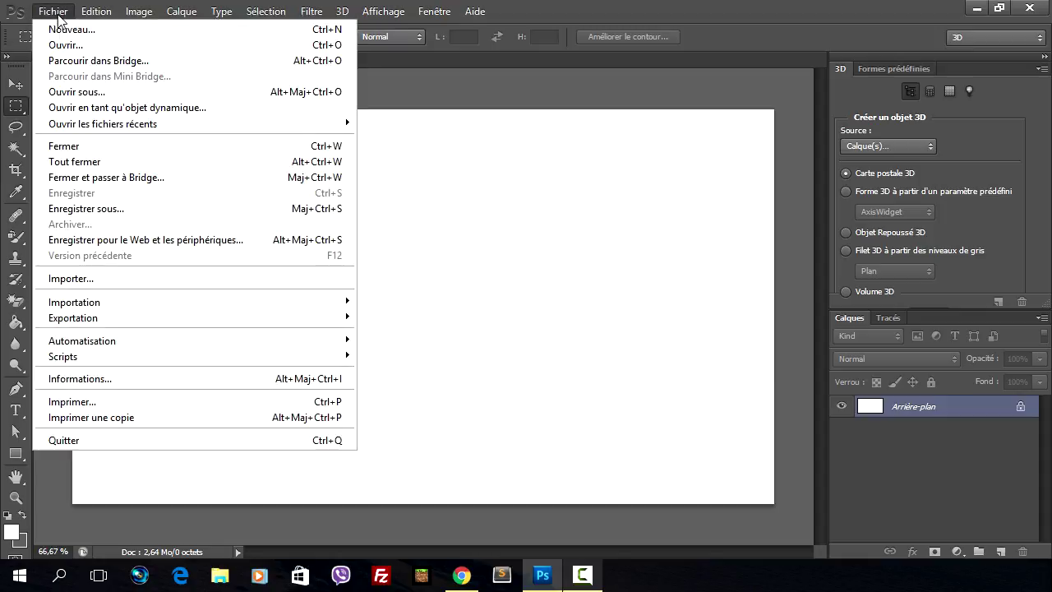
click(87, 280)
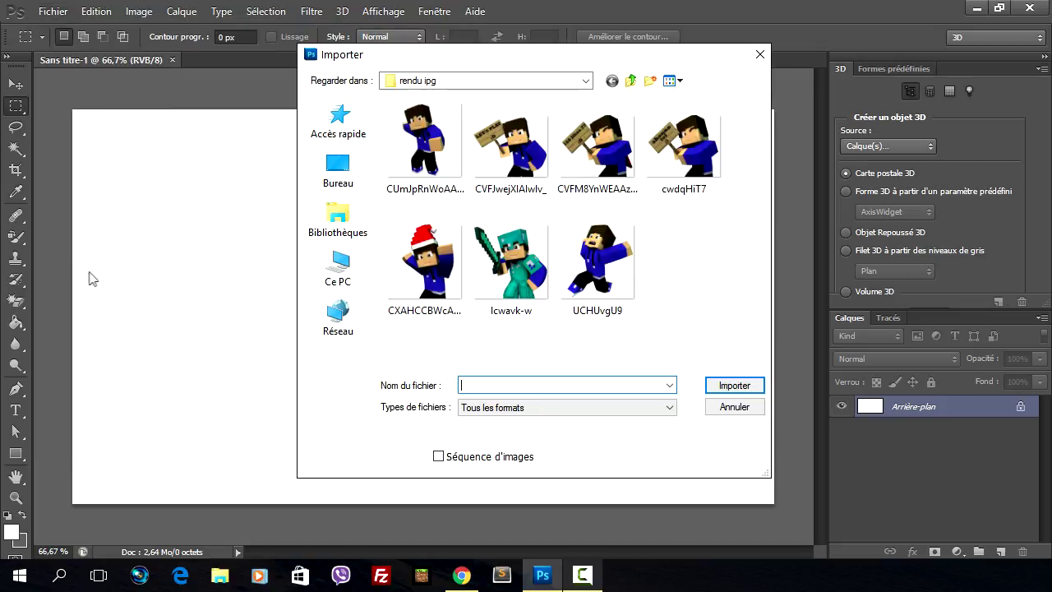
click(338, 174)
scroll(591, 205, up, 5)
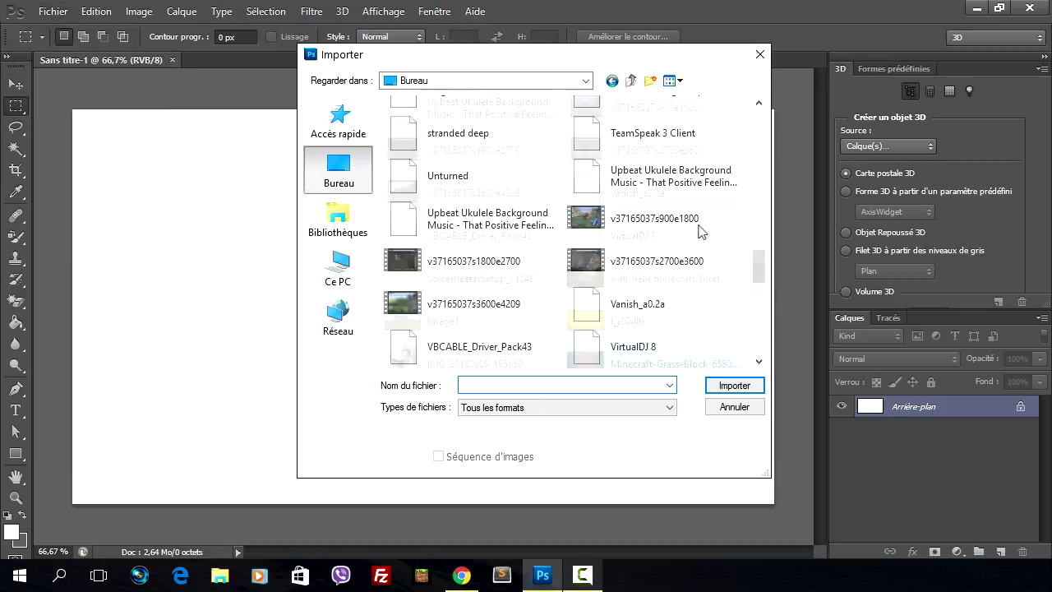
mouse_move(756, 265)
mouse_down()
mouse_move(756, 125)
mouse_move(751, 294)
mouse_up()
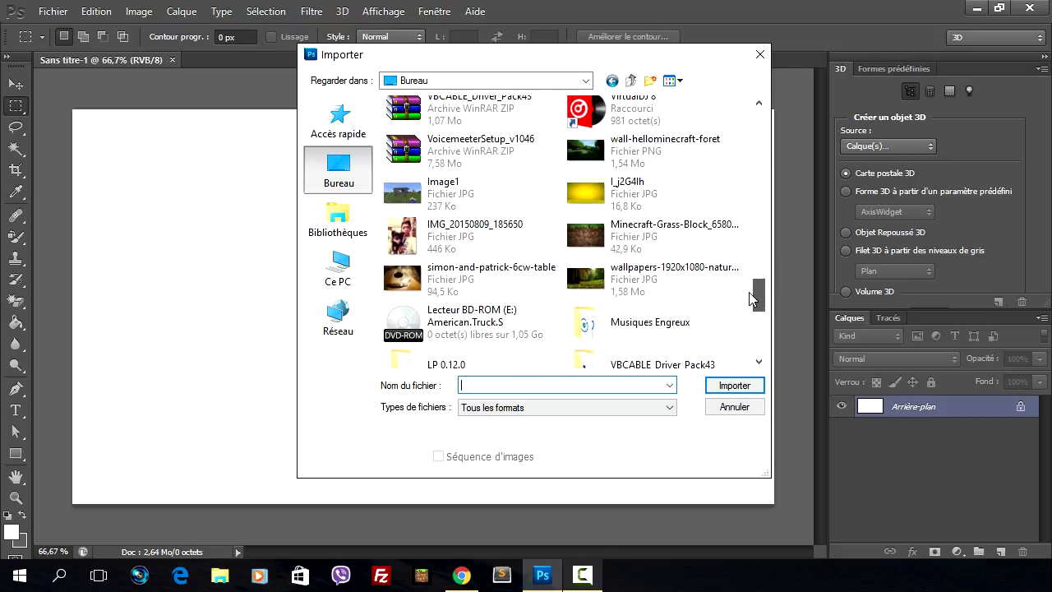
click(655, 163)
click(734, 385)
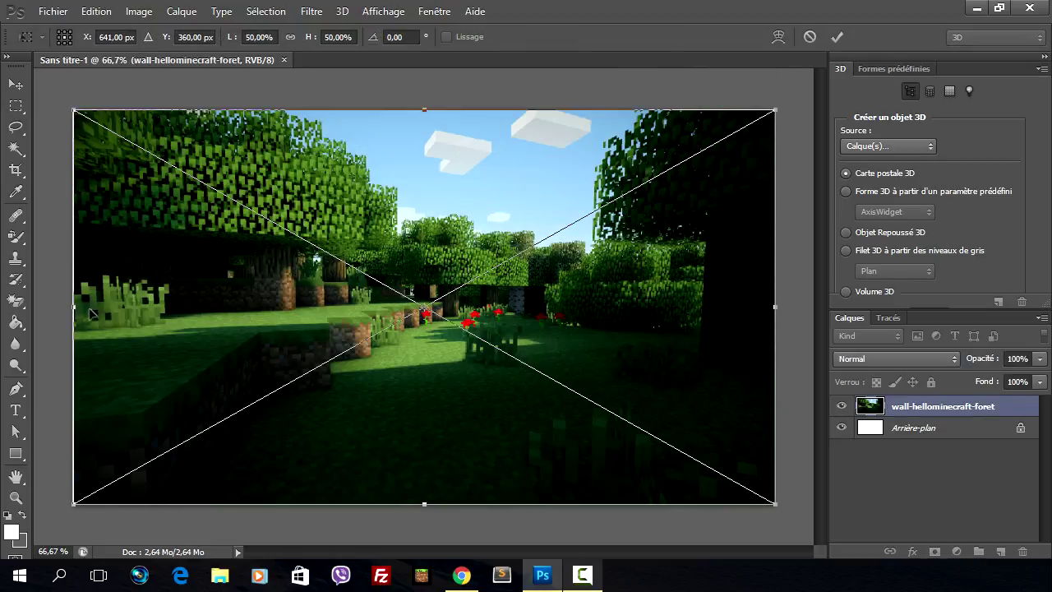
drag(74, 306, 73, 307)
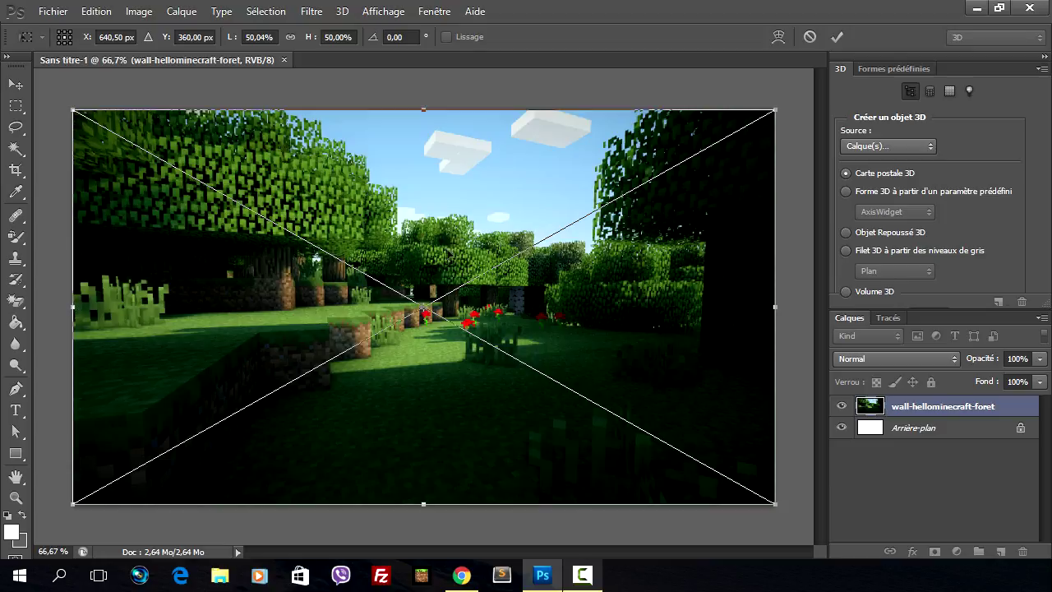
key(Return)
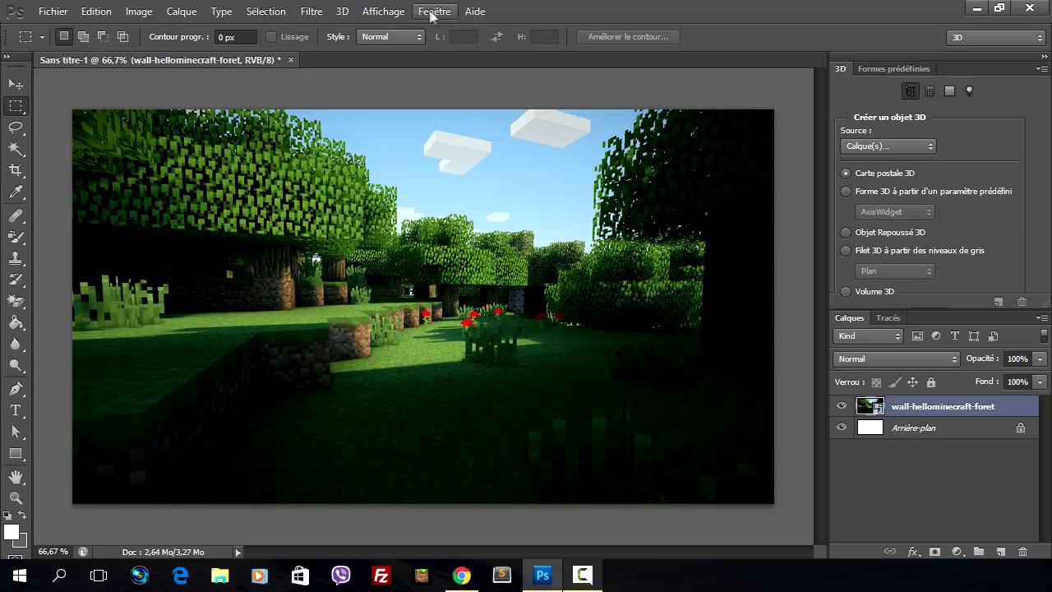
- Open Gaussian Blur on the forest layer and preview it on the sky and flowers
click(16, 410)
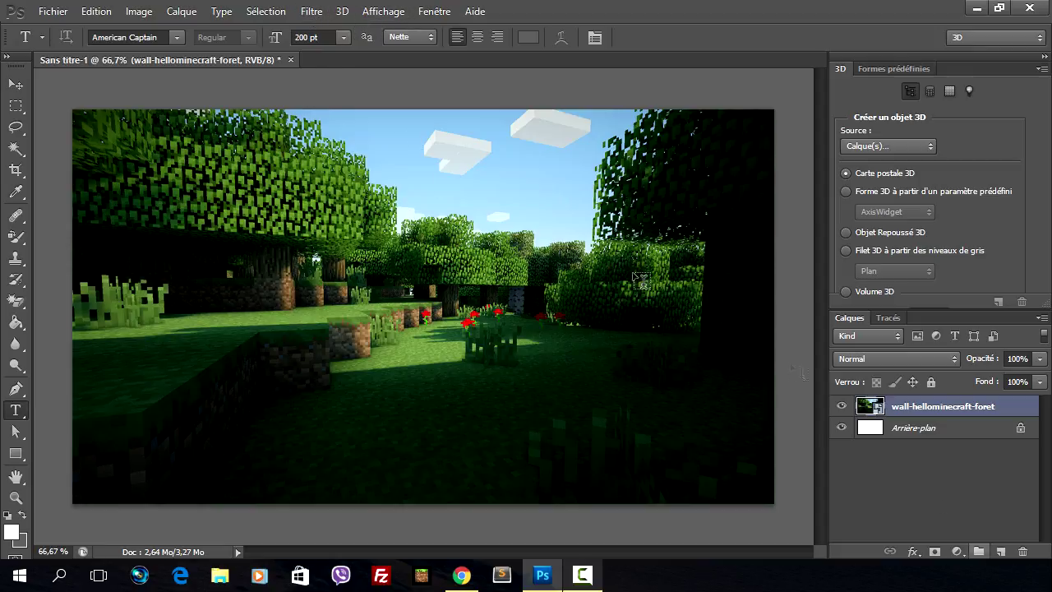
click(318, 16)
mouse_move(370, 176)
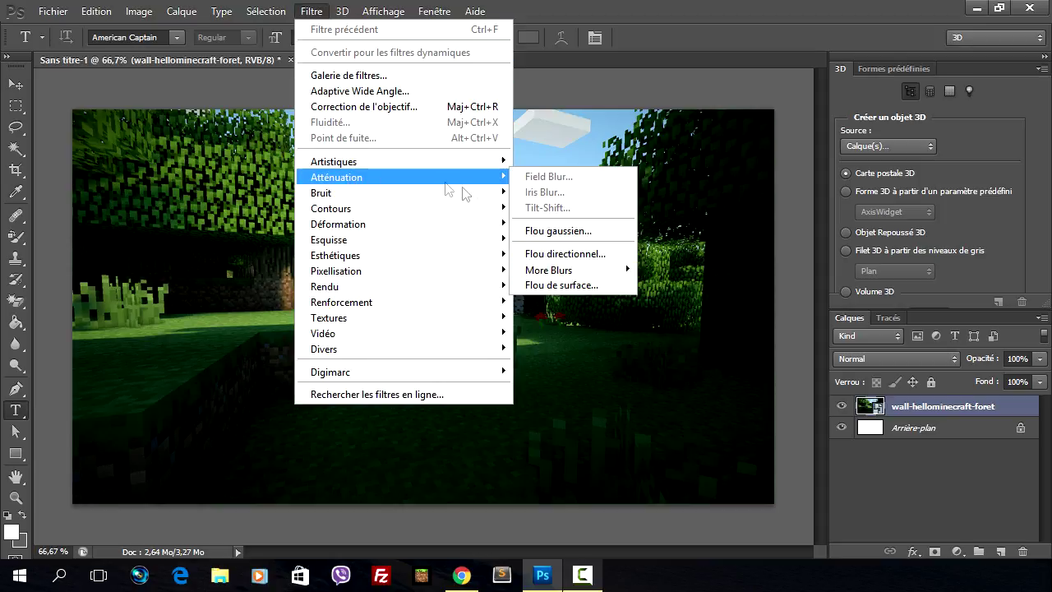
click(567, 231)
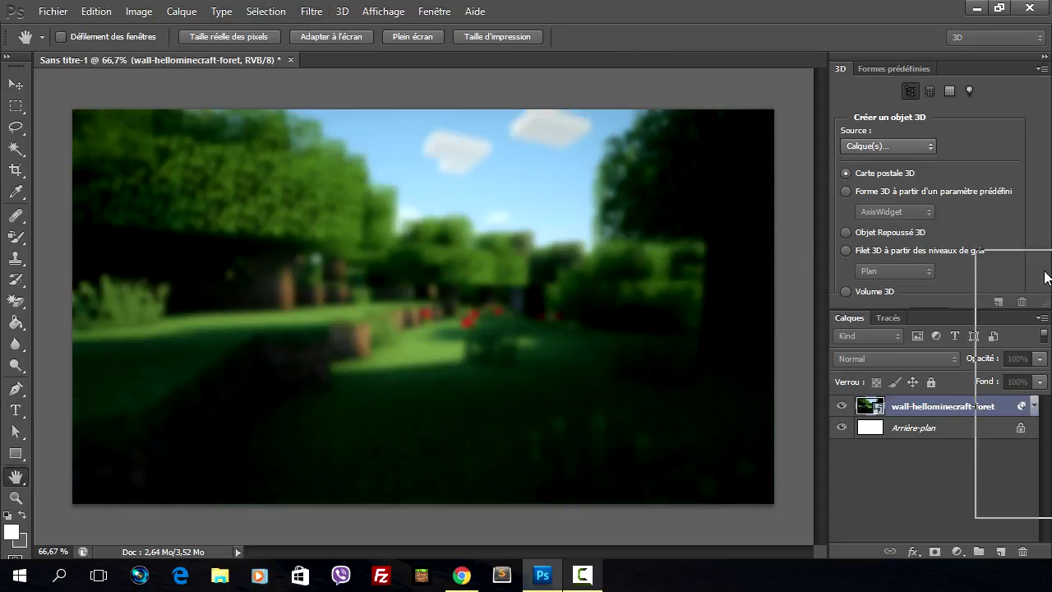
mouse_move(631, 423)
mouse_down()
mouse_move(642, 423)
mouse_move(602, 419)
mouse_up()
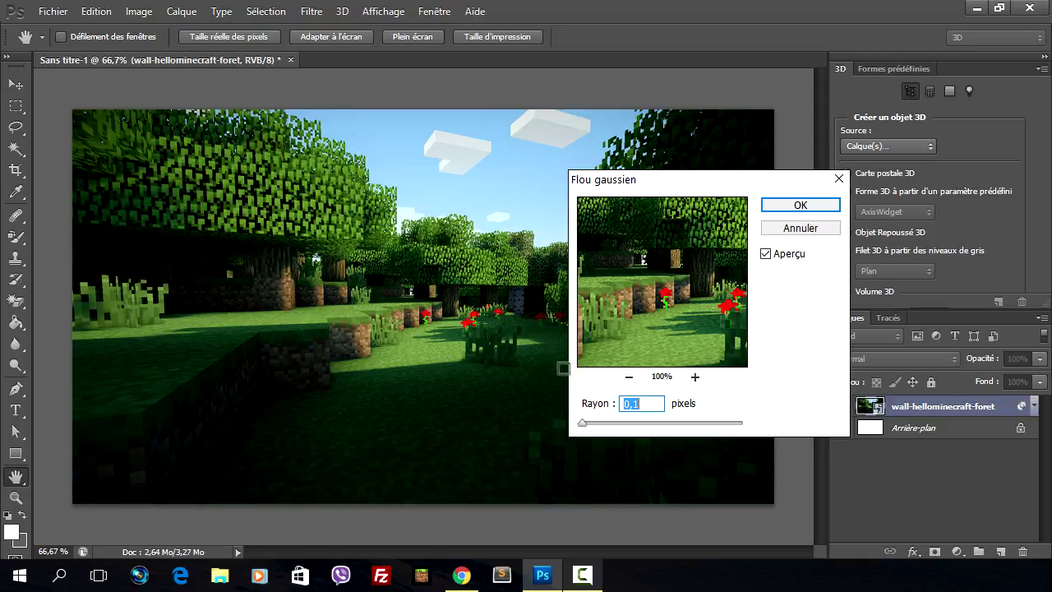
click(460, 324)
click(451, 237)
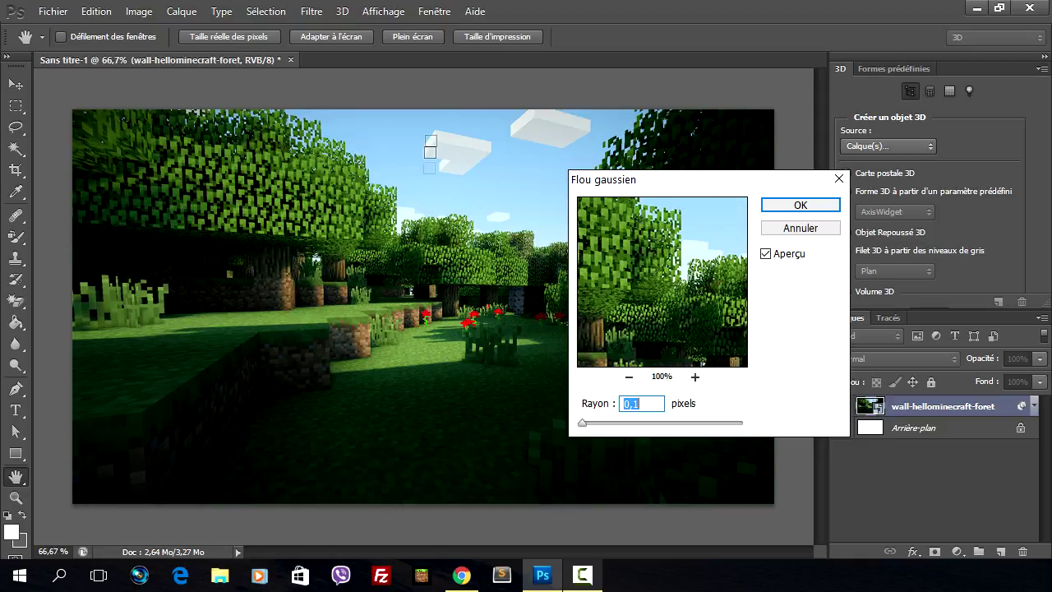
click(451, 147)
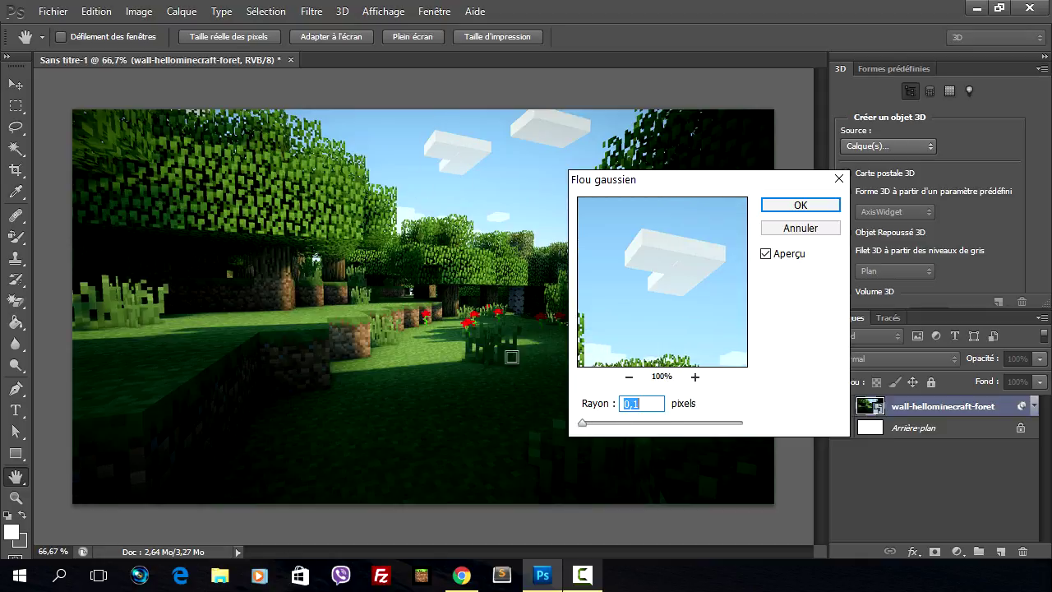
click(427, 327)
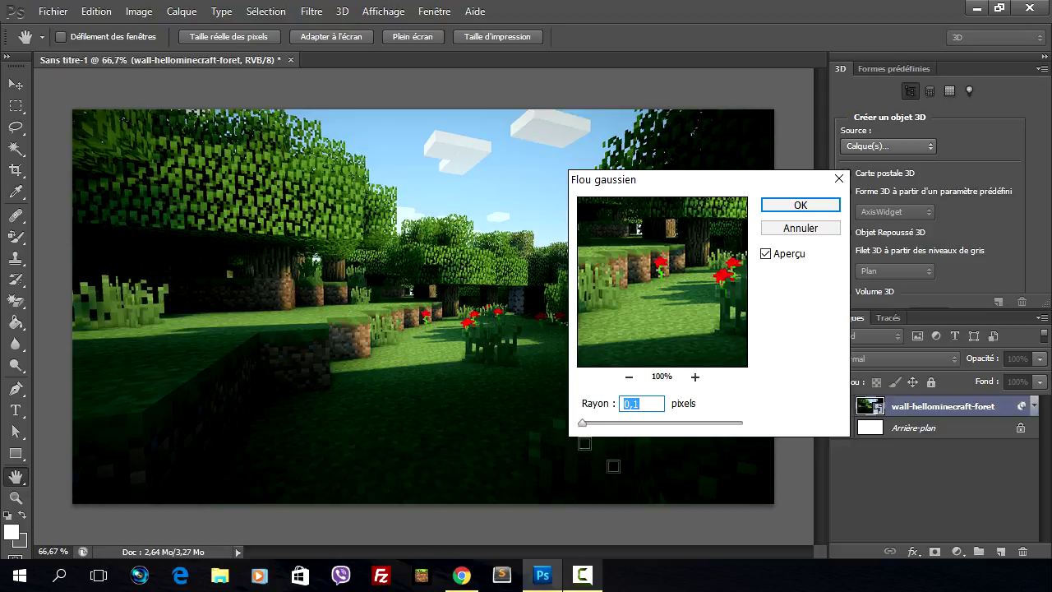
- Settle the Gaussian blur radius at about 7.4 pixels and apply it
drag(580, 428, 723, 424)
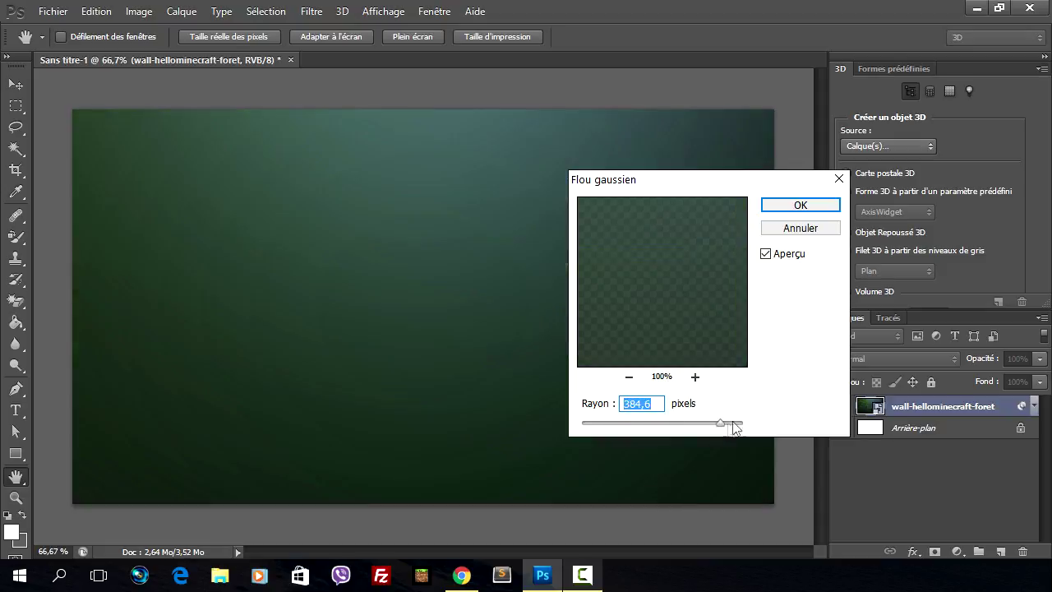
drag(723, 425, 631, 426)
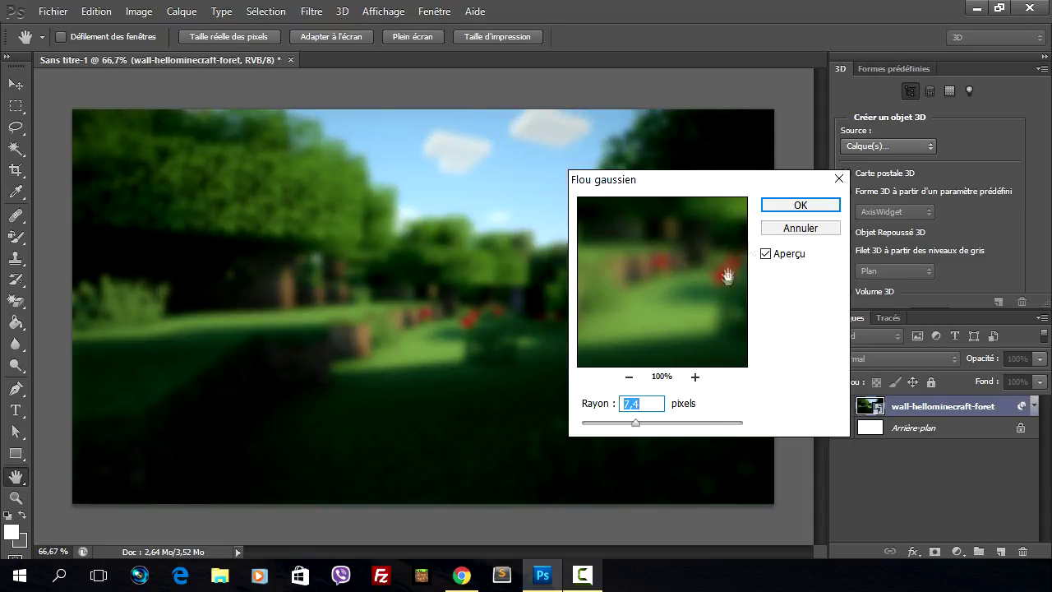
click(788, 207)
key(t)
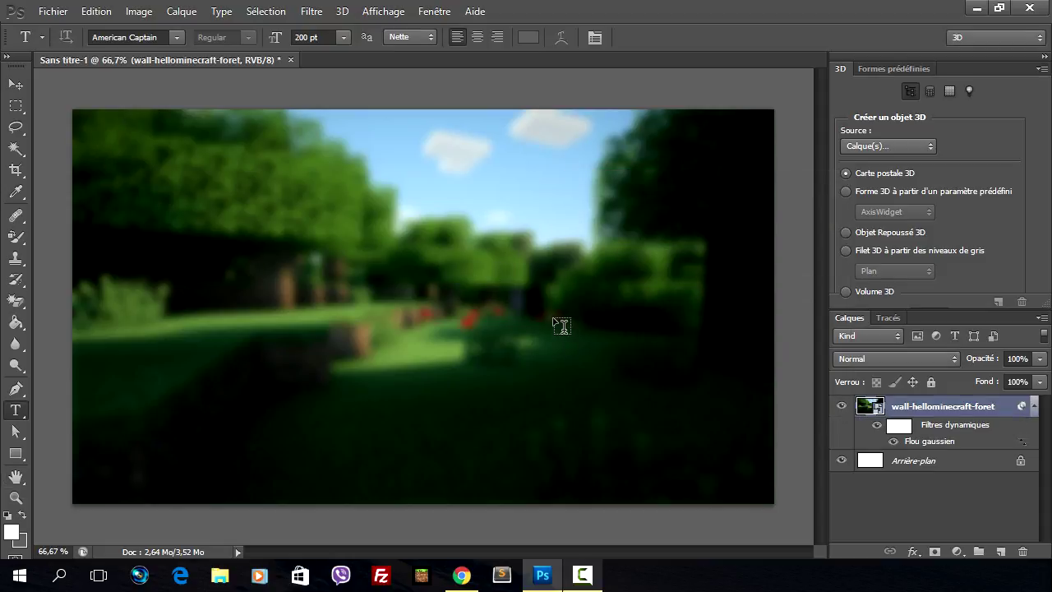
click(59, 11)
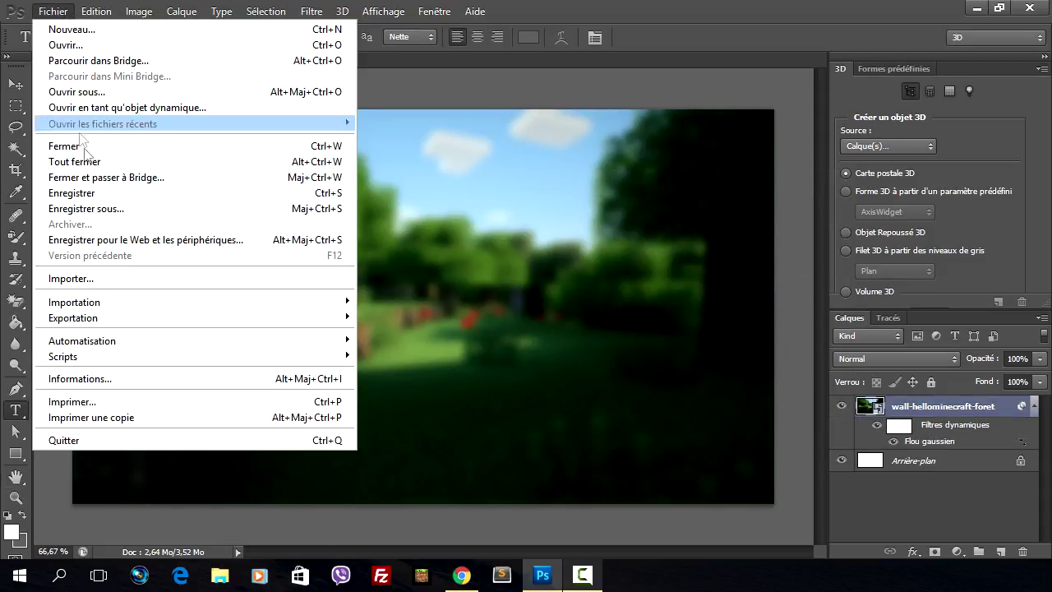
- Place the w5qu9R4K logo from Documents > C4D tuto > Logo png into the thumbnail
click(99, 276)
scroll(662, 216, down, 5)
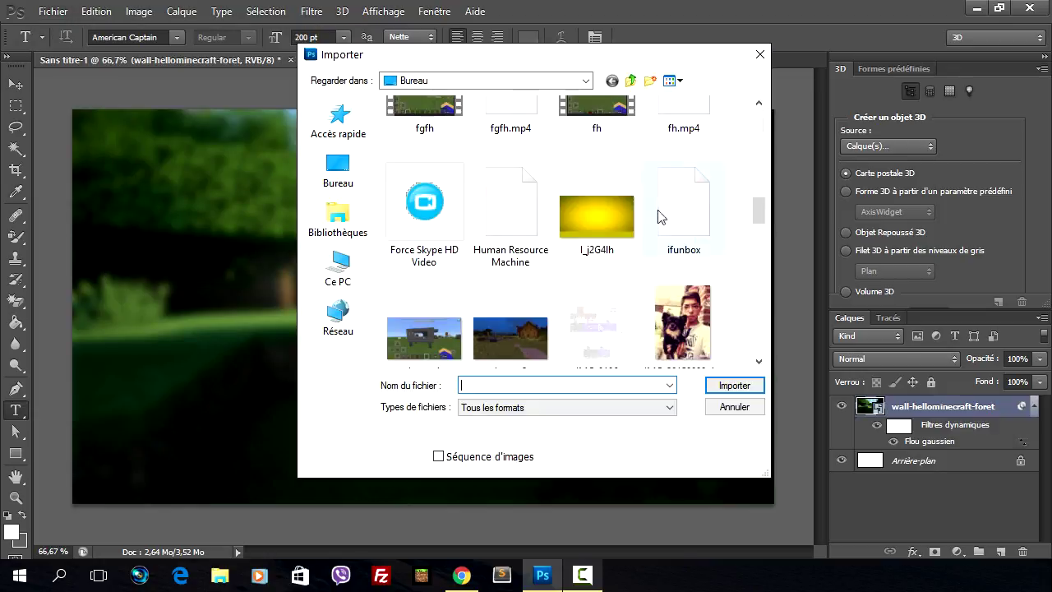
scroll(661, 216, down, 3)
click(338, 219)
click(528, 128)
key(Escape)
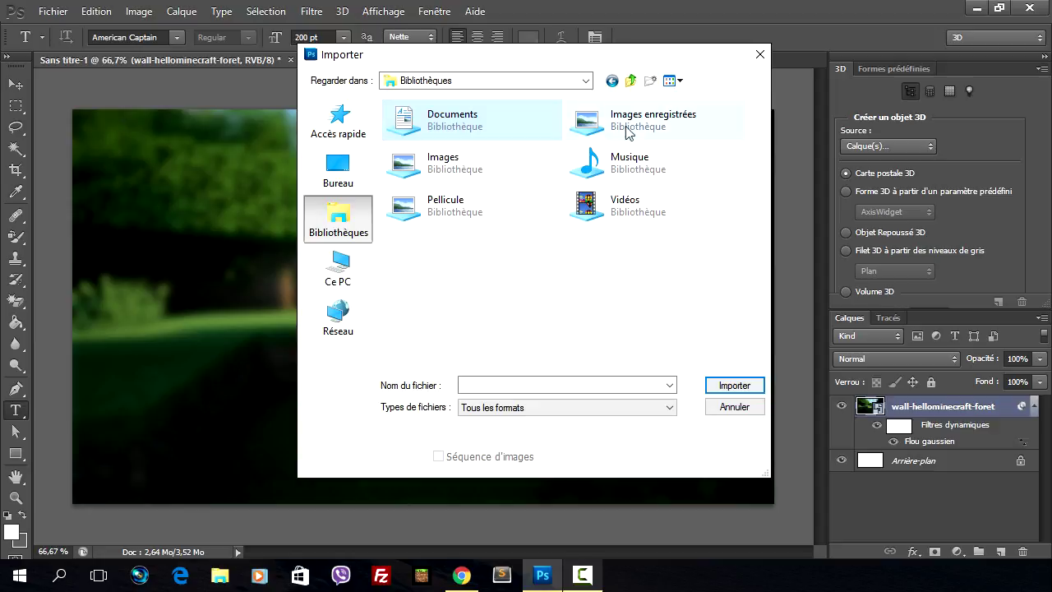
double_click(481, 122)
double_click(665, 142)
scroll(625, 259, down, 4)
scroll(592, 271, down, 5)
scroll(536, 291, down, 2)
scroll(493, 295, up, 8)
double_click(433, 238)
scroll(669, 270, down, 3)
scroll(640, 282, down, 3)
click(606, 222)
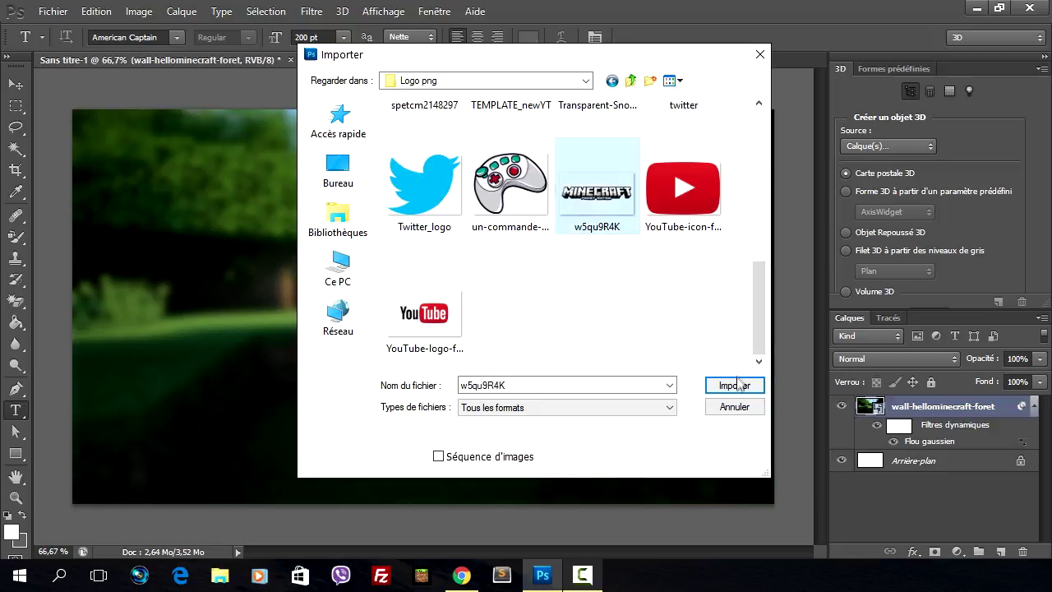
click(737, 383)
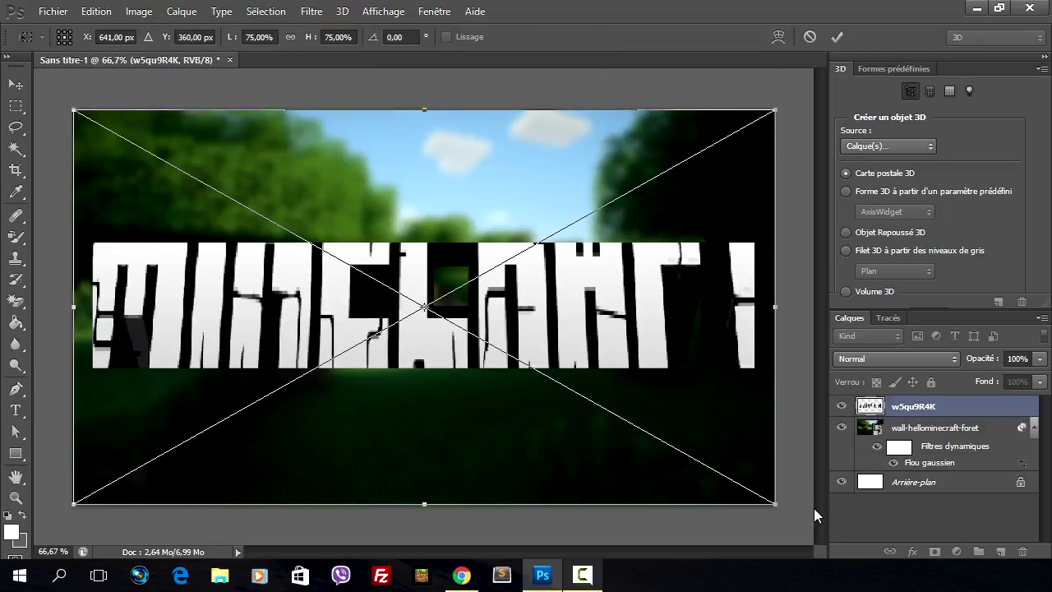
- Shrink the Minecraft logo to about 63% and move it to the top of the image
drag(782, 508, 680, 422)
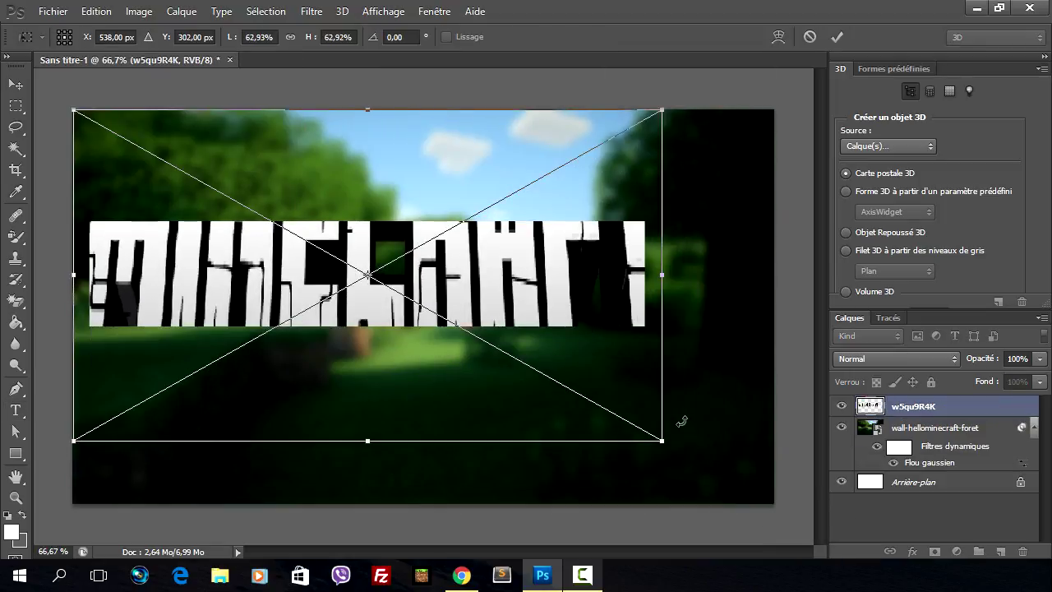
key(Return)
click(16, 84)
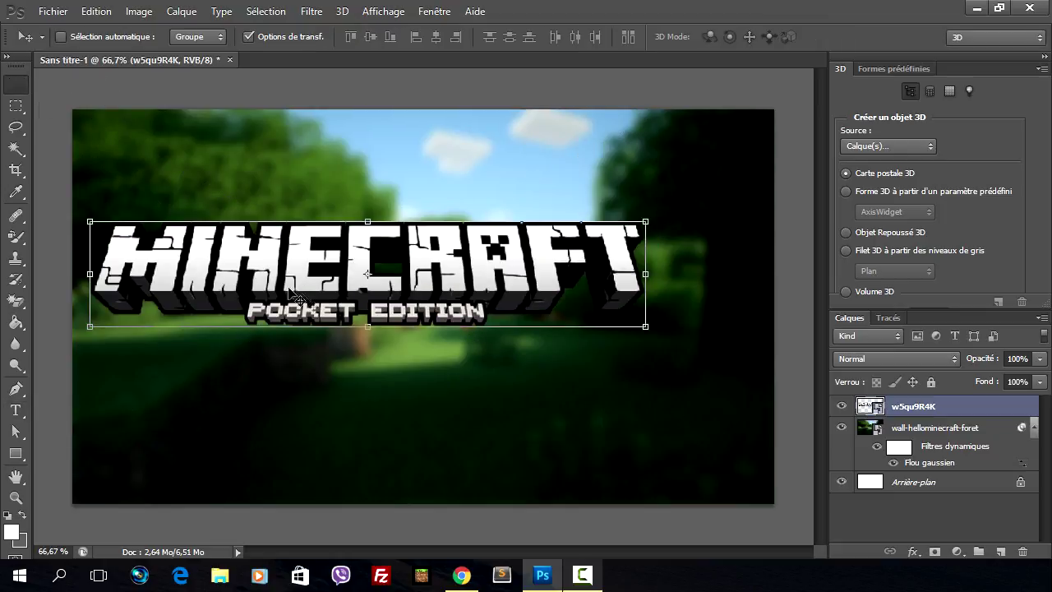
drag(436, 336, 466, 274)
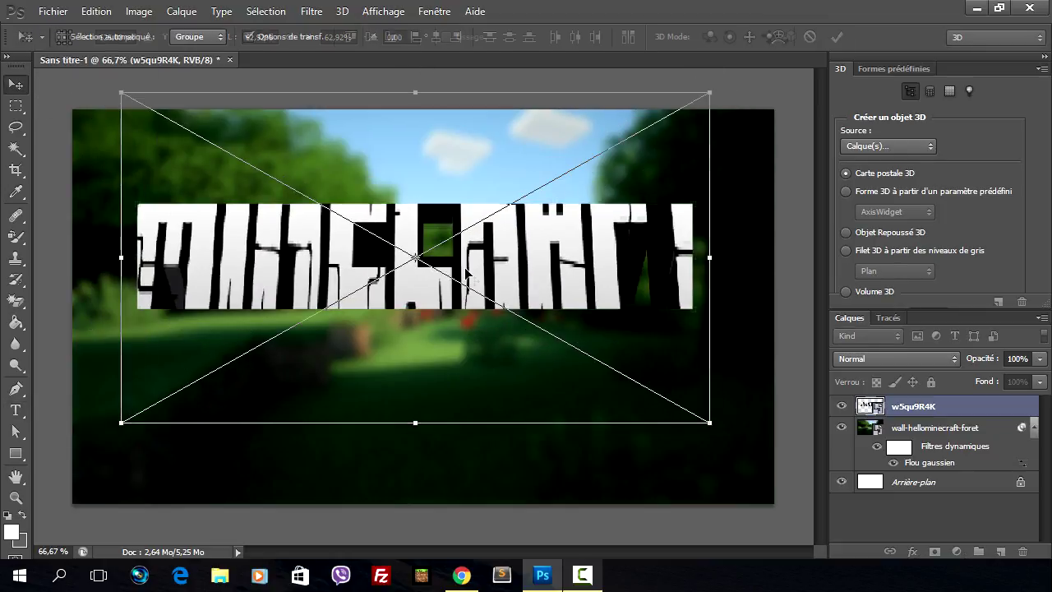
drag(436, 268, 434, 184)
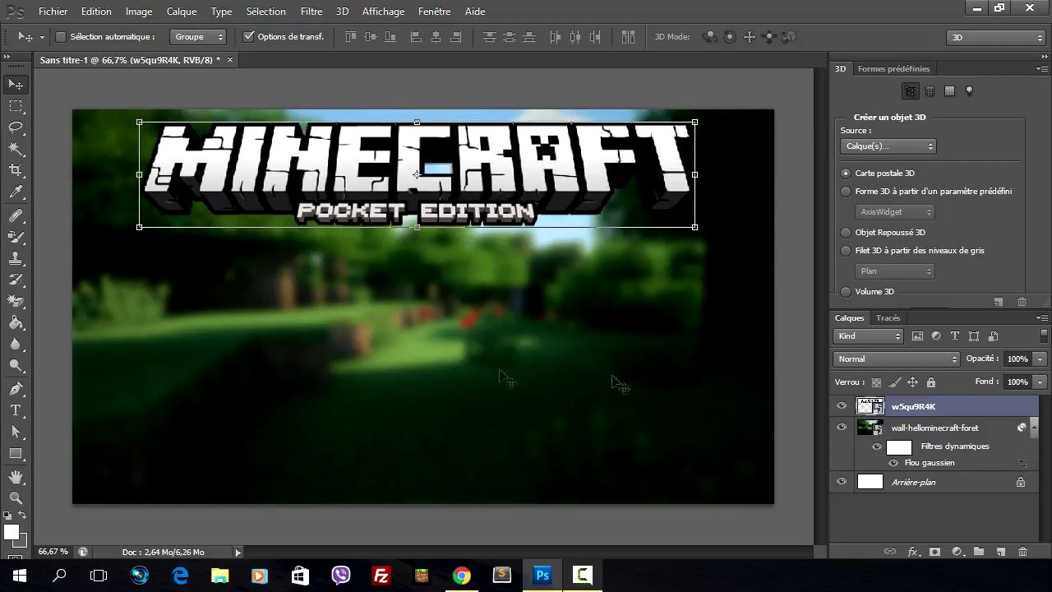
- Switch to Chrome and start a new blank tab
click(16, 409)
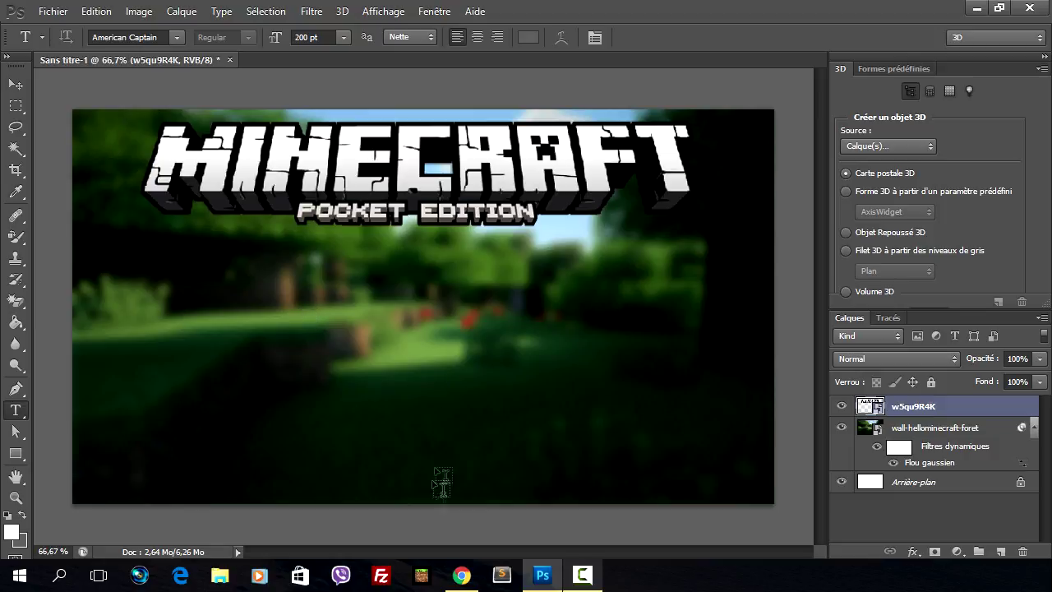
click(461, 575)
click(178, 14)
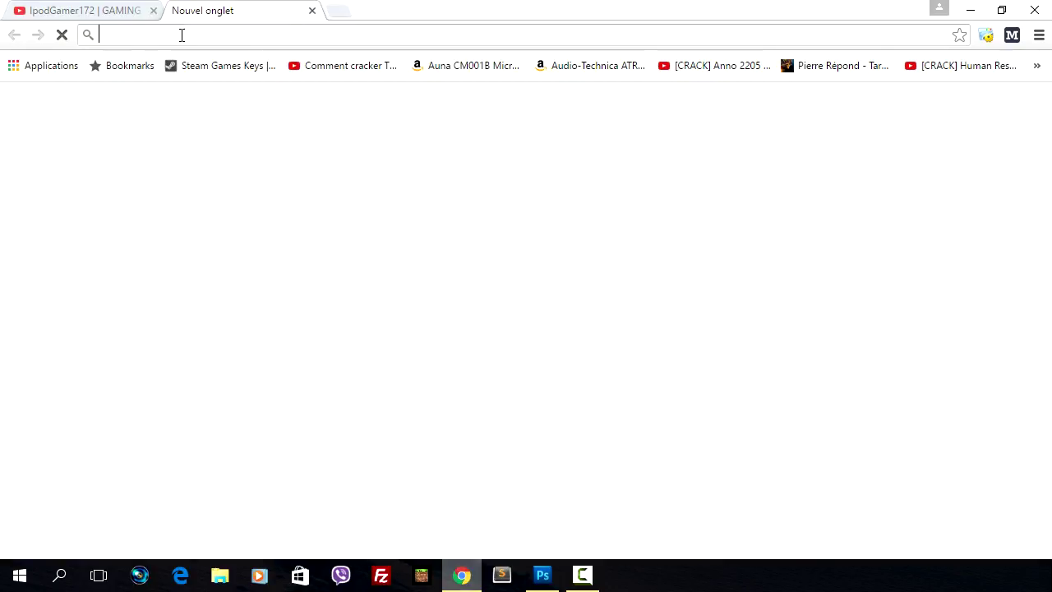
- Go to dafont.com and scroll through the Typewriter font category
text(dafo)
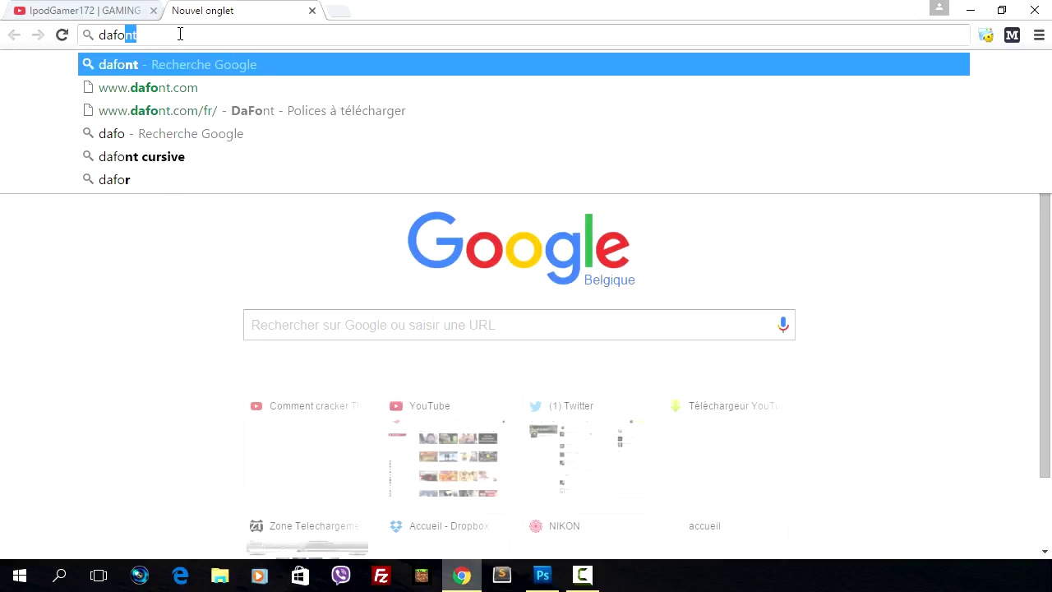
text(nt.com)
click(206, 110)
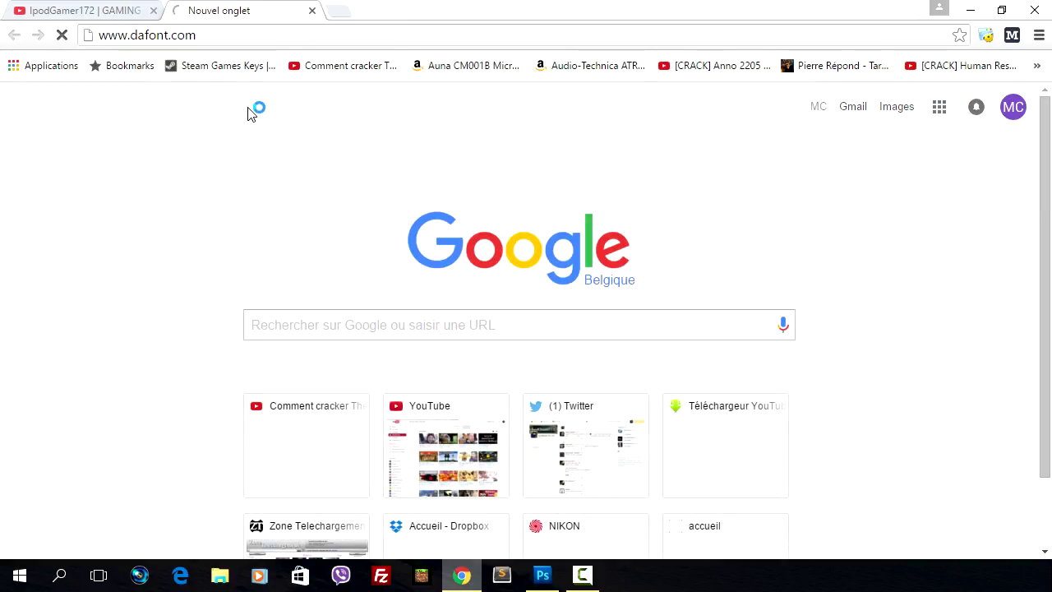
scroll(530, 215, down, 3)
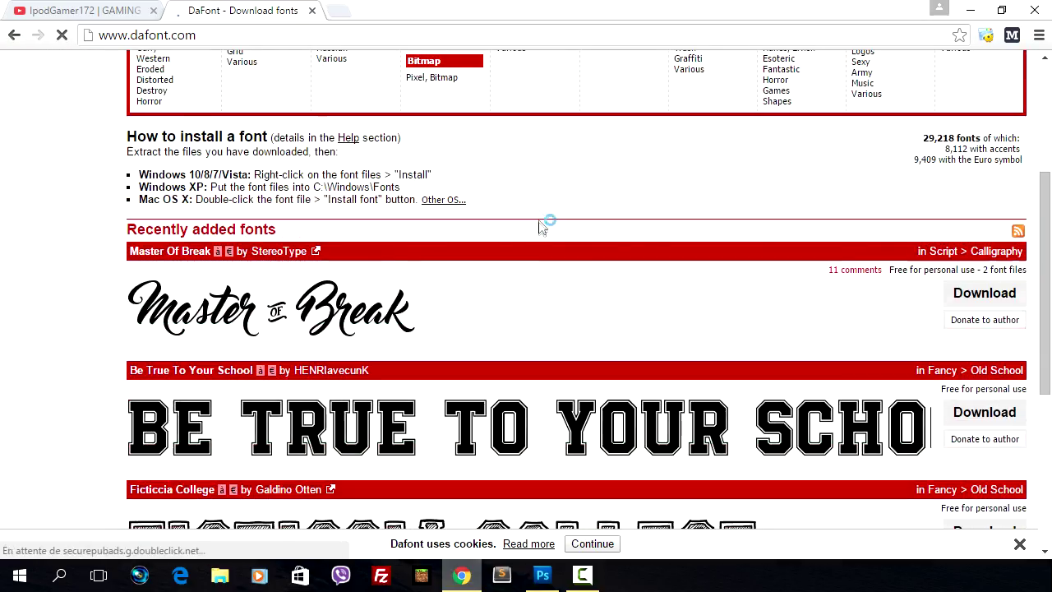
scroll(563, 238, down, 3)
scroll(342, 225, up, 3)
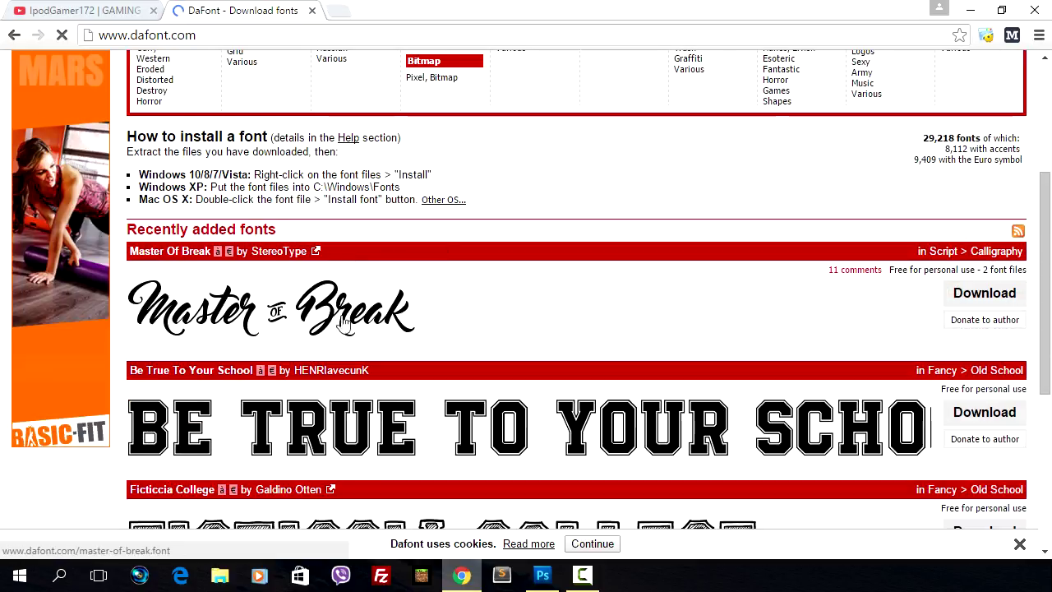
scroll(347, 310, up, 3)
click(249, 255)
scroll(685, 249, down, 3)
scroll(685, 249, down, 3)
scroll(657, 312, down, 3)
scroll(610, 352, down, 5)
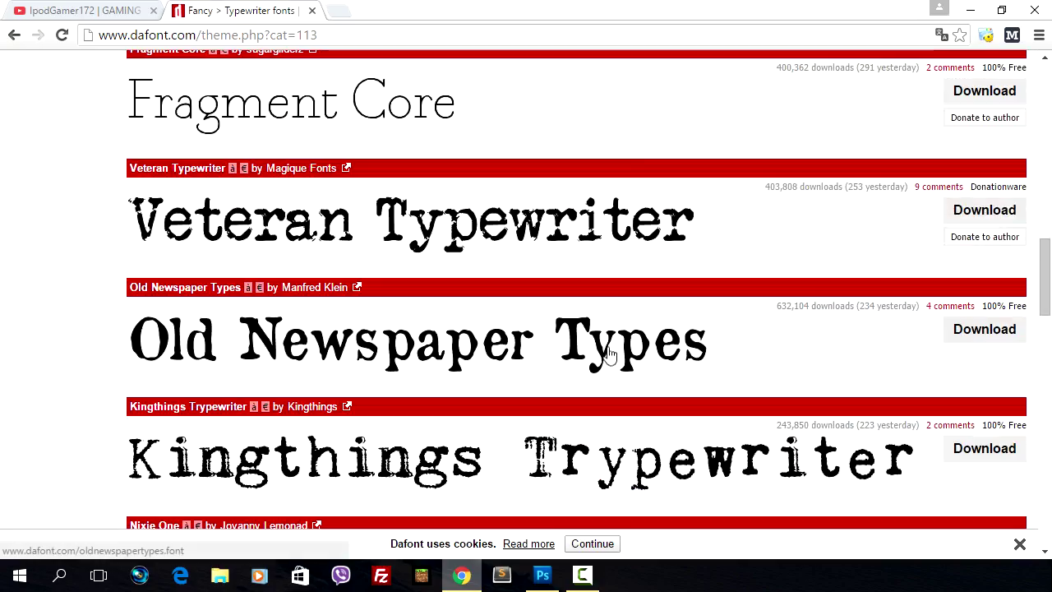
scroll(603, 344, down, 1)
scroll(567, 312, down, 1)
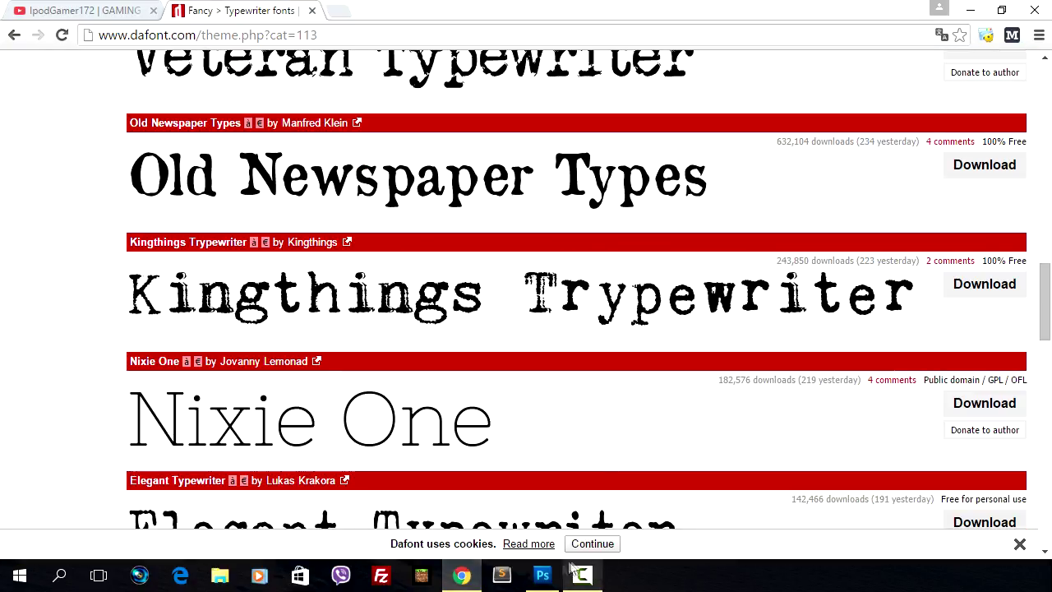
scroll(548, 480, down, 6)
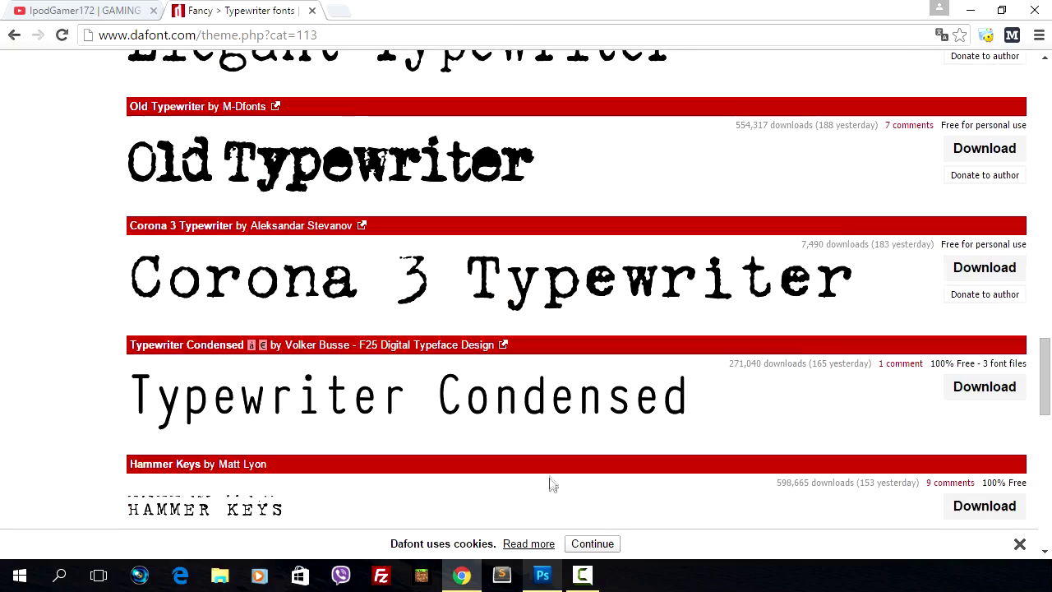
- Compare the DaFont list with Photoshop, then draw a paragraph text box across the canvas
click(558, 575)
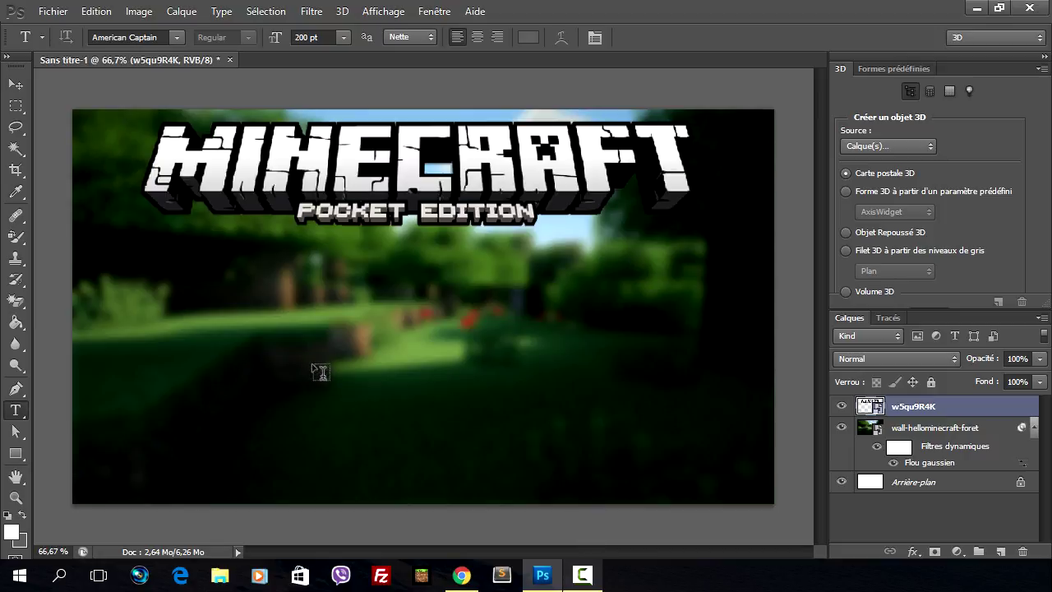
click(478, 582)
scroll(594, 371, down, 1)
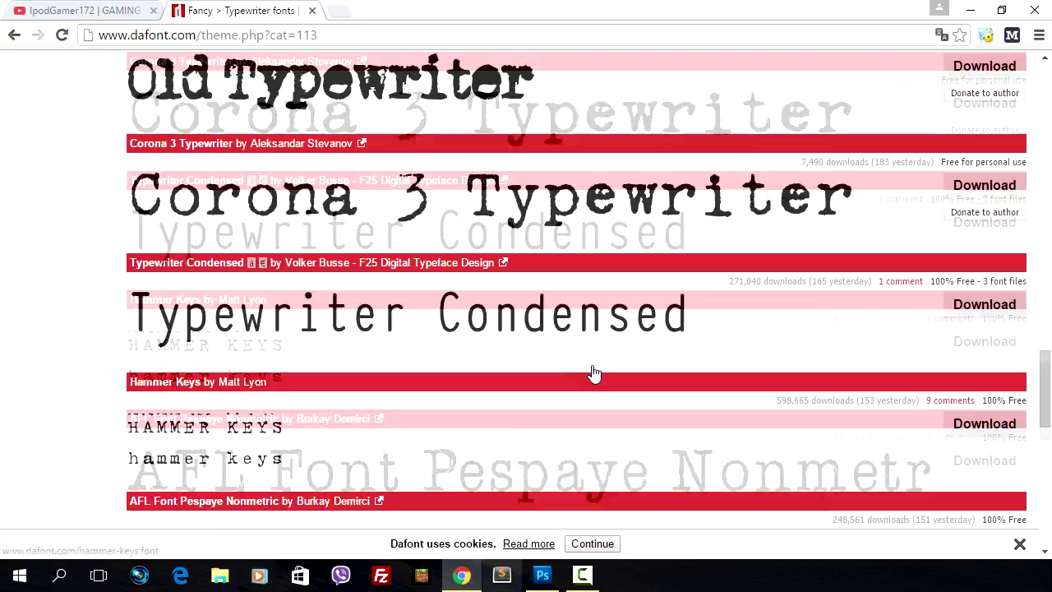
scroll(599, 364, up, 3)
scroll(417, 327, up, 2)
click(985, 238)
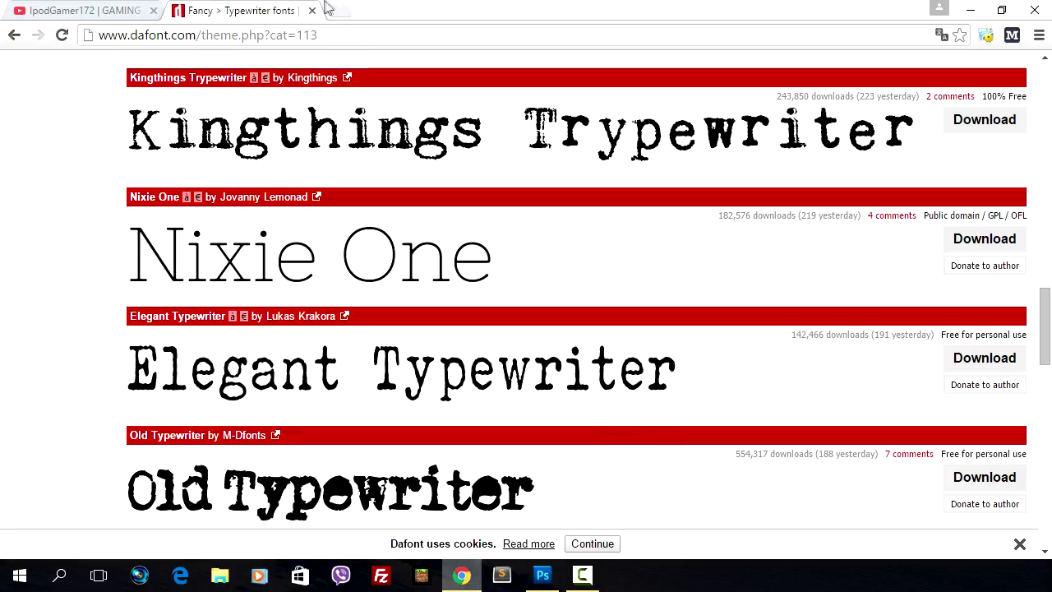
click(542, 575)
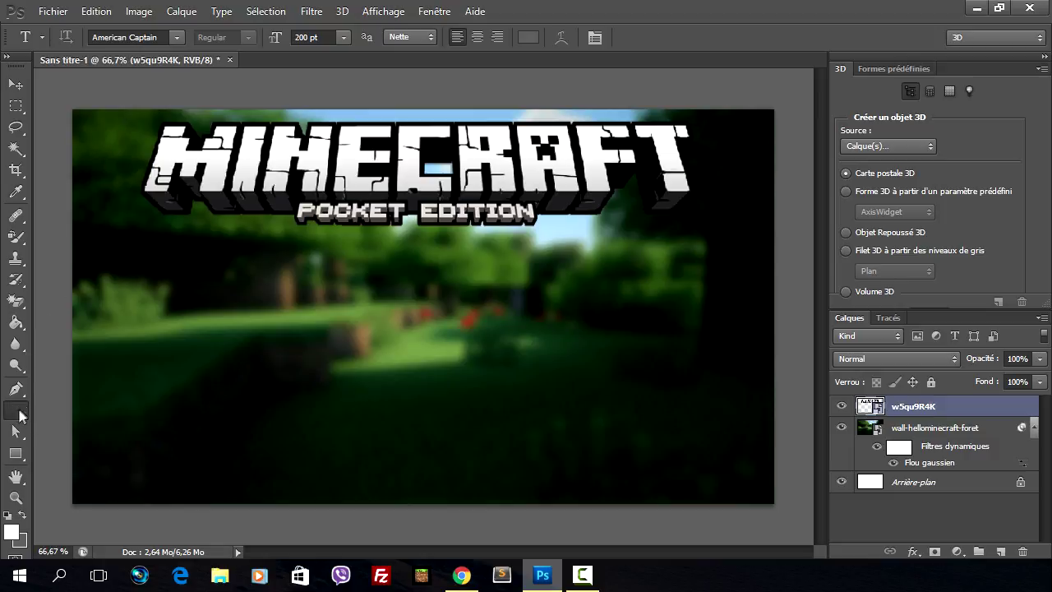
drag(157, 253, 704, 458)
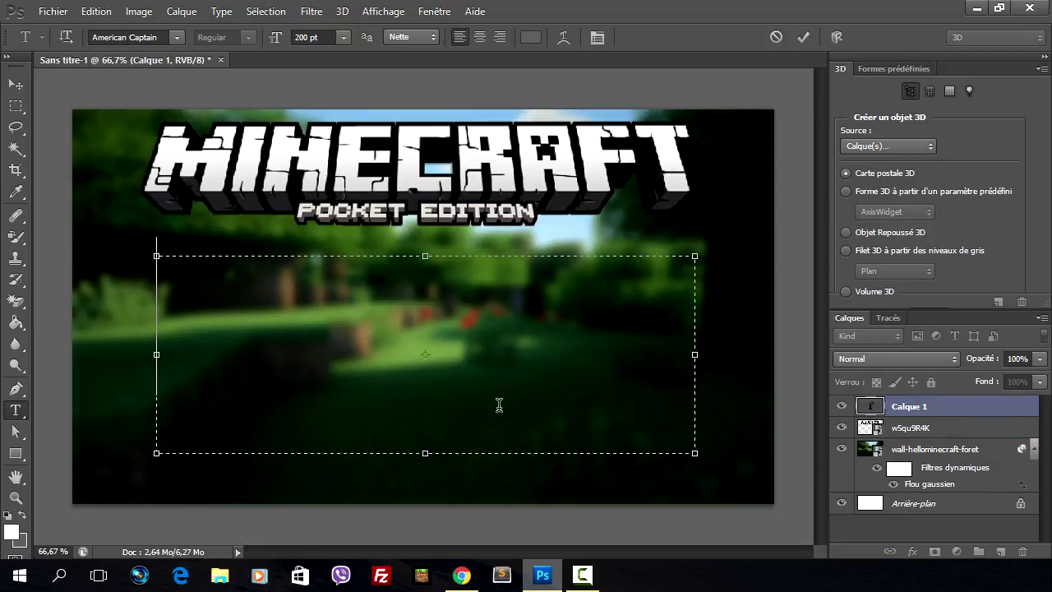
- Type the title 'TUTO MINIATURE', correcting the typos
text(TUTO)
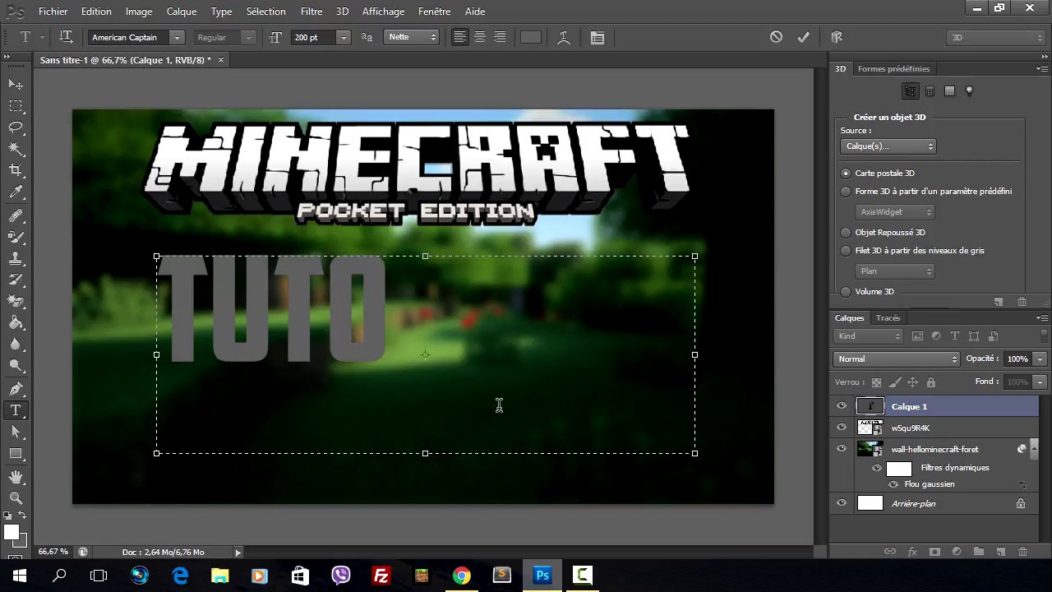
text( MI)
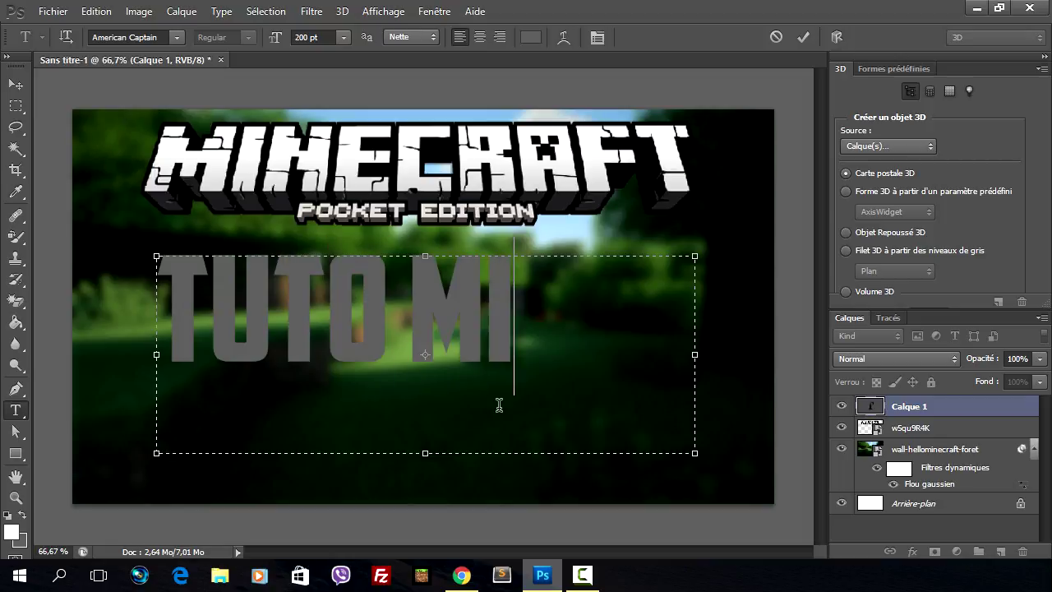
text(JNI)
key(BackSpace)
key(BackSpace)
key(BackSpace)
text(NIA)
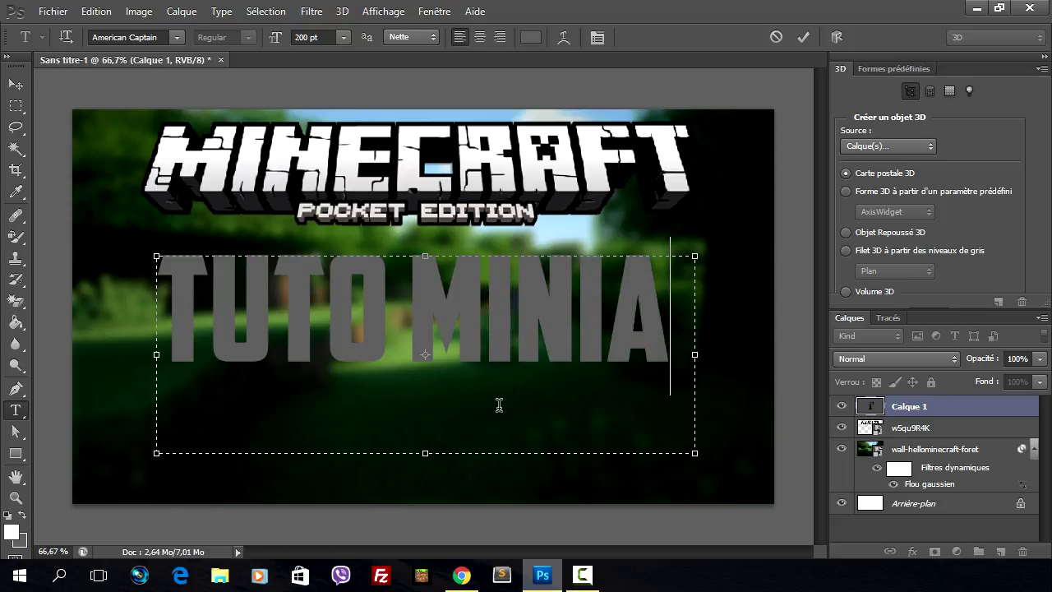
key(BackSpace)
key(BackSpace)
key(BackSpace)
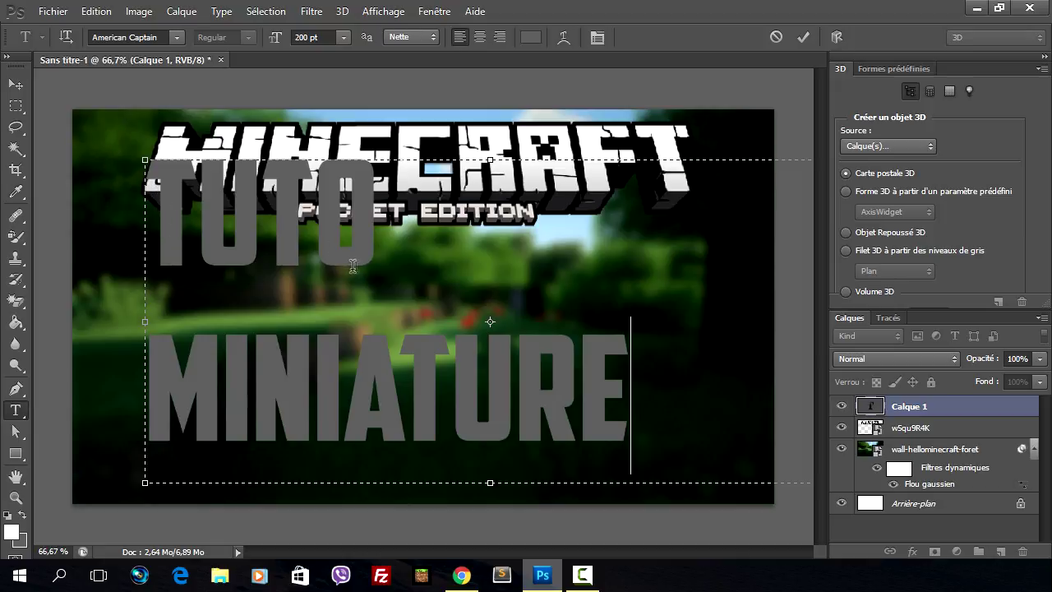
- Resize the title to 150 pt and position it just below the logo
key(ctrl+a)
click(323, 38)
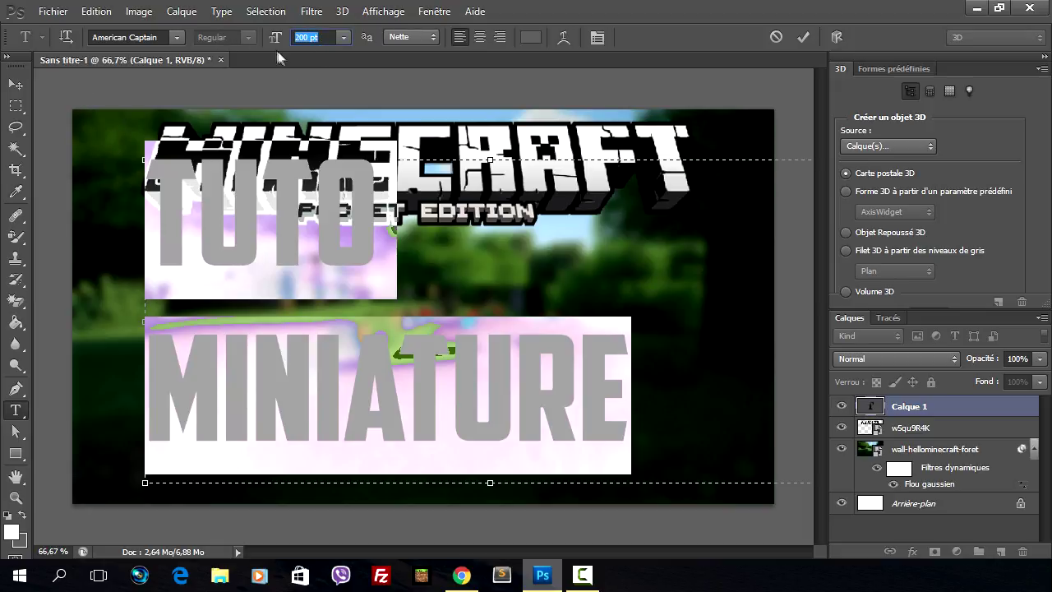
text(150)
drag(630, 520, 627, 588)
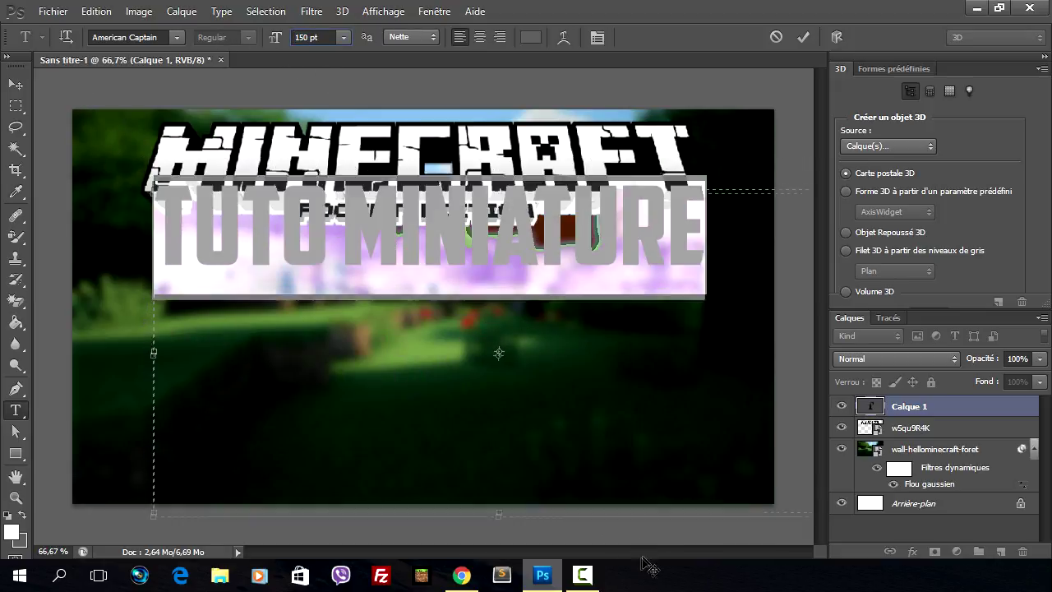
drag(709, 233, 725, 211)
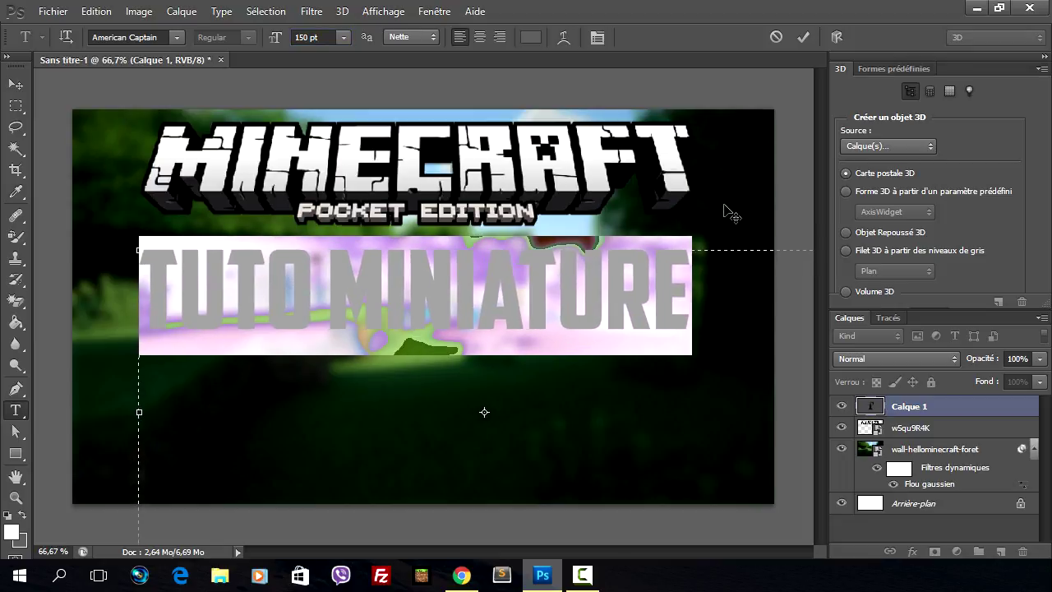
click(731, 216)
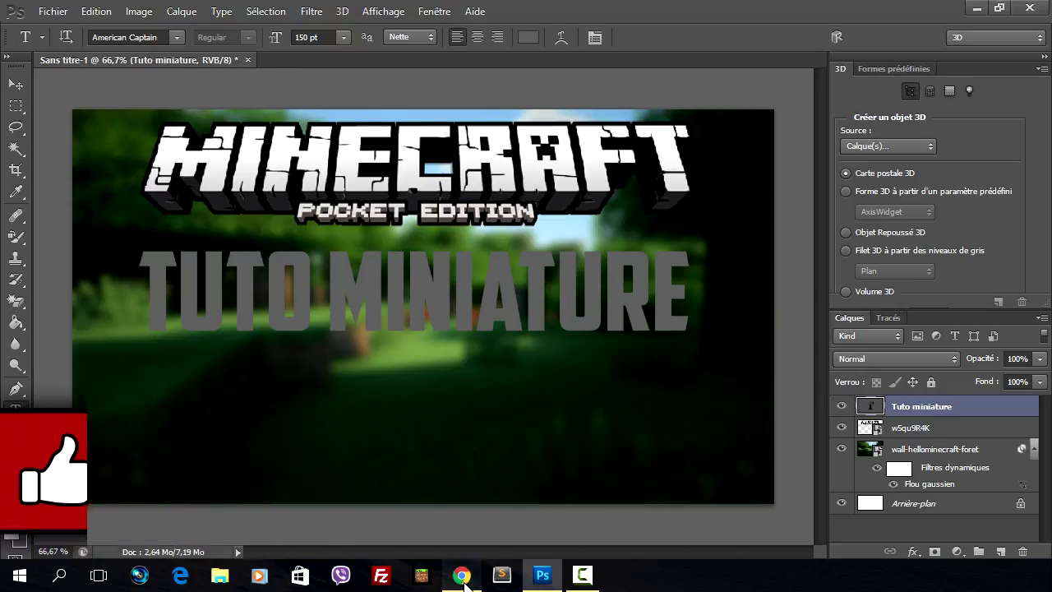
- Search DaFont for the American Captain font
scroll(953, 137, up, 10)
scroll(953, 136, up, 5)
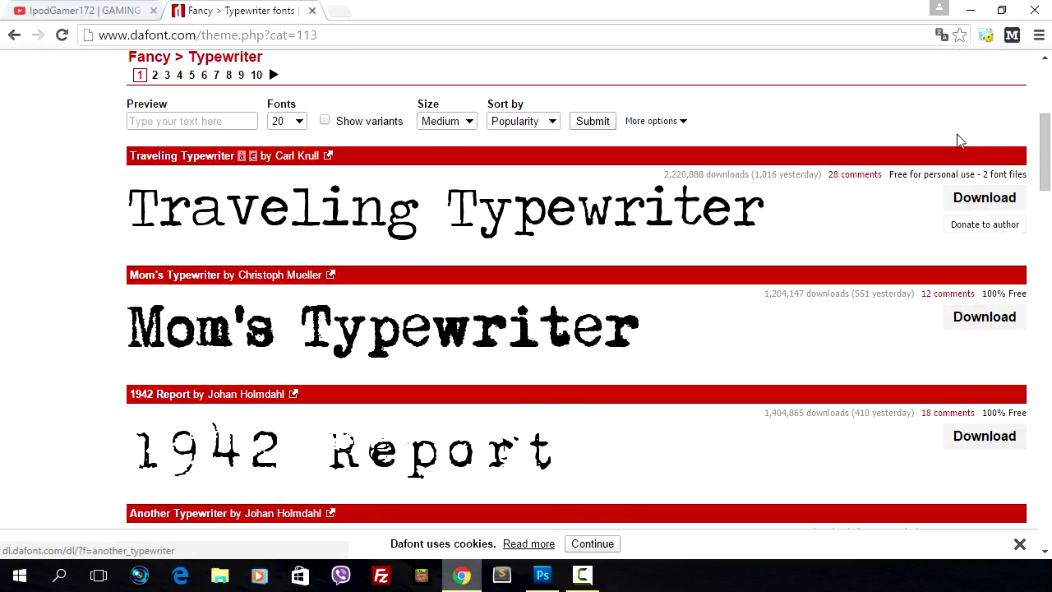
scroll(953, 136, up, 4)
click(910, 176)
text(Americain C)
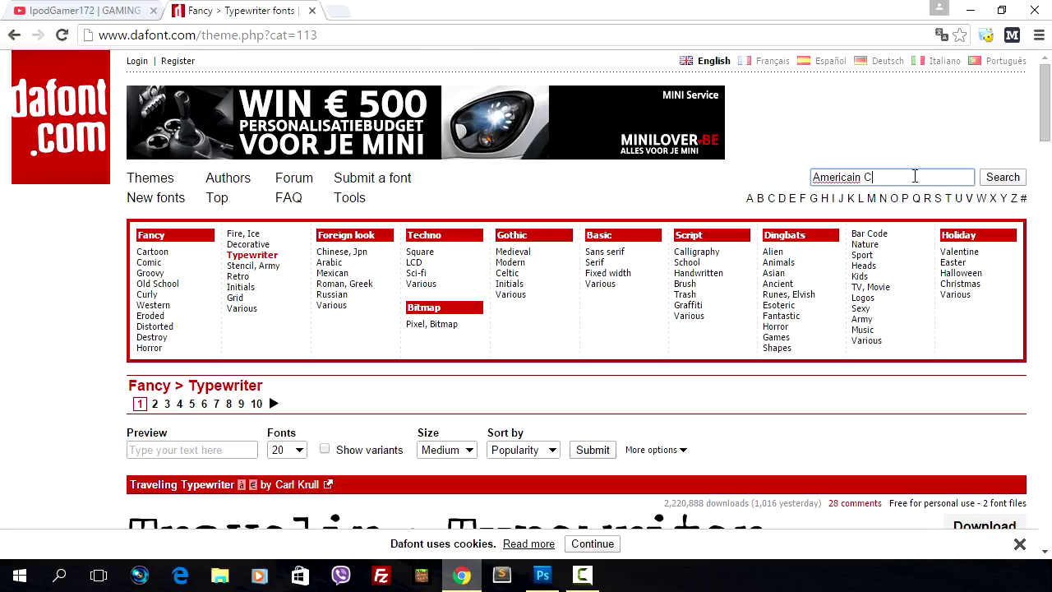
key(Return)
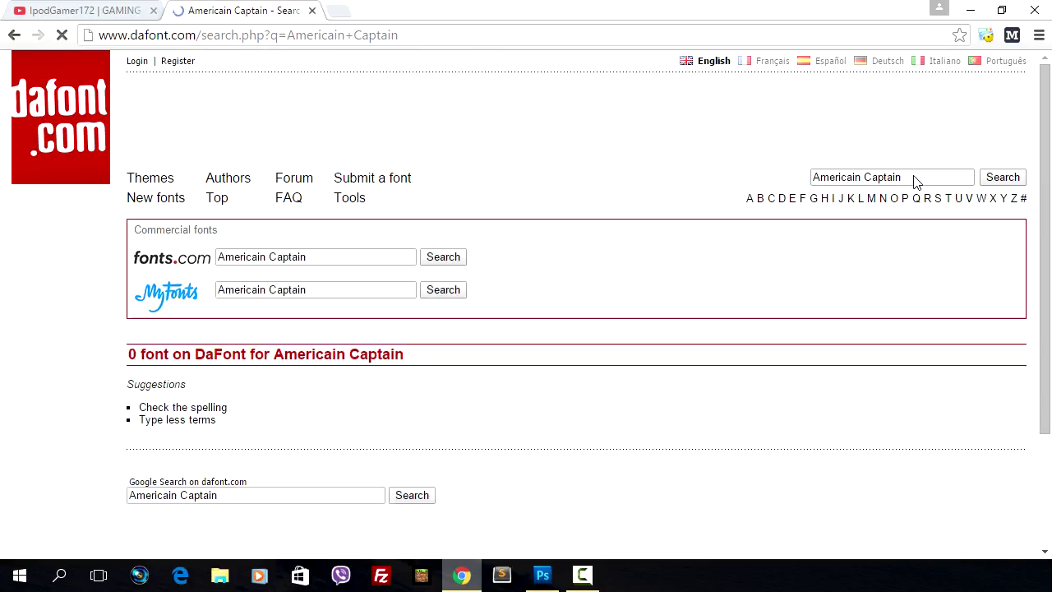
click(540, 575)
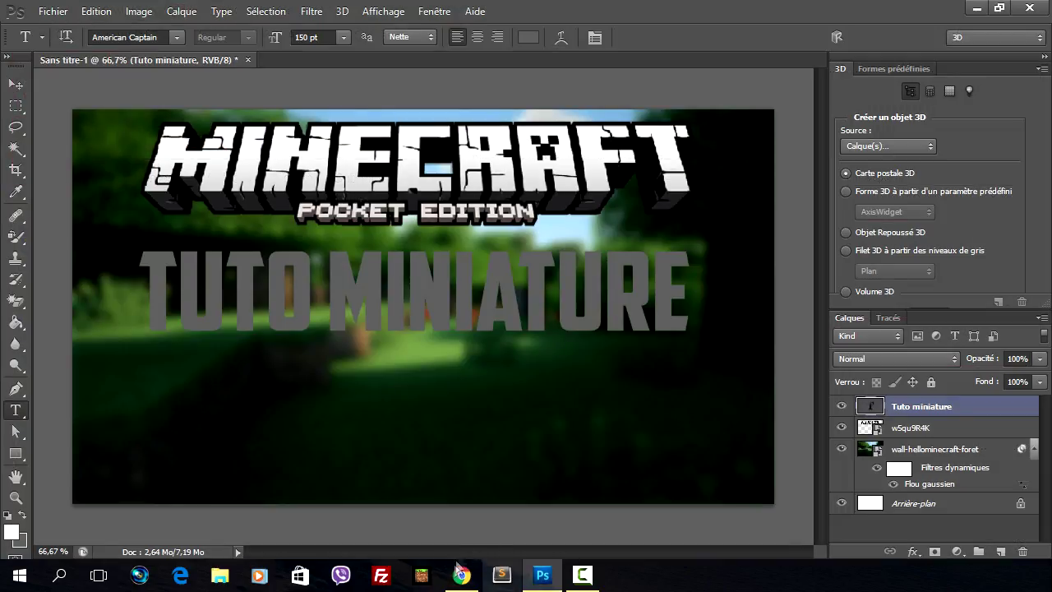
click(462, 574)
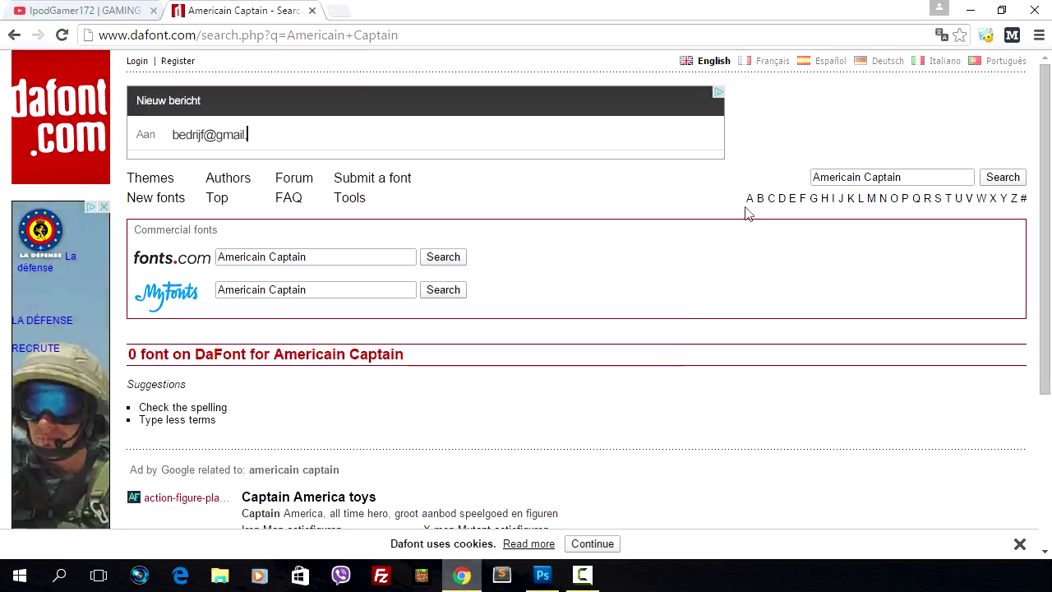
- Fix the misspelled font name, rerun the search, and return to Photoshop
click(869, 179)
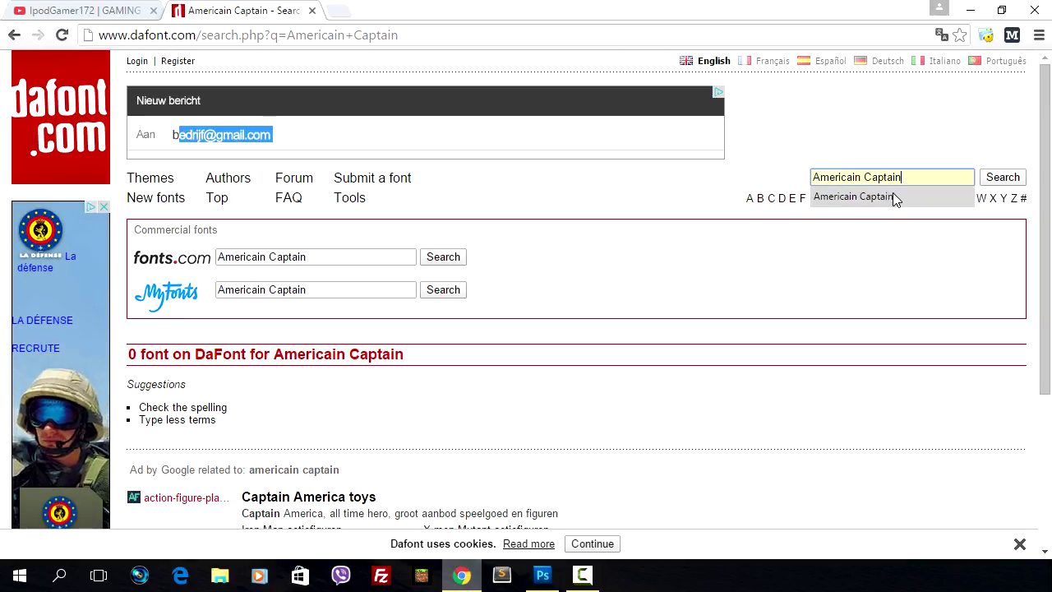
click(853, 177)
key(BackSpace)
click(998, 179)
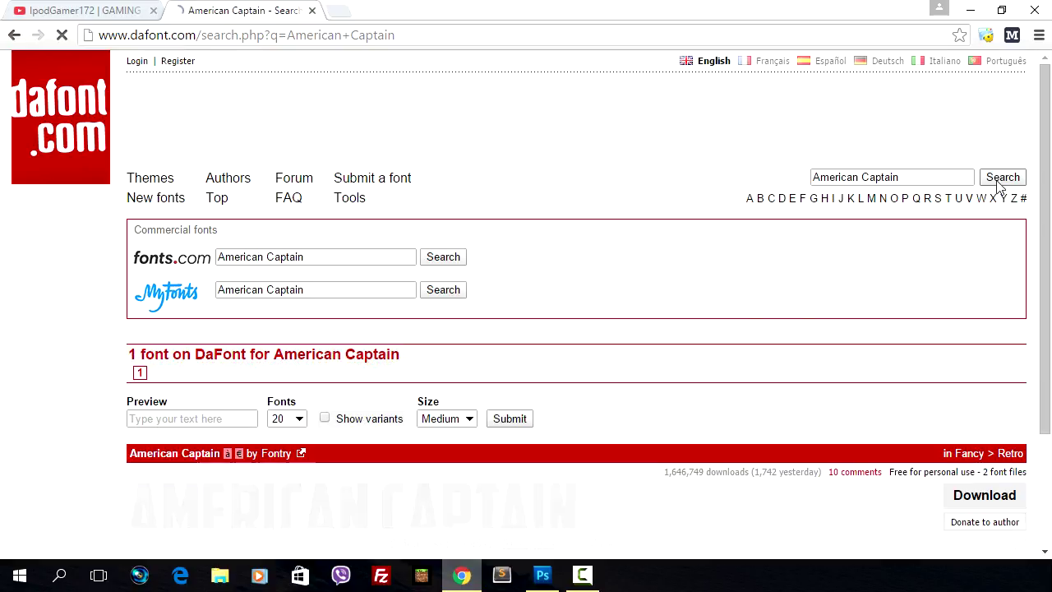
scroll(589, 336, down, 3)
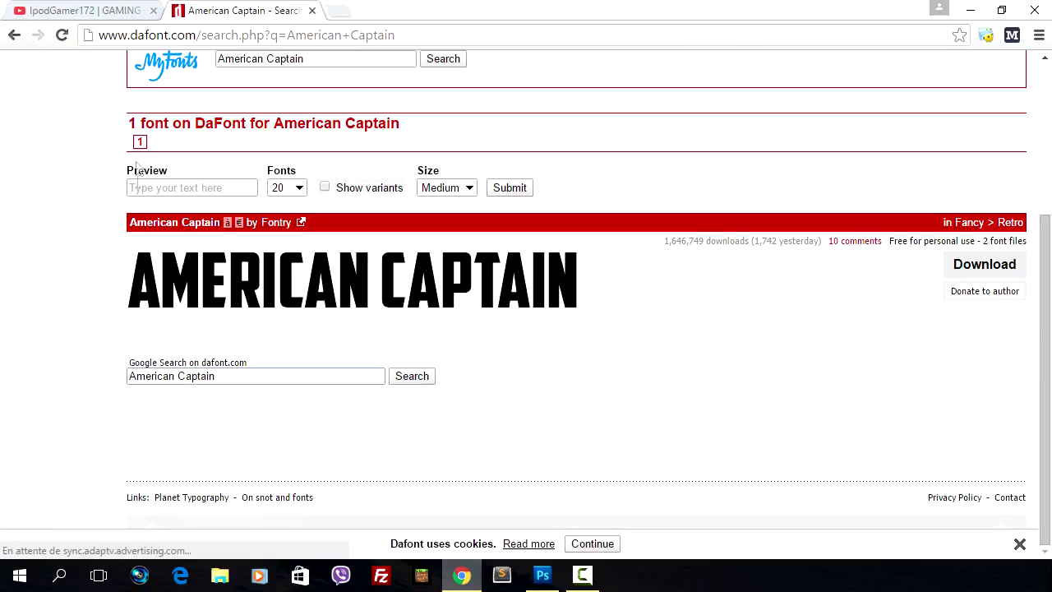
click(544, 576)
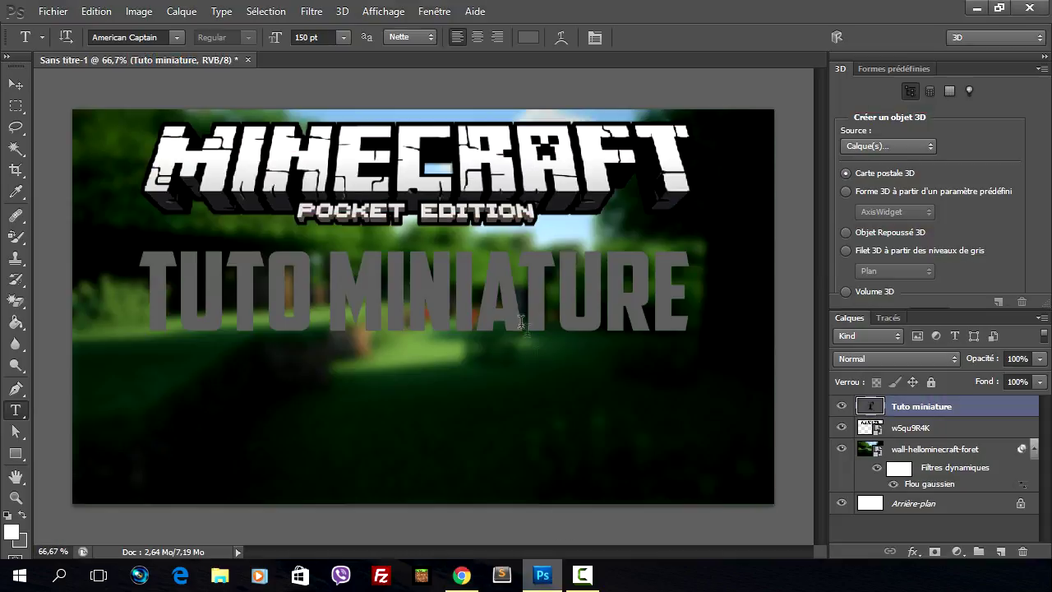
- Resize the TUTO MINIATURE text to 175 pt and shift it left beneath the logo
click(682, 314)
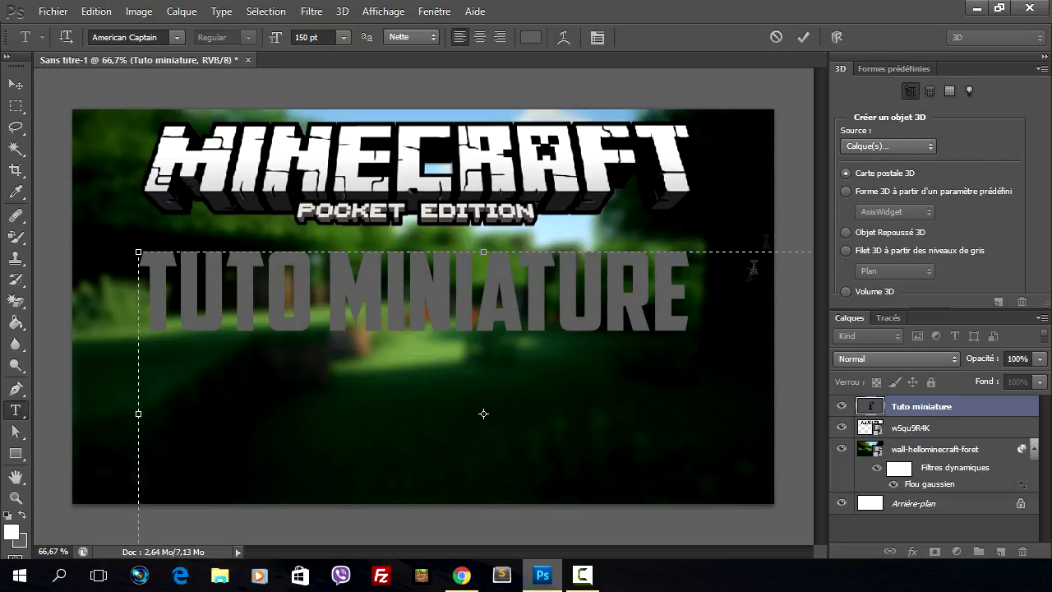
drag(743, 300, 164, 263)
click(319, 37)
text(17)
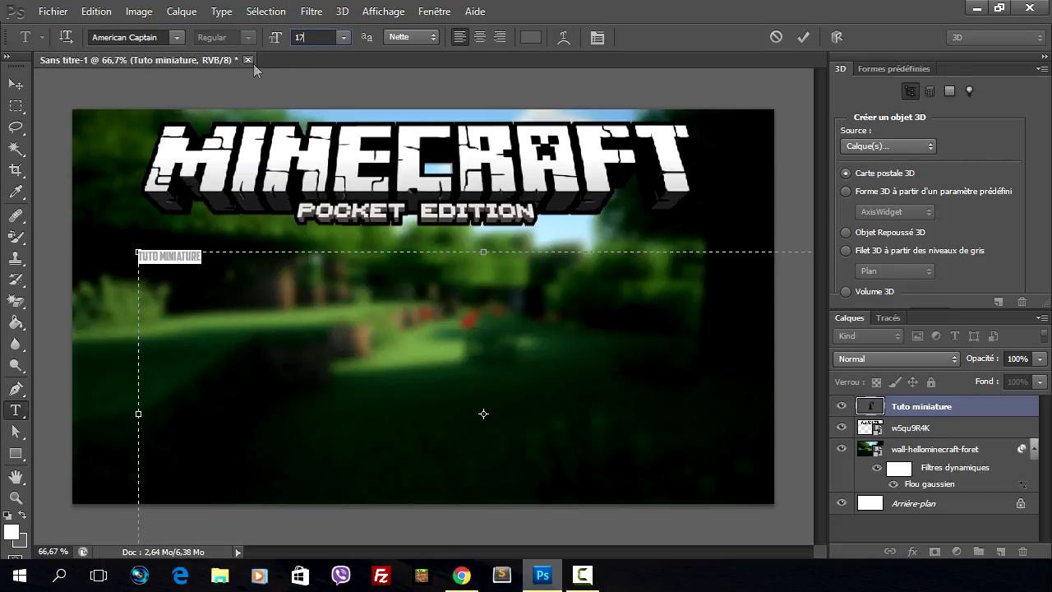
text(5)
drag(755, 167, 713, 164)
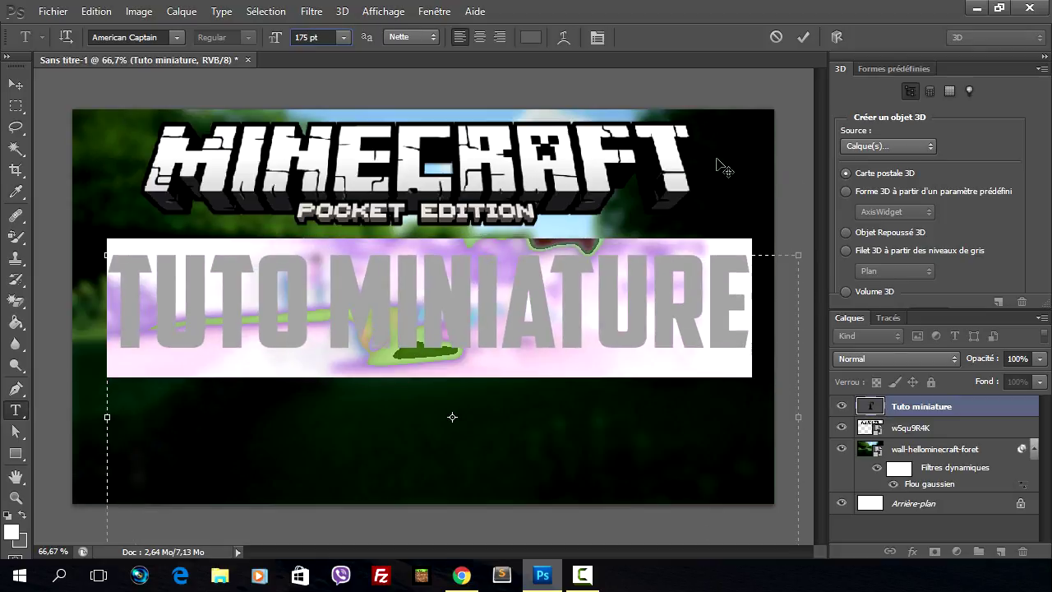
key(ctrl+Return)
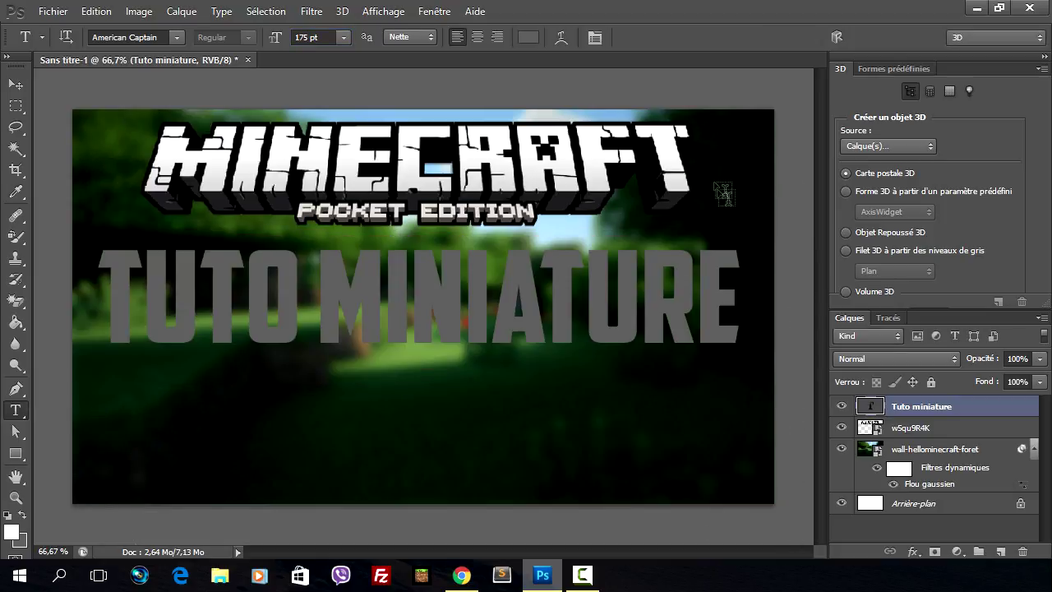
key(h)
- Open the title's layer styles and try out drop shadow and bevel and emboss effects
double_click(1002, 405)
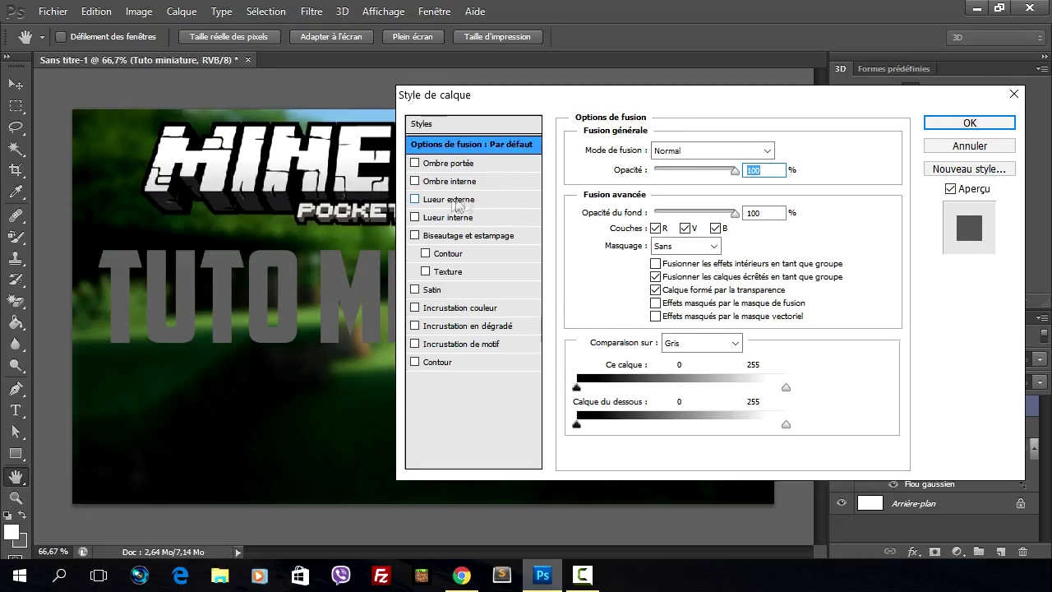
click(456, 164)
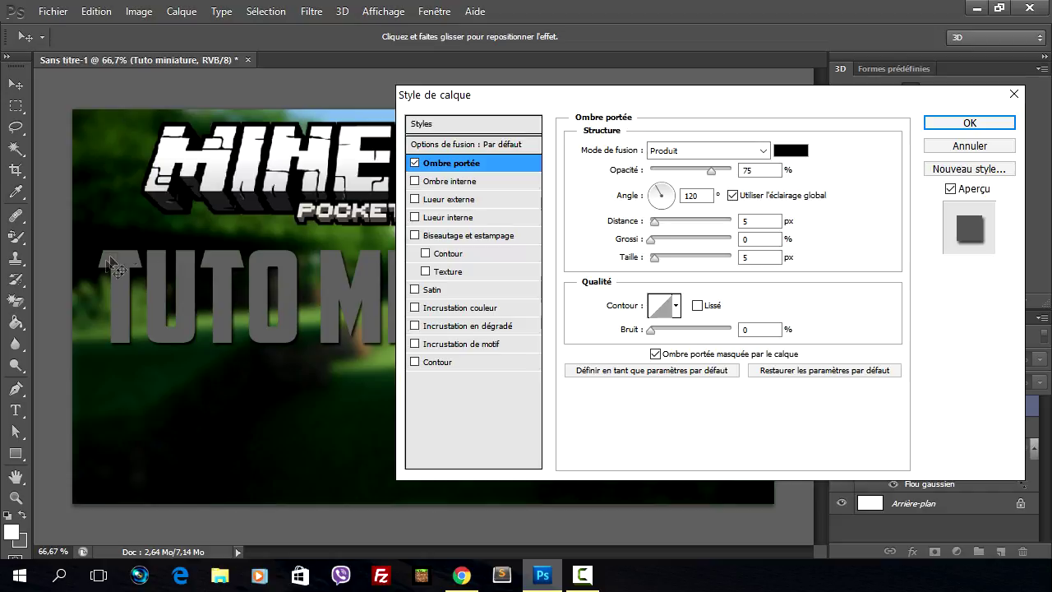
click(414, 164)
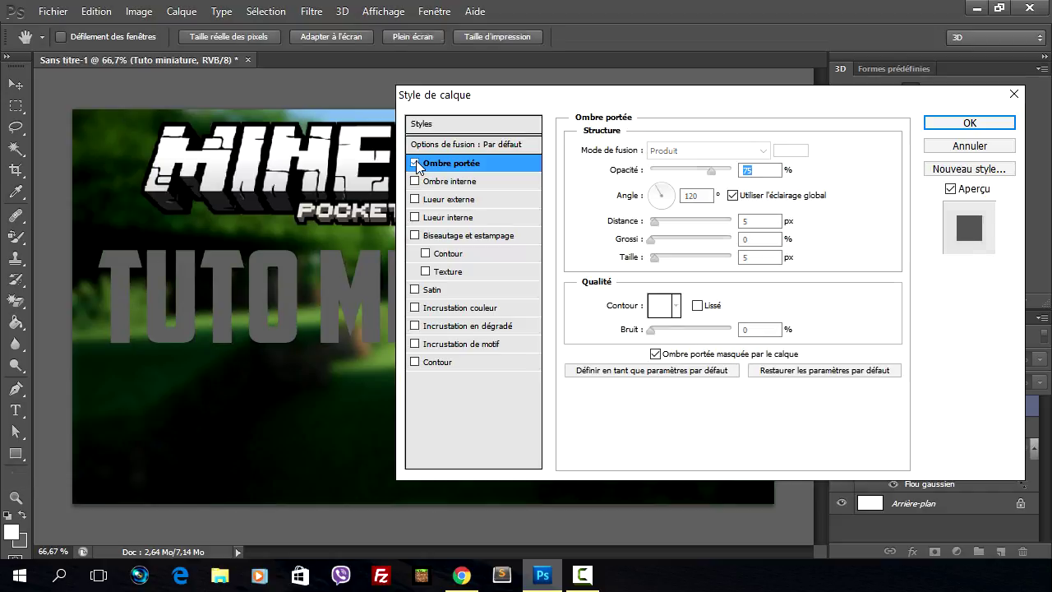
click(415, 164)
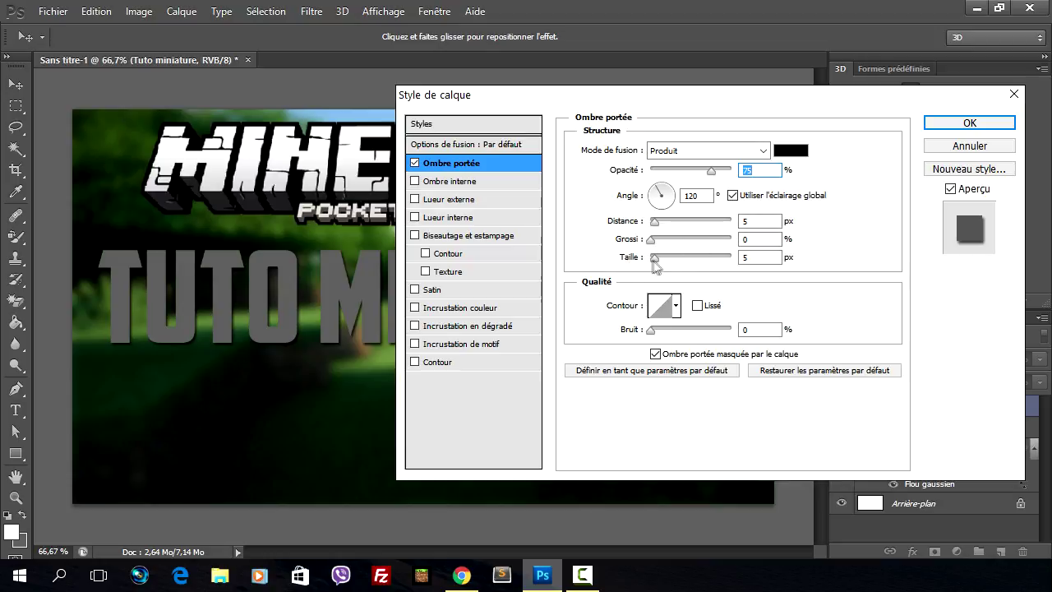
click(467, 236)
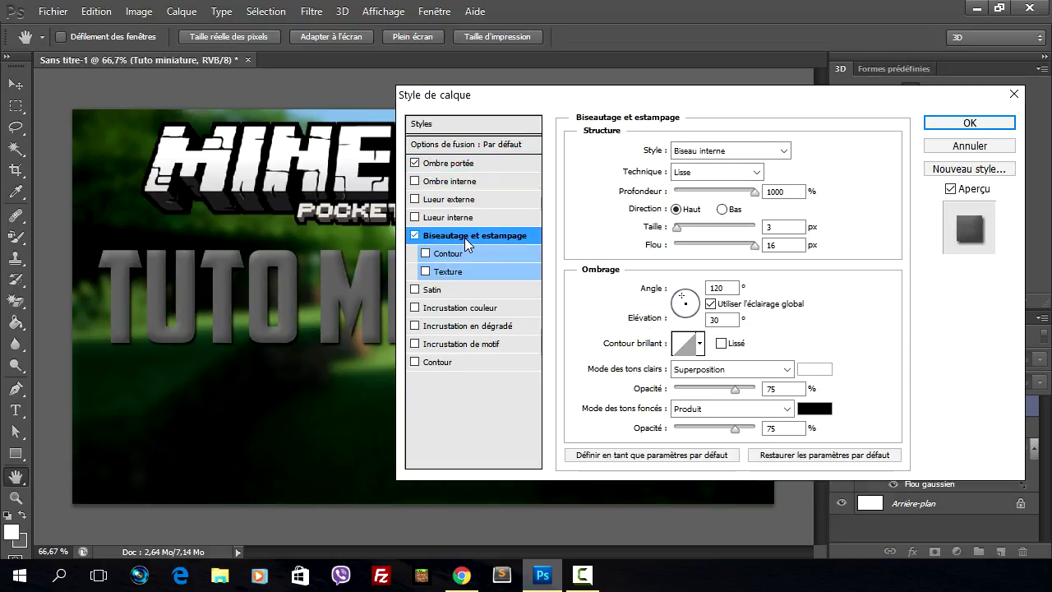
click(414, 235)
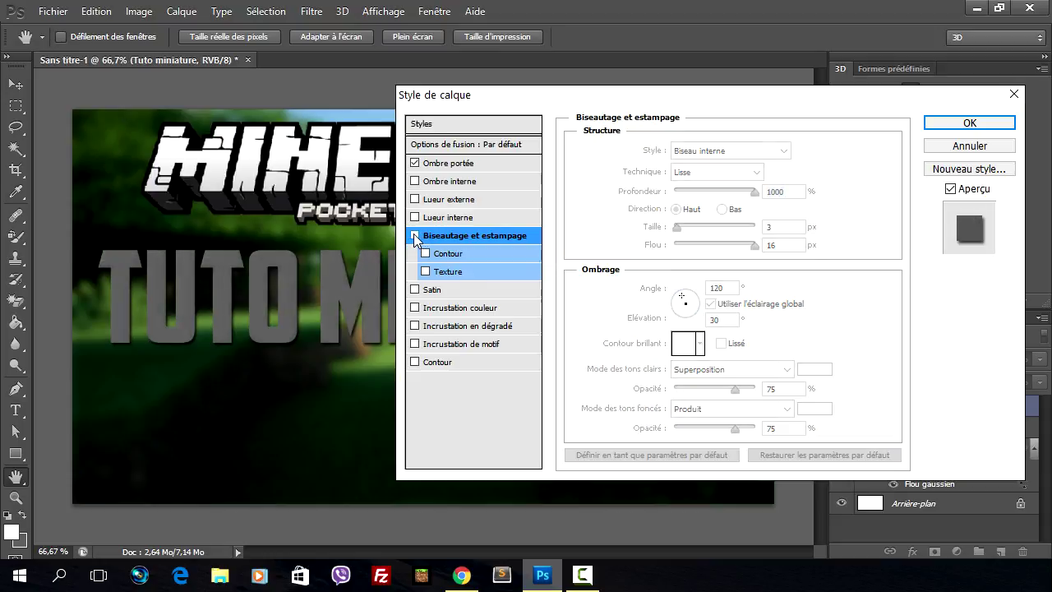
- Give the title a 4 px black outer stroke at 100% opacity
click(415, 361)
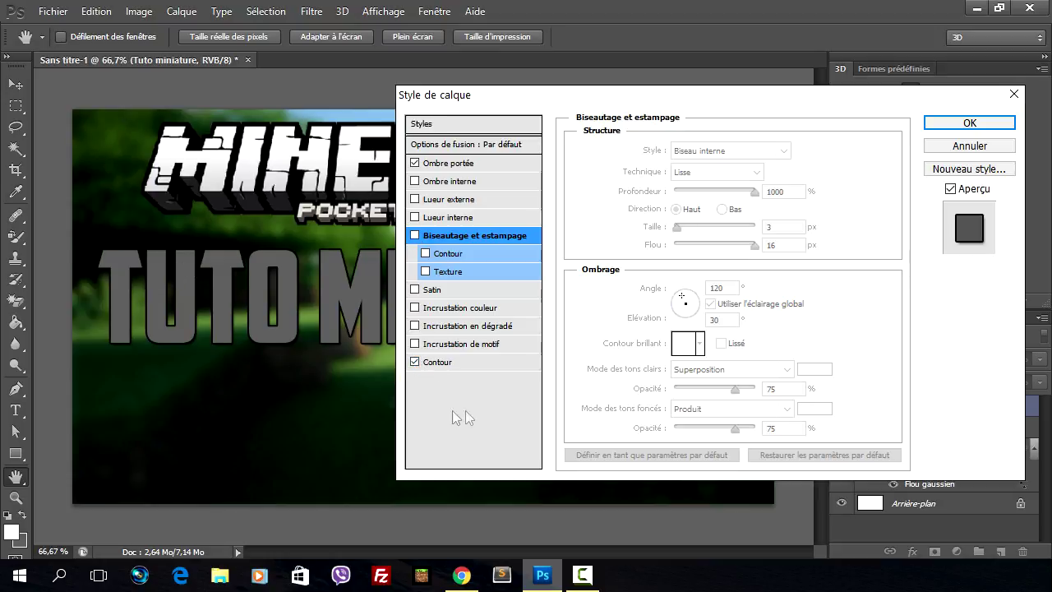
click(472, 368)
click(760, 149)
text(4)
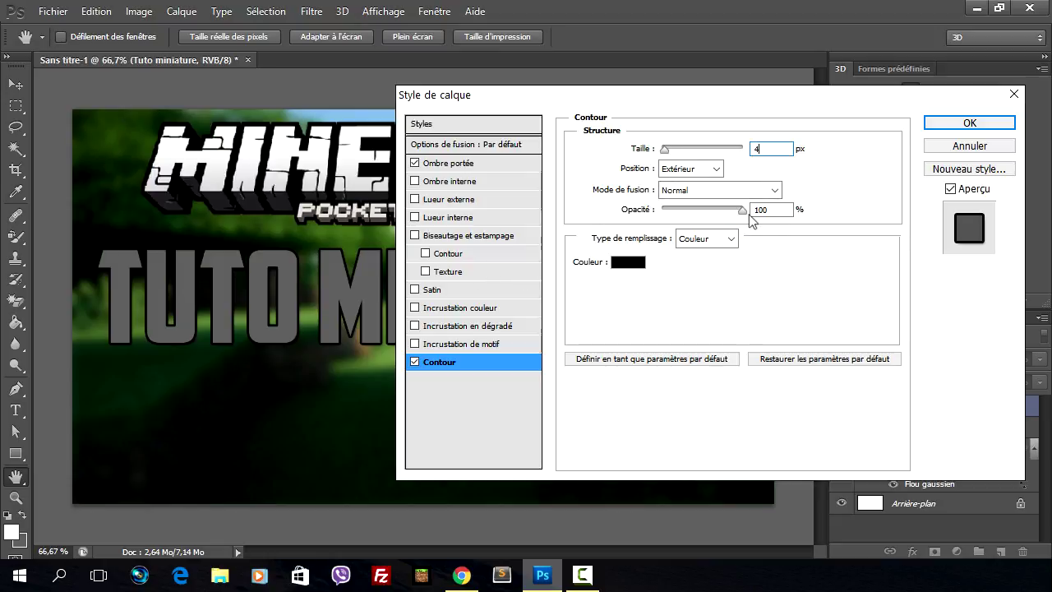
mouse_move(743, 210)
mouse_down()
mouse_move(668, 210)
mouse_move(916, 193)
mouse_up()
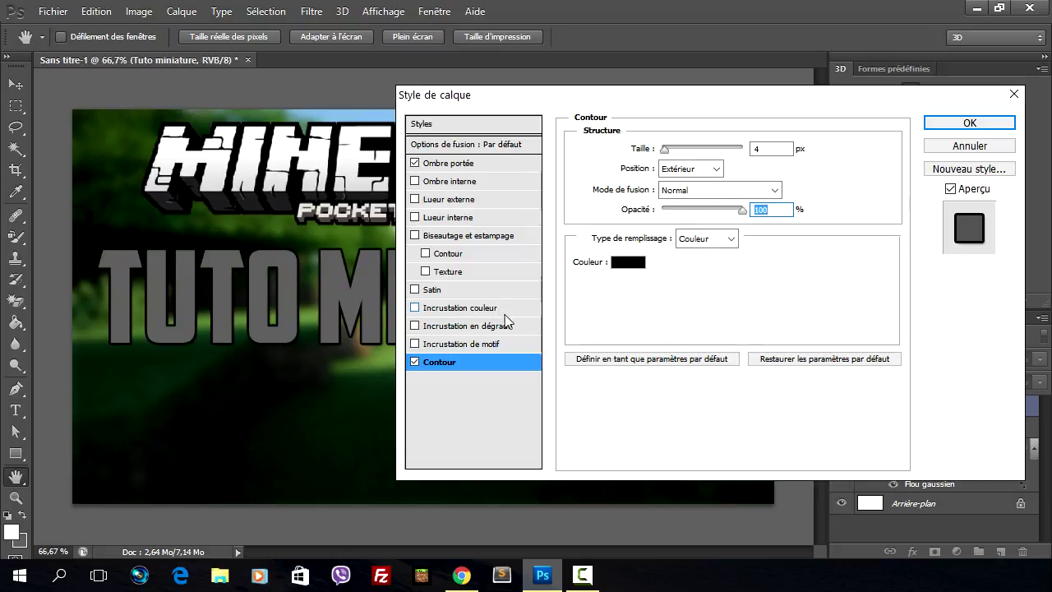
click(456, 326)
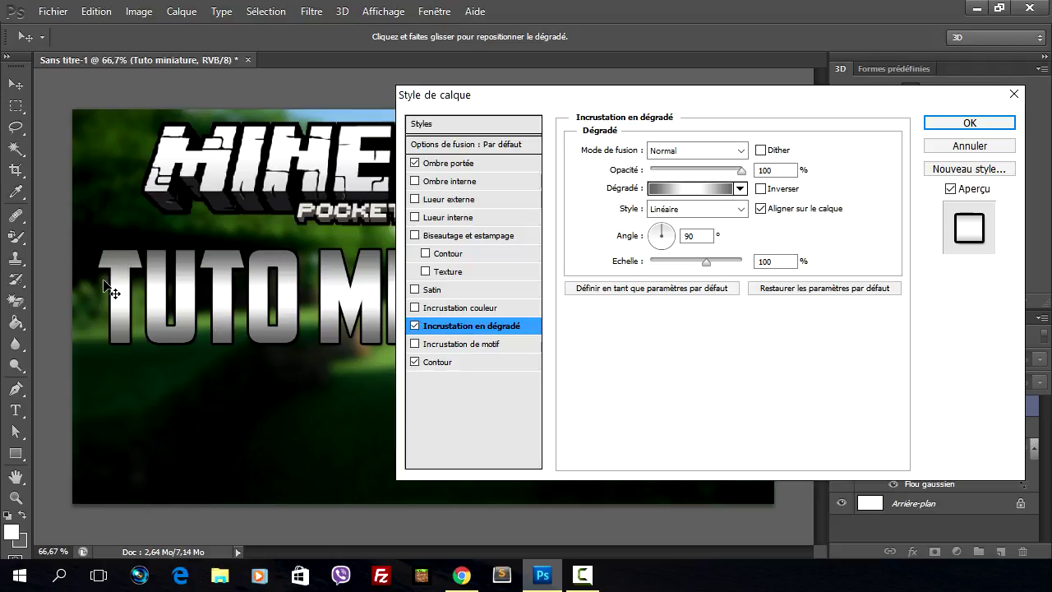
- Open the gradient editor, reposition it, and try then discard a colourful preset
click(682, 188)
scroll(726, 376, down, 1)
scroll(726, 377, down, 2)
scroll(710, 348, down, 2)
scroll(710, 348, down, 2)
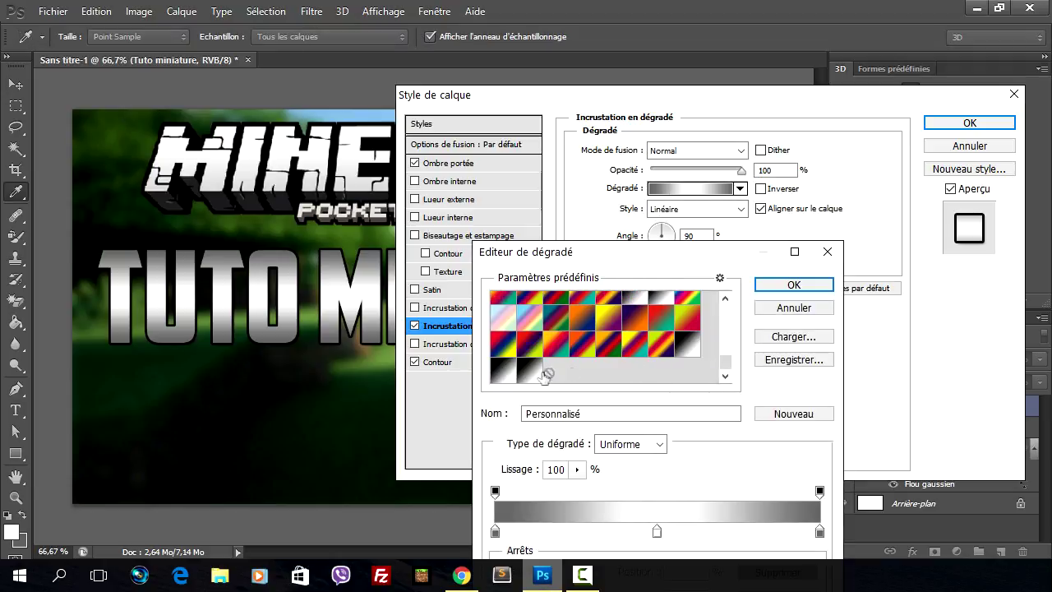
drag(682, 252, 731, 103)
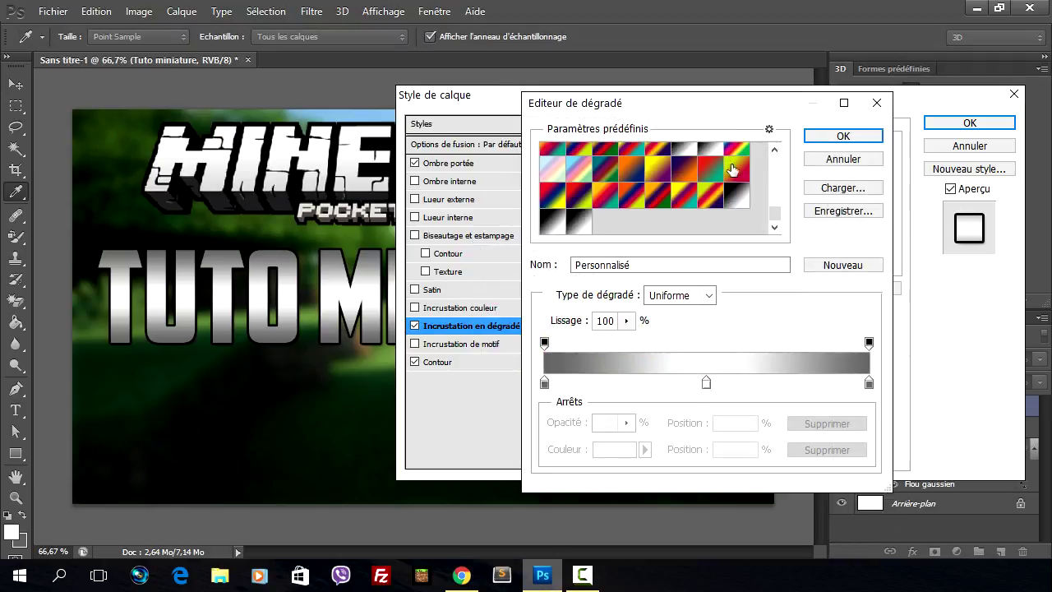
click(875, 102)
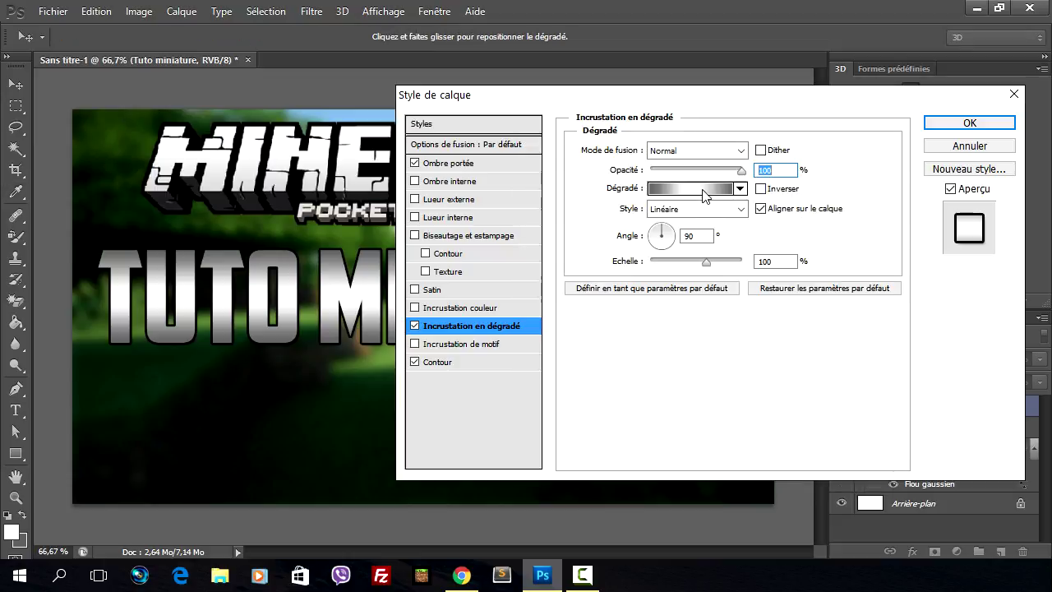
click(703, 190)
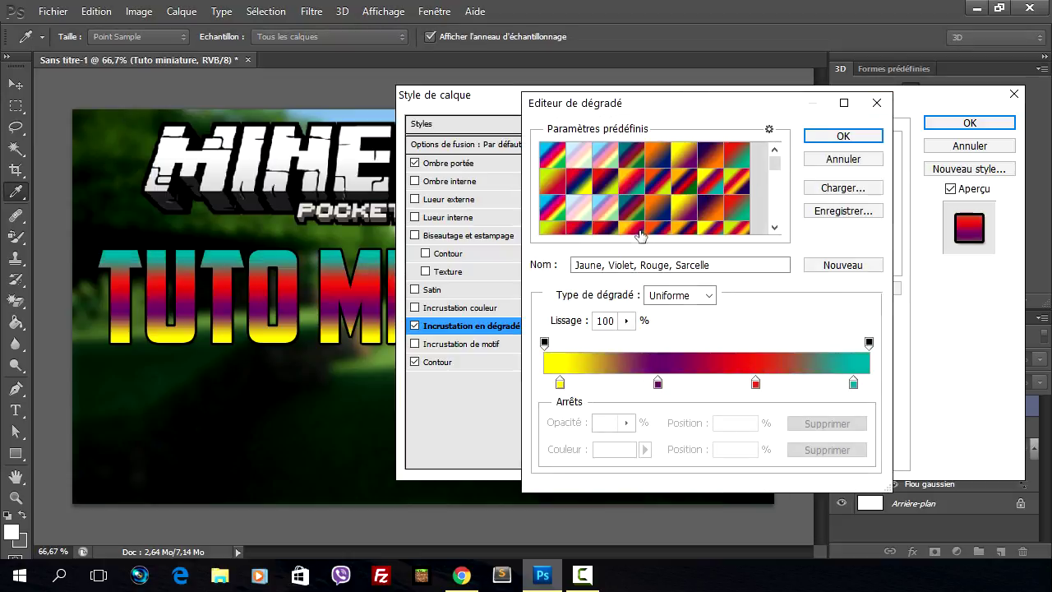
click(875, 103)
click(699, 190)
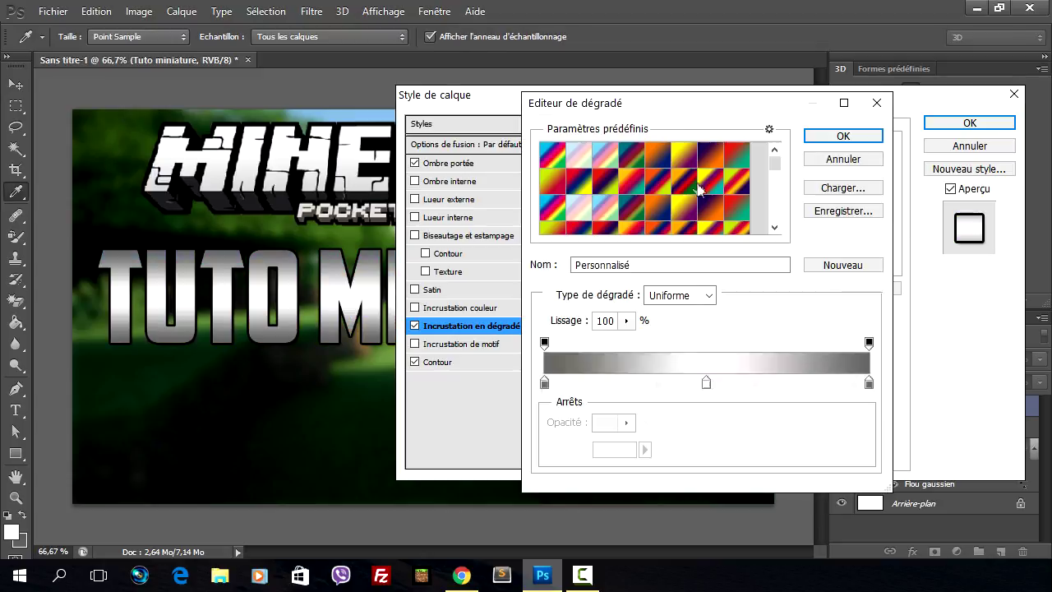
click(875, 103)
click(701, 191)
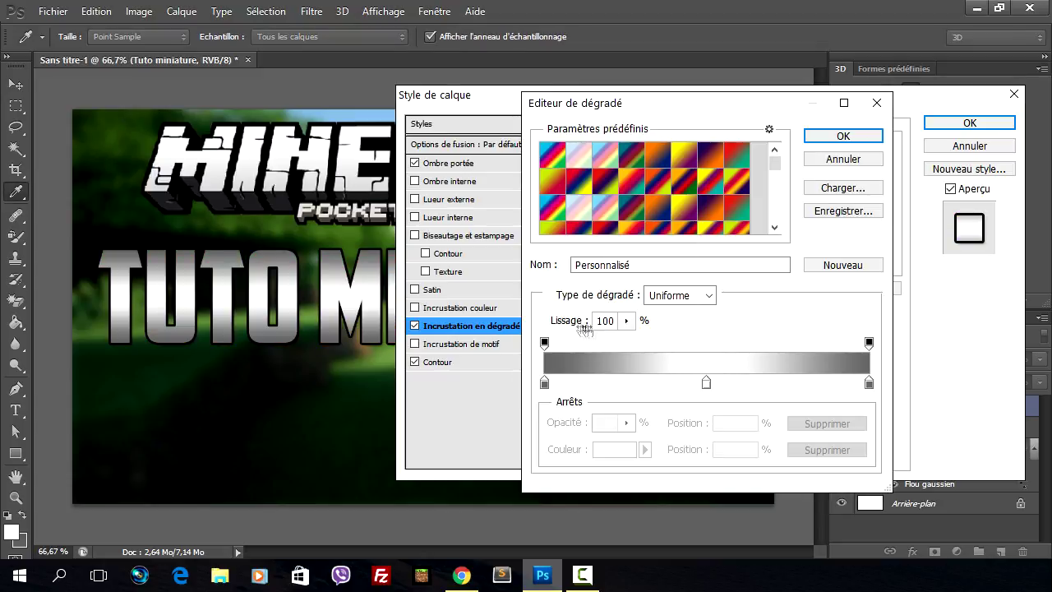
- Set the gradient's left and right colour stops to dark red (990000)
click(544, 384)
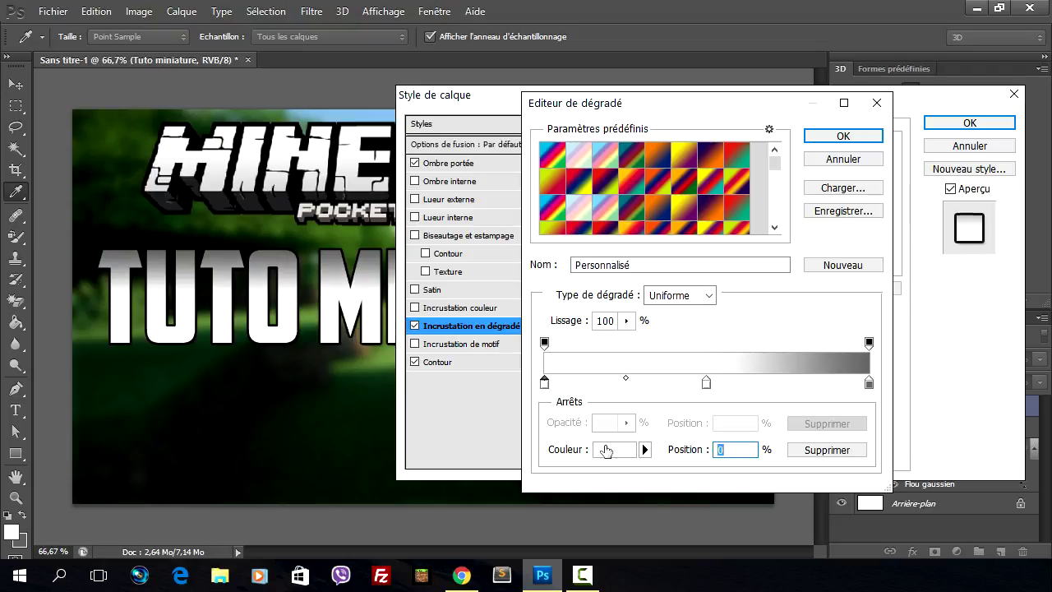
click(552, 180)
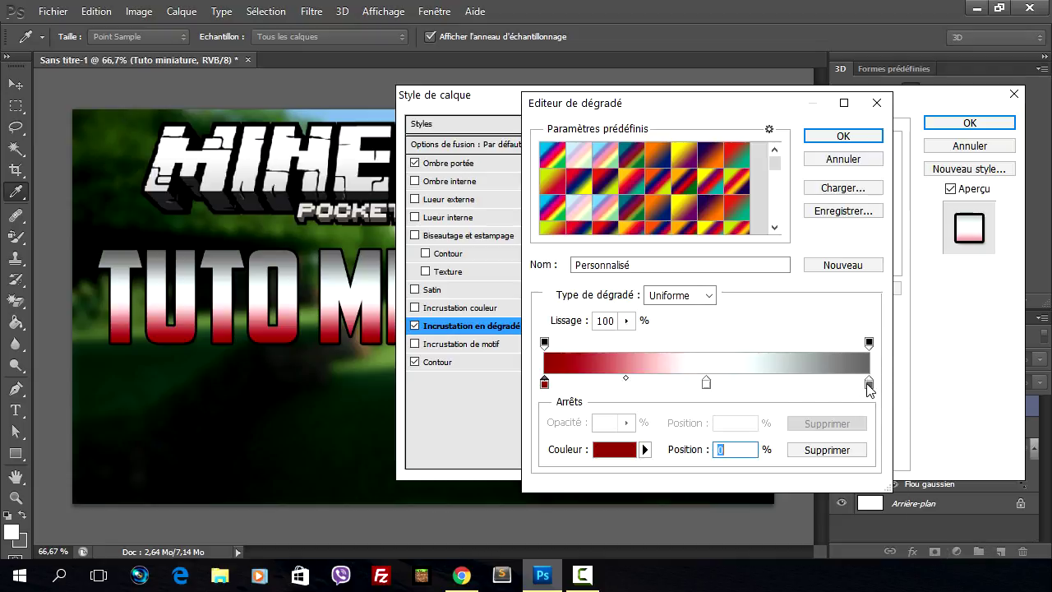
click(868, 383)
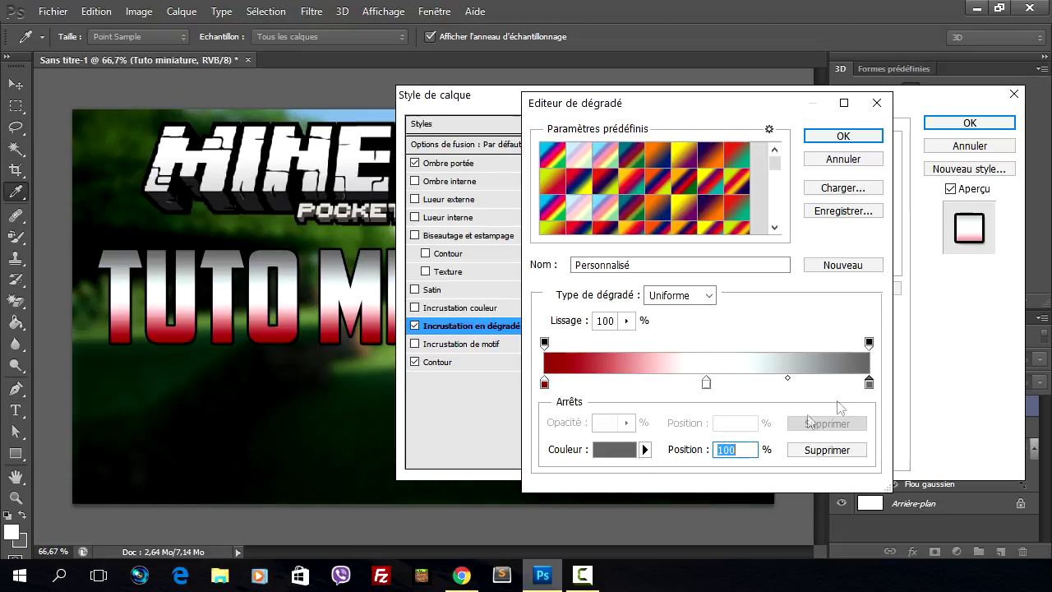
click(608, 450)
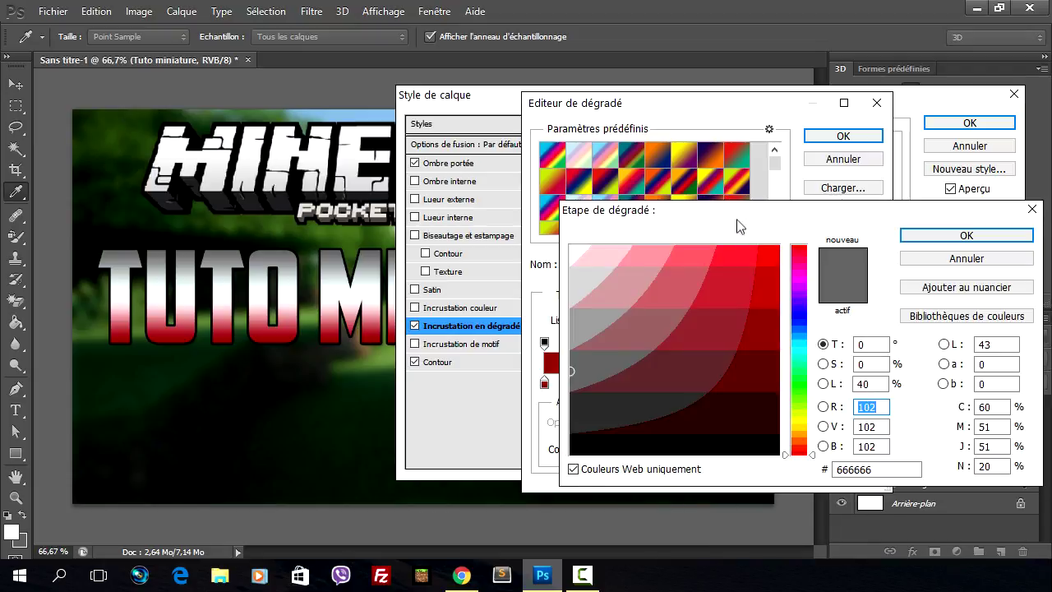
drag(737, 226, 827, 264)
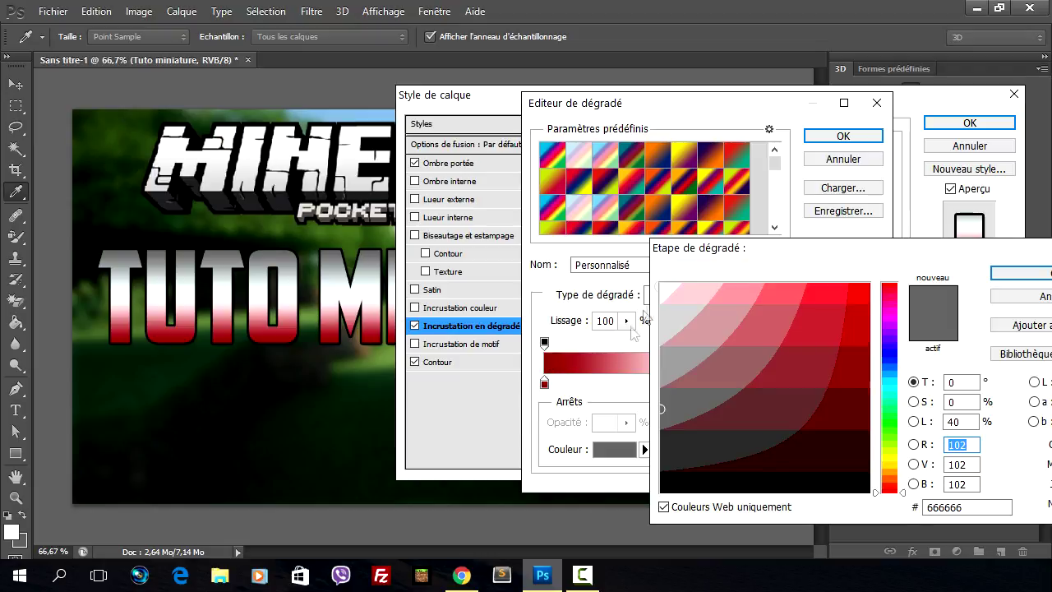
drag(687, 249, 567, 236)
drag(733, 352, 744, 320)
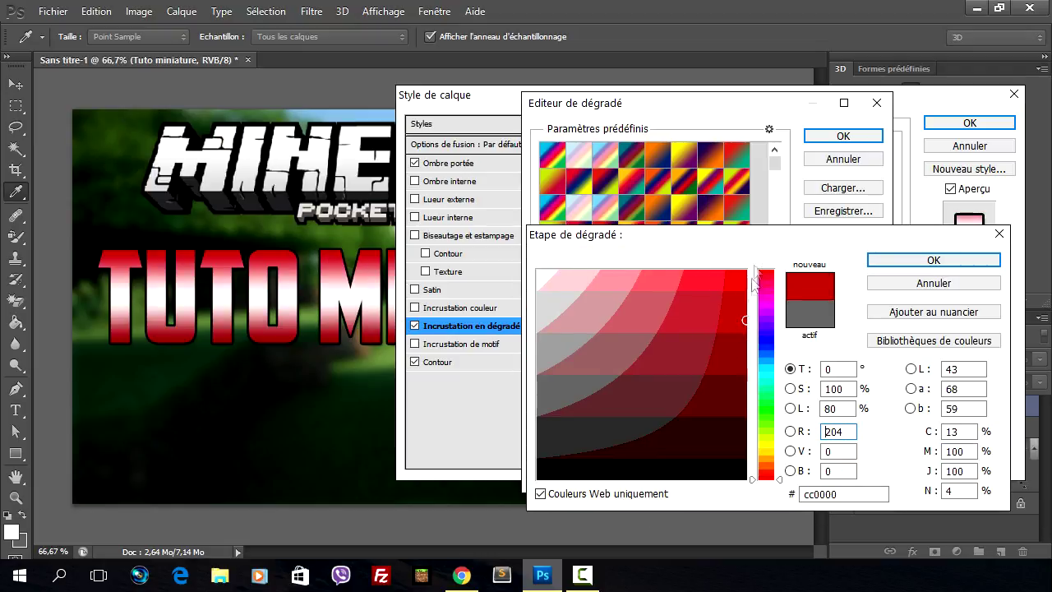
click(744, 339)
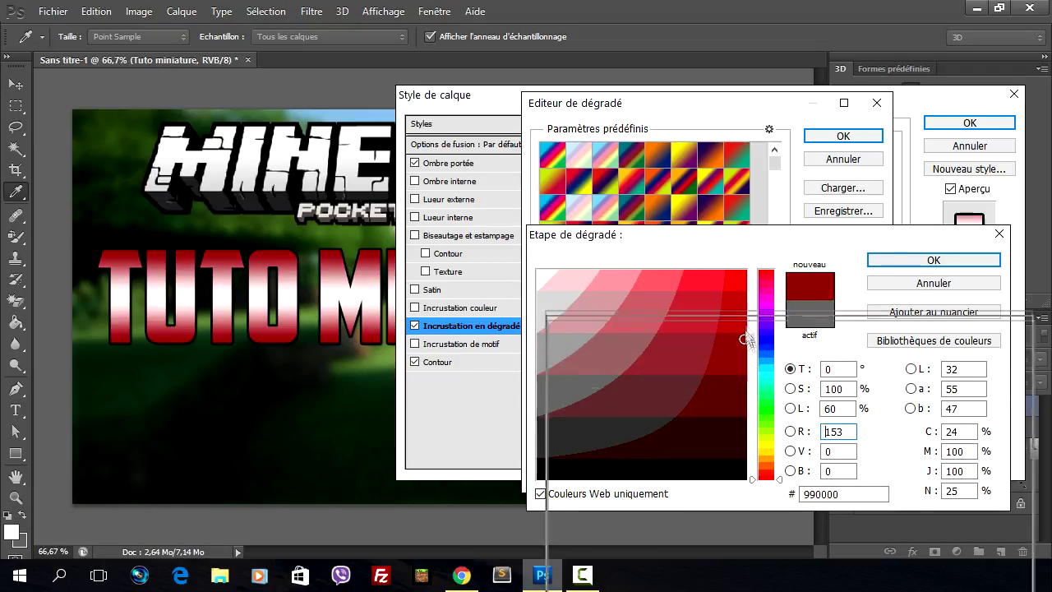
click(970, 336)
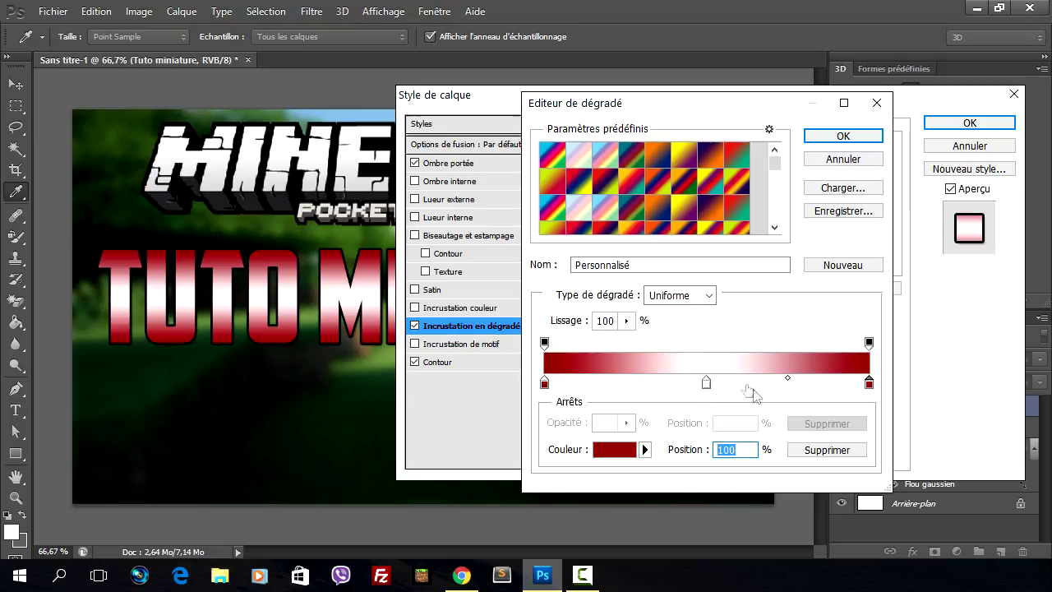
- Make the middle stop bright pure red and apply the red gradient overlay
click(705, 382)
click(616, 450)
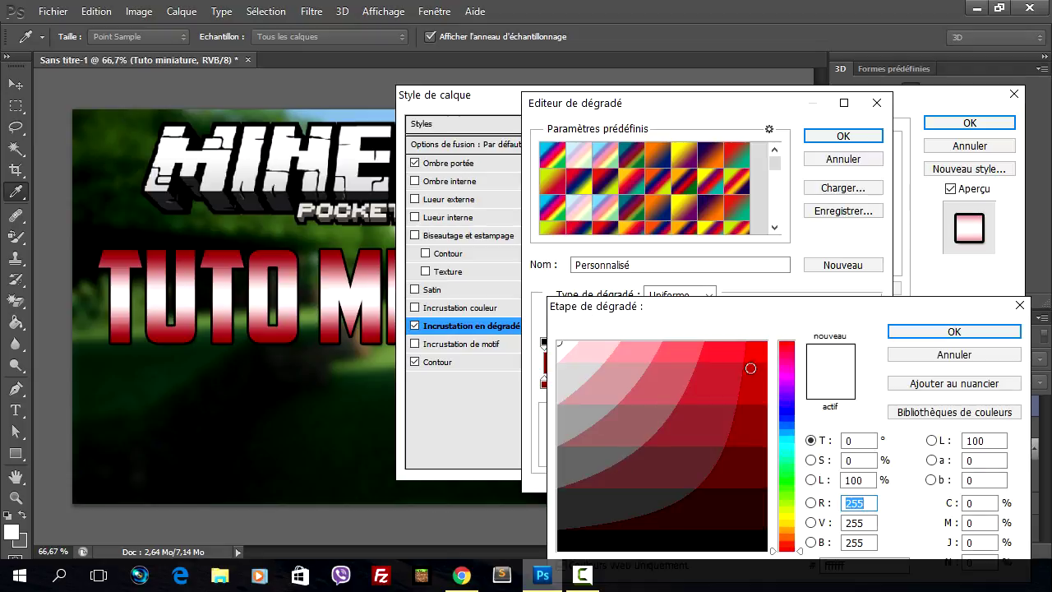
click(761, 348)
click(760, 381)
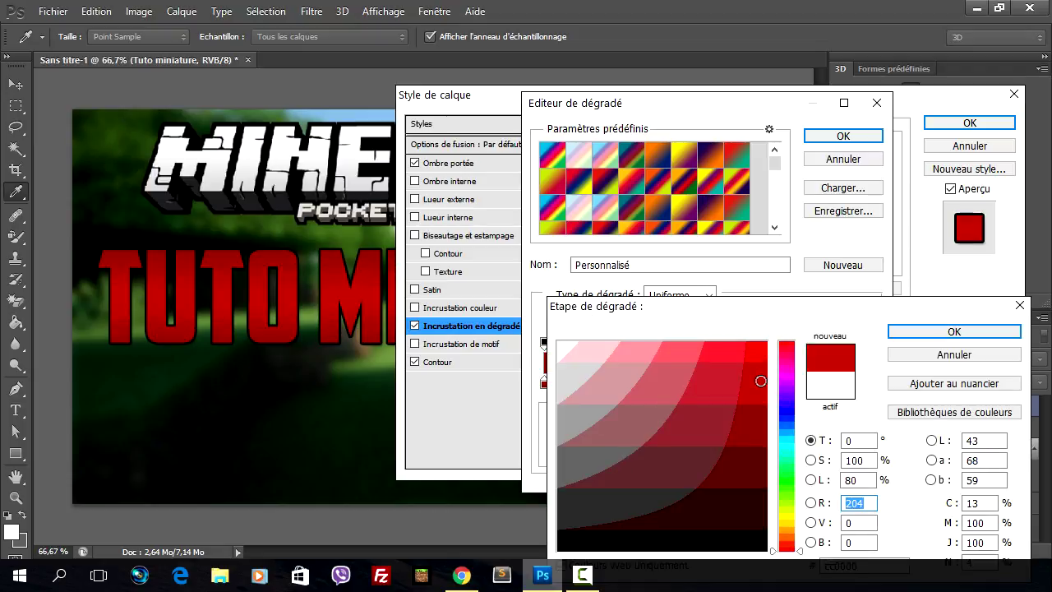
click(764, 349)
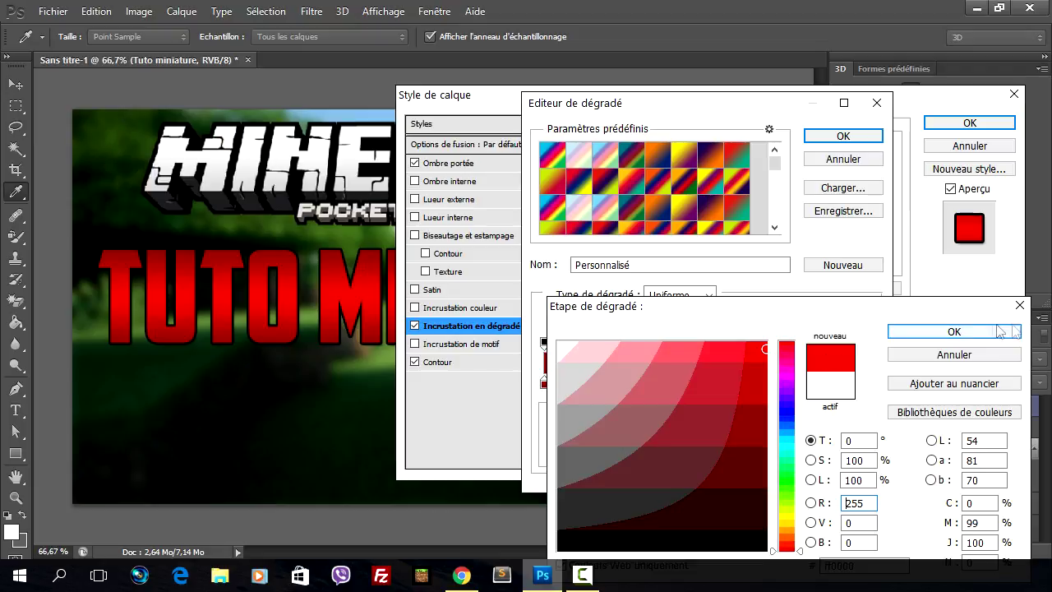
click(999, 330)
click(856, 136)
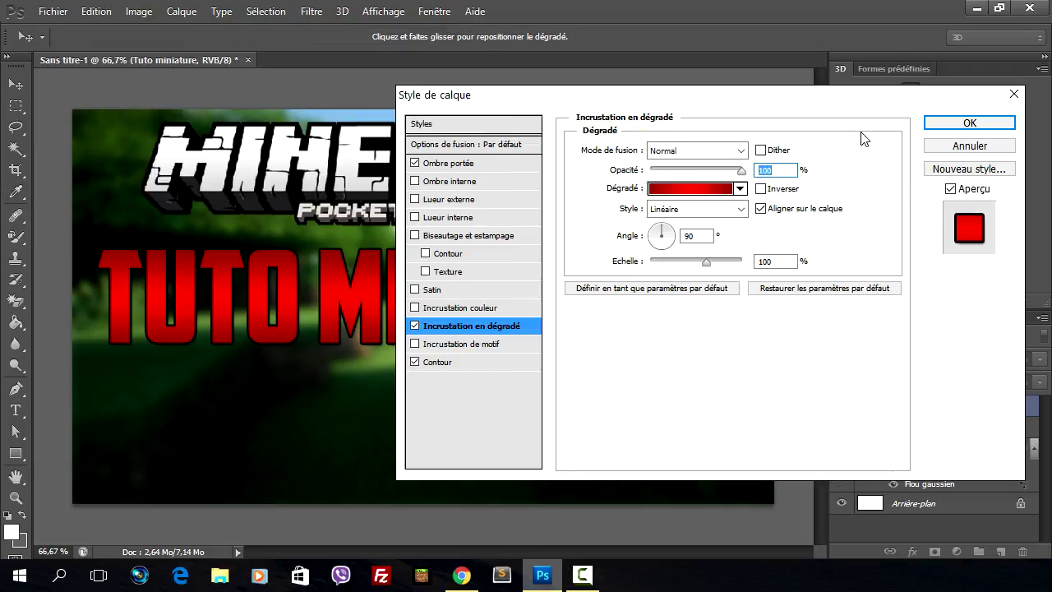
click(969, 123)
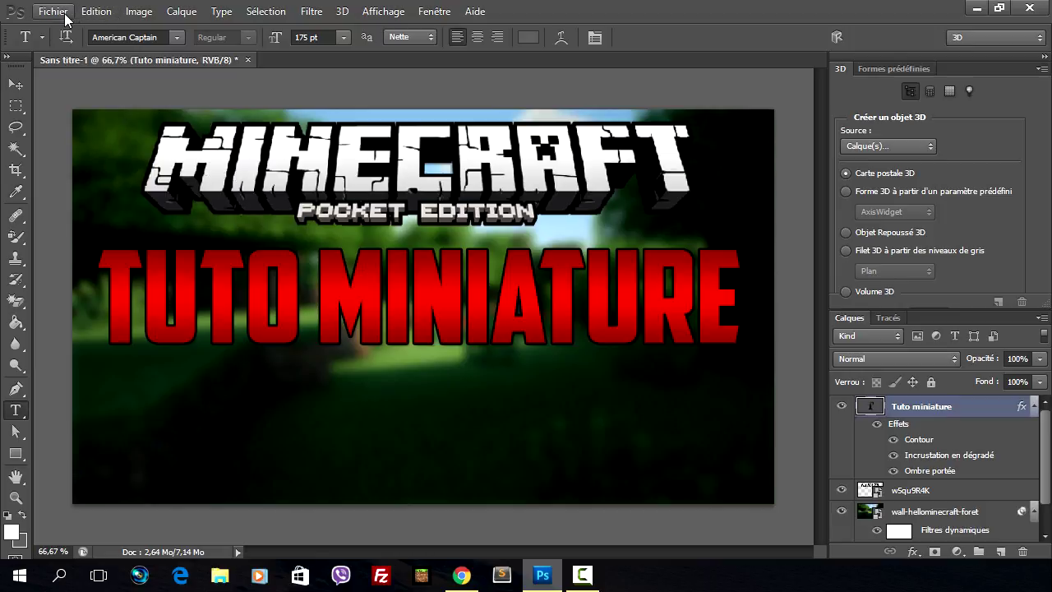
- Start a Fichier > Importer and browse the file list
click(65, 16)
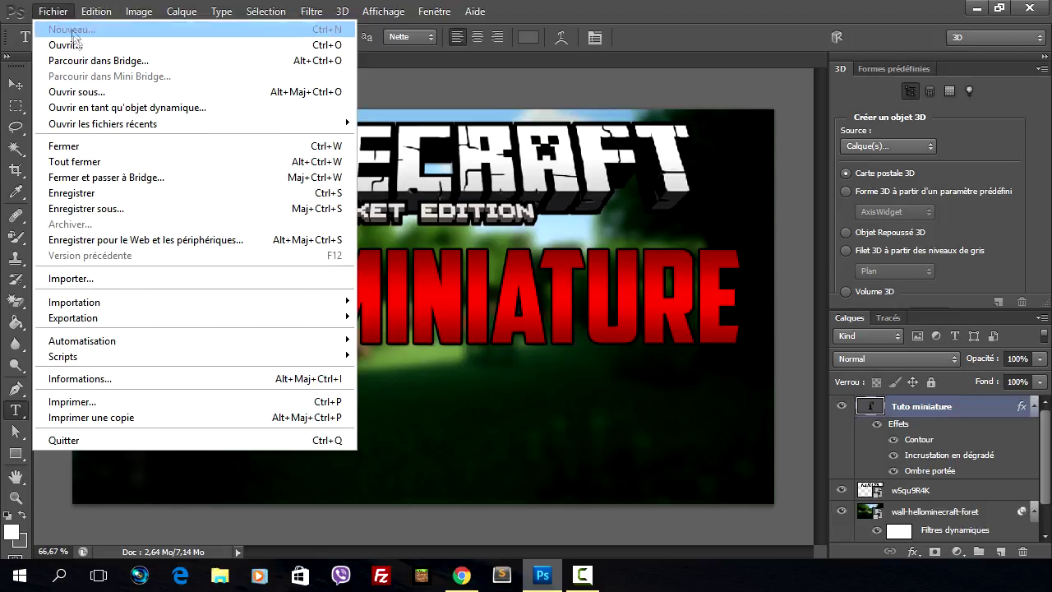
click(78, 279)
scroll(730, 309, down, 3)
scroll(685, 309, down, 5)
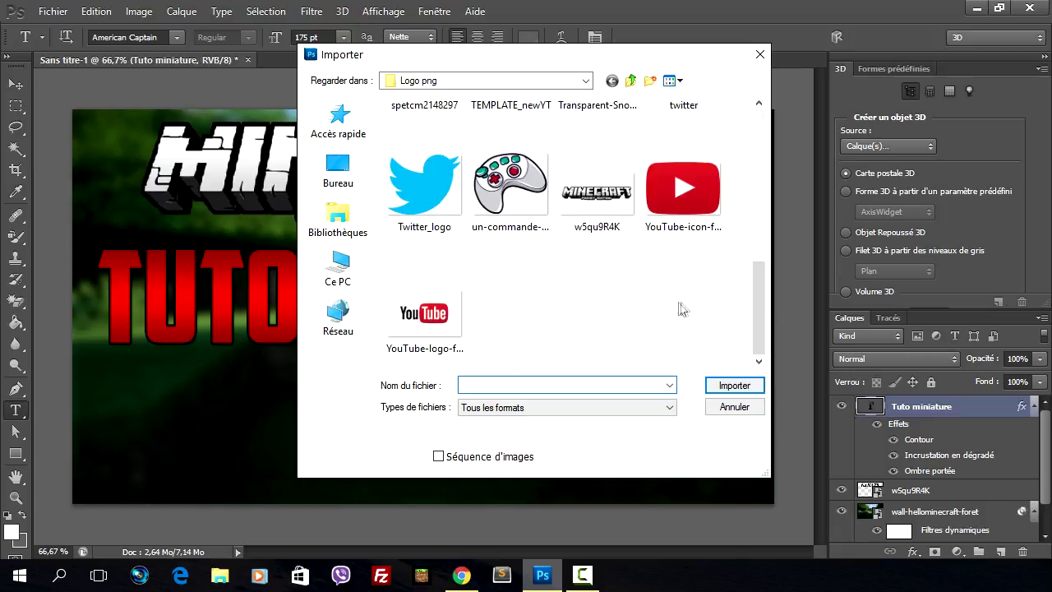
scroll(680, 228, up, 5)
scroll(673, 237, down, 2)
scroll(668, 243, up, 2)
scroll(669, 244, down, 3)
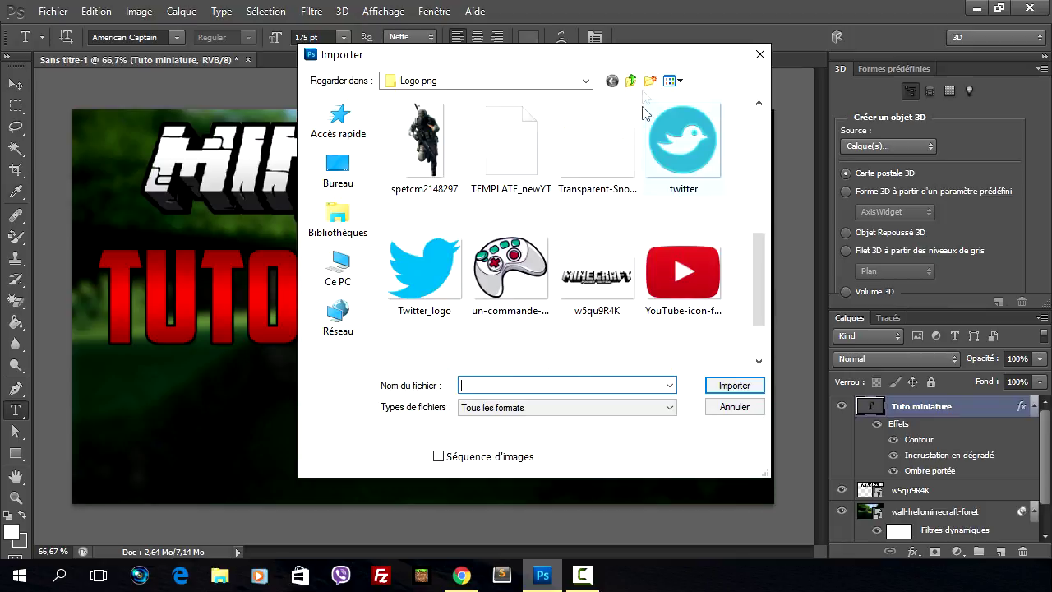
- Import the character image CSMZla9XAAAXltC from the C4D tuto folder
click(630, 80)
scroll(632, 247, down, 2)
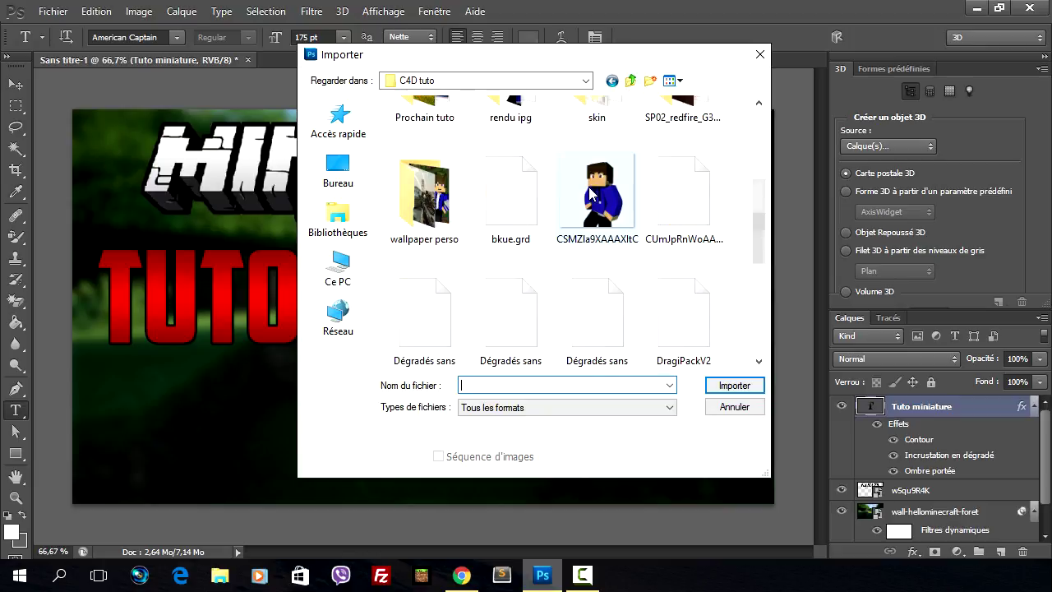
scroll(588, 187, up, 2)
double_click(538, 220)
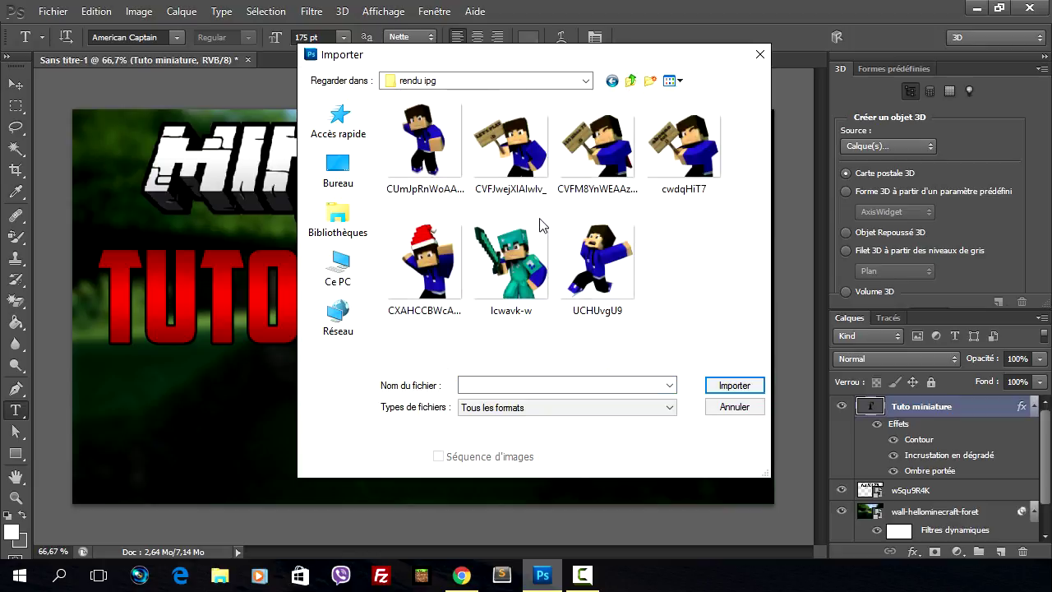
click(631, 80)
scroll(592, 247, down, 3)
click(596, 254)
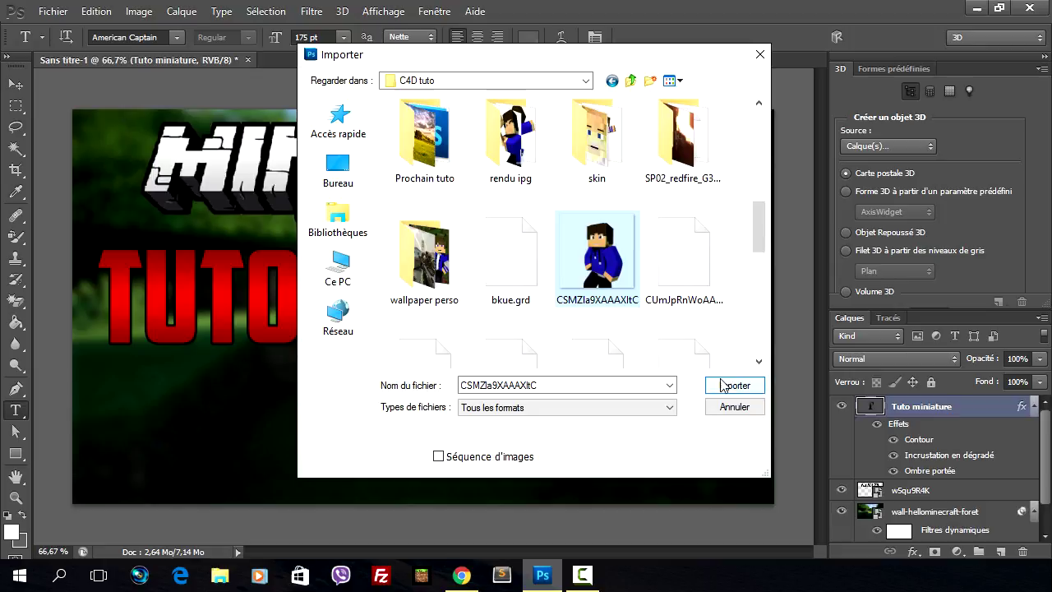
click(722, 385)
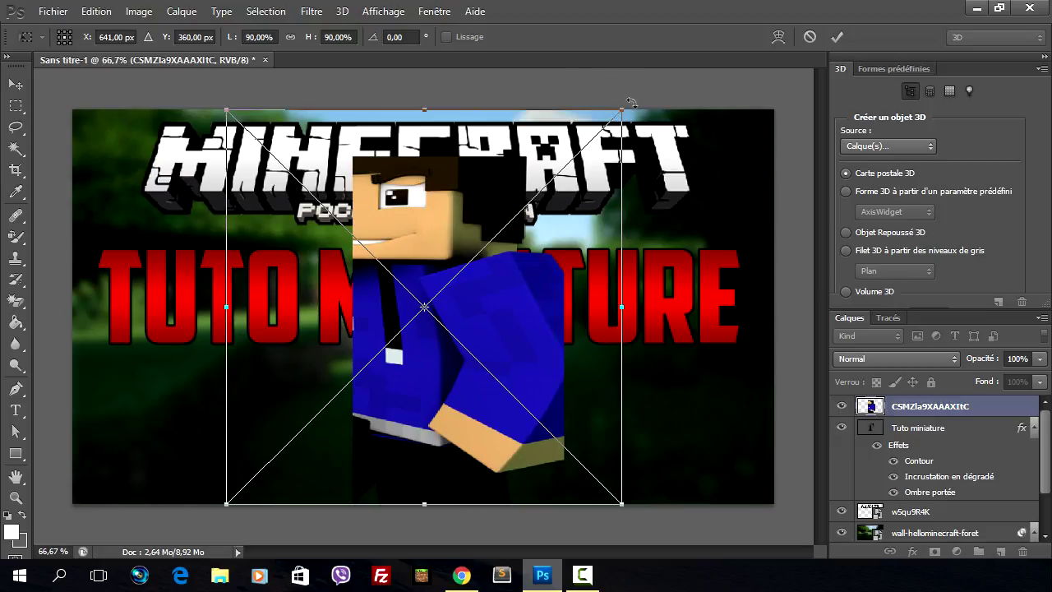
- Scale the character down to about 57% and confirm
mouse_move(622, 110)
mouse_down()
mouse_move(588, 131)
mouse_move(649, 144)
mouse_move(282, 453)
mouse_move(436, 337)
mouse_move(364, 329)
mouse_move(446, 327)
mouse_move(317, 224)
mouse_move(482, 252)
mouse_move(546, 294)
mouse_move(527, 287)
mouse_up()
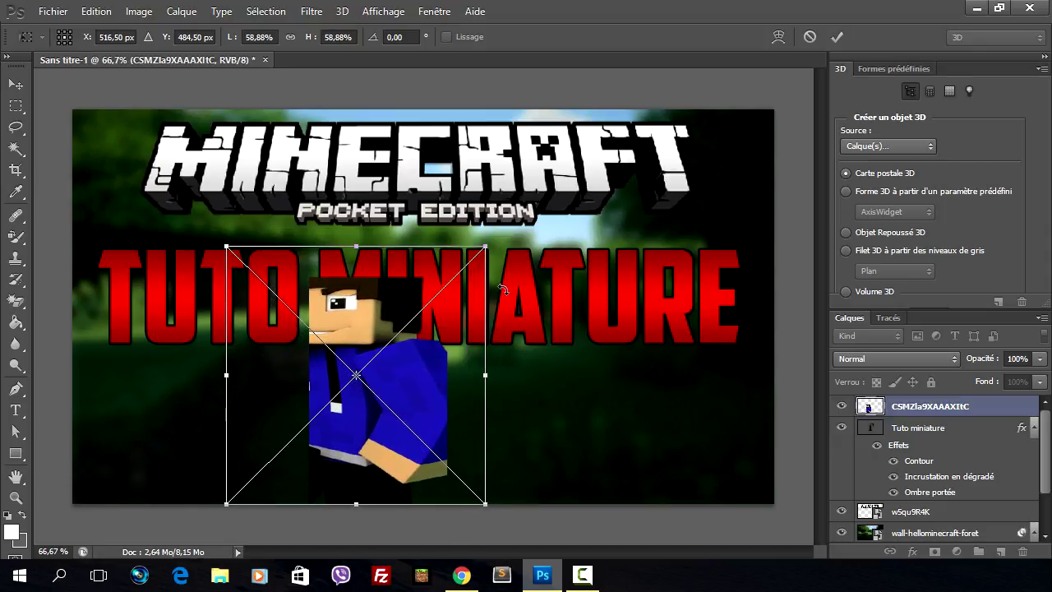
key(ctrl+z)
mouse_move(627, 115)
mouse_down()
mouse_move(454, 276)
mouse_move(501, 229)
mouse_up()
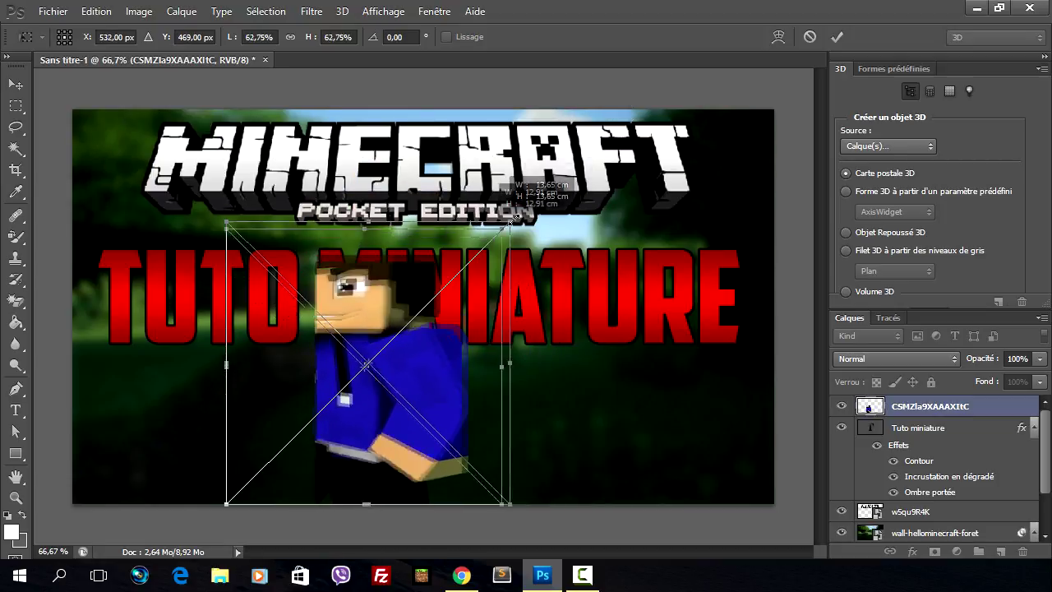
key(Return)
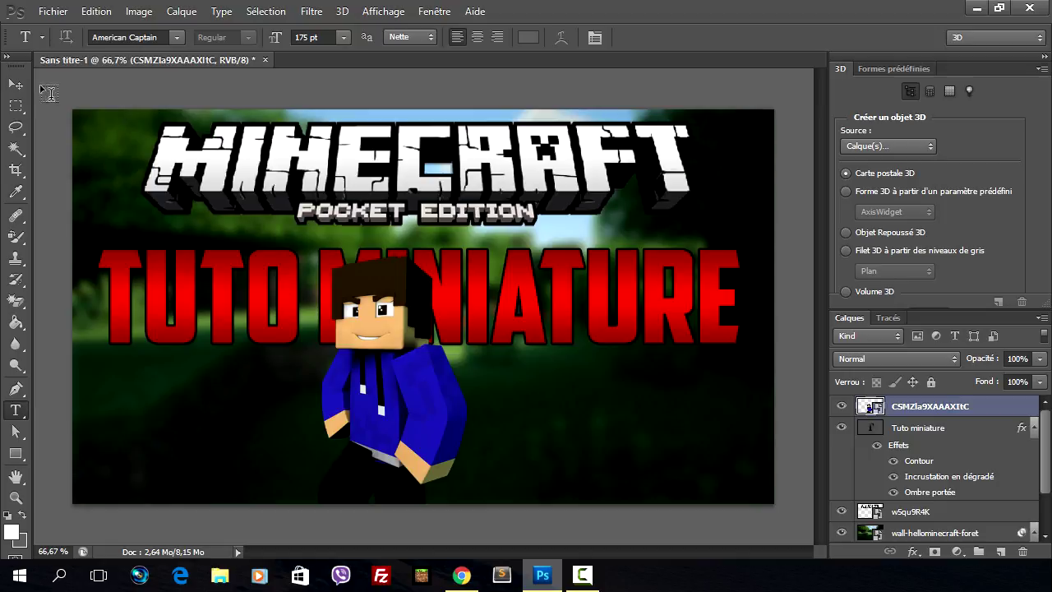
- Enlarge the character and move it to the bottom-right, overlapping the title's end
click(16, 84)
key(ctrl+t)
mouse_move(418, 391)
mouse_down()
mouse_move(719, 404)
mouse_move(727, 395)
mouse_move(712, 396)
mouse_up()
key(Return)
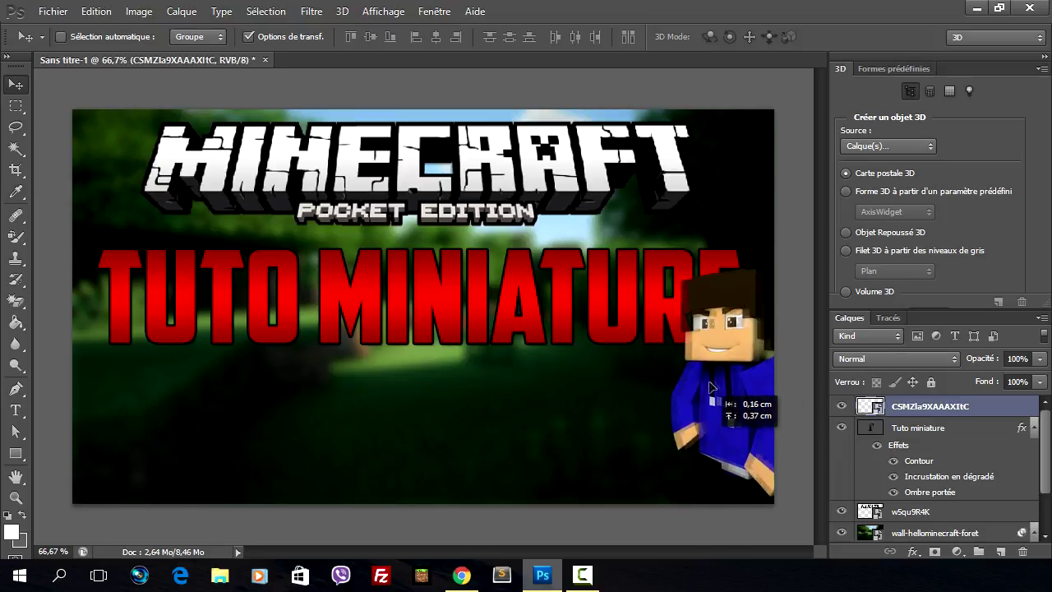
drag(712, 397, 719, 387)
key(ctrl+t)
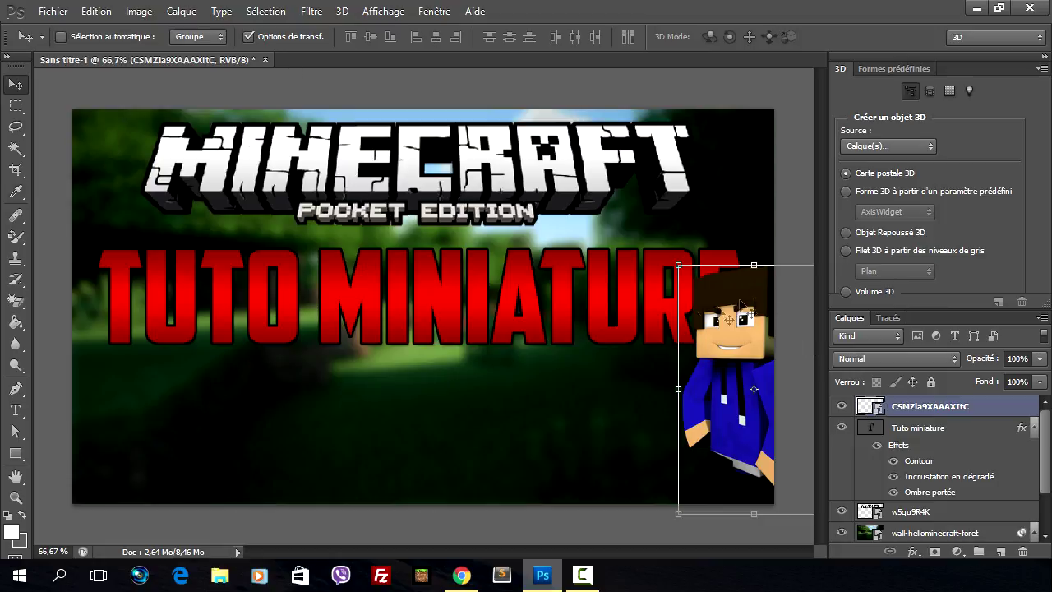
click(53, 11)
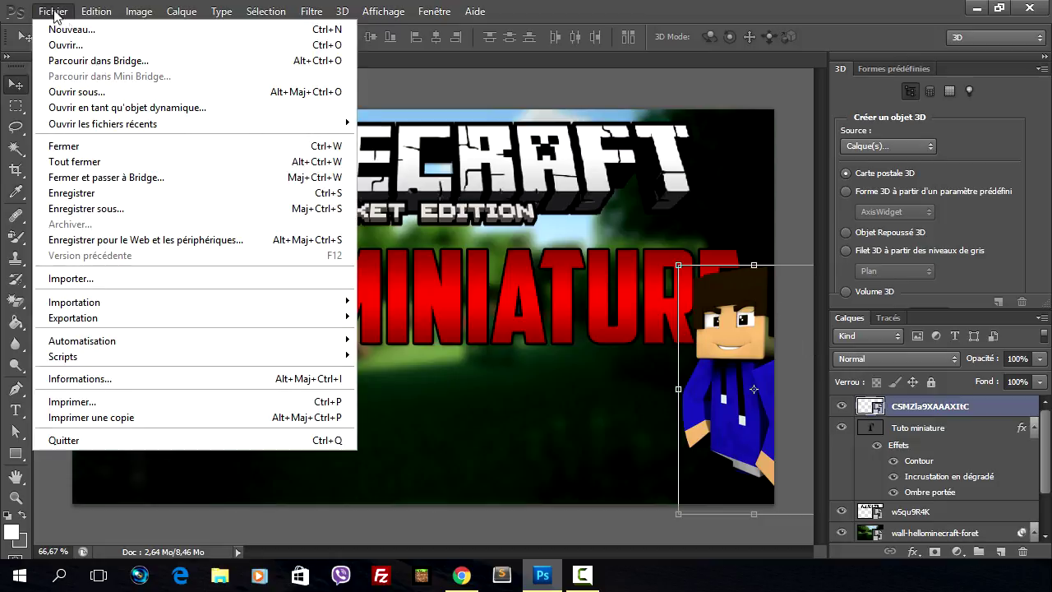
- Start an image import and browse into the Logo png folder
click(74, 271)
scroll(621, 220, down, 5)
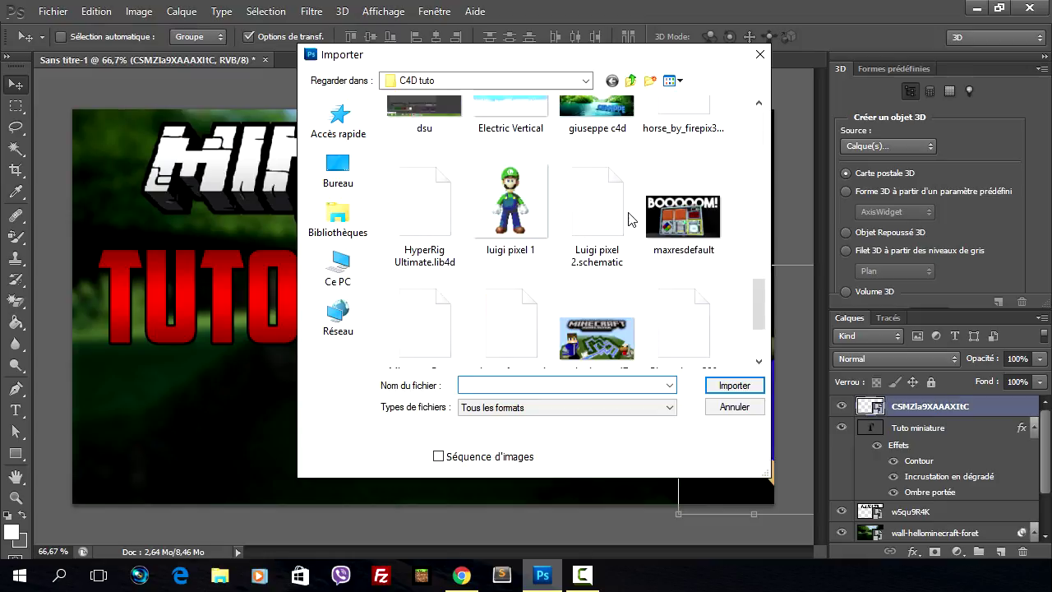
scroll(641, 222, down, 2)
scroll(691, 301, up, 3)
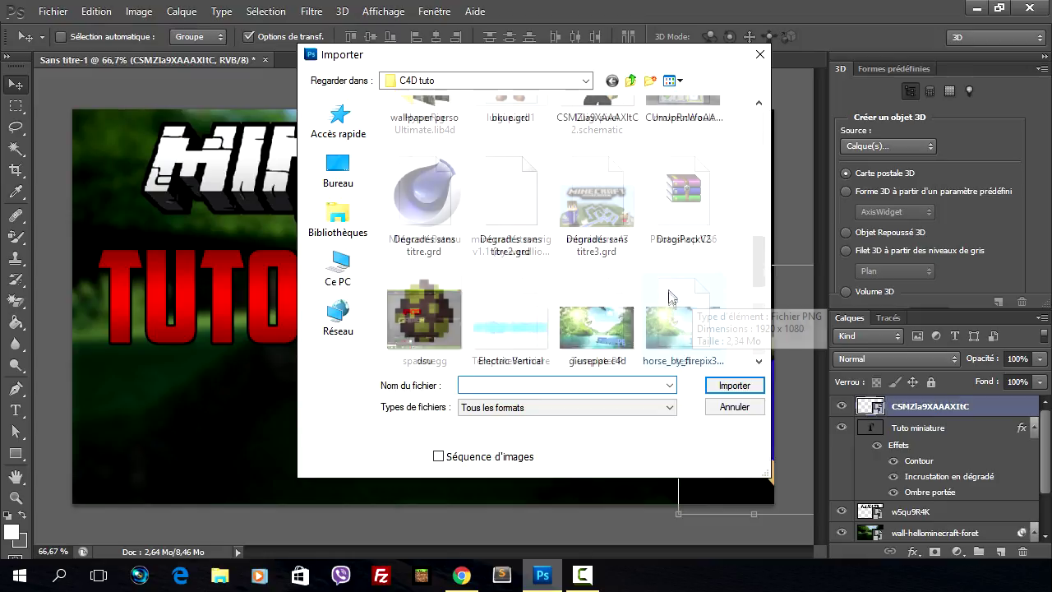
scroll(669, 304, up, 3)
scroll(632, 197, up, 1)
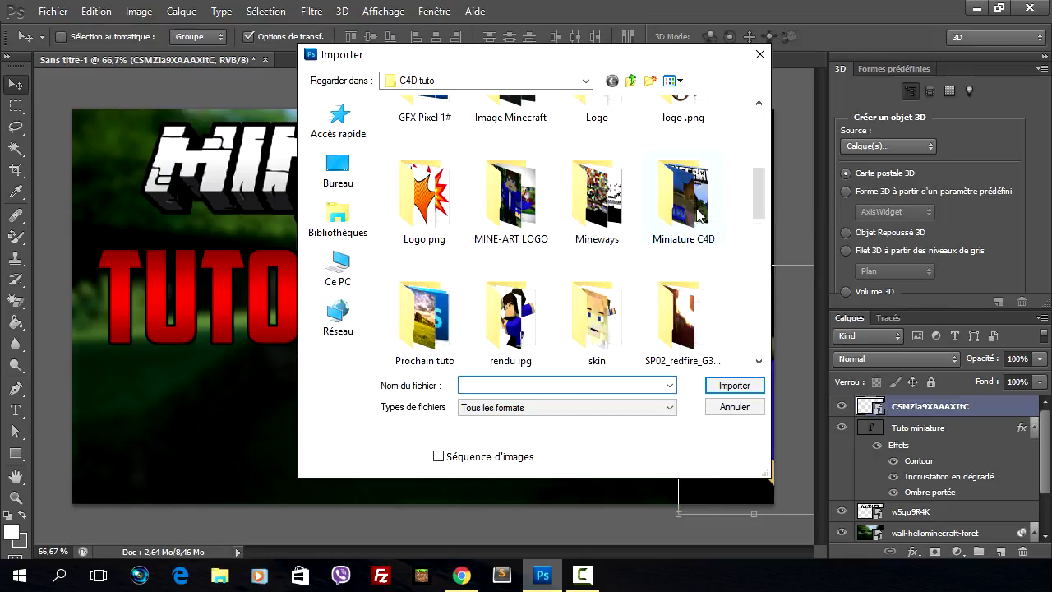
double_click(420, 243)
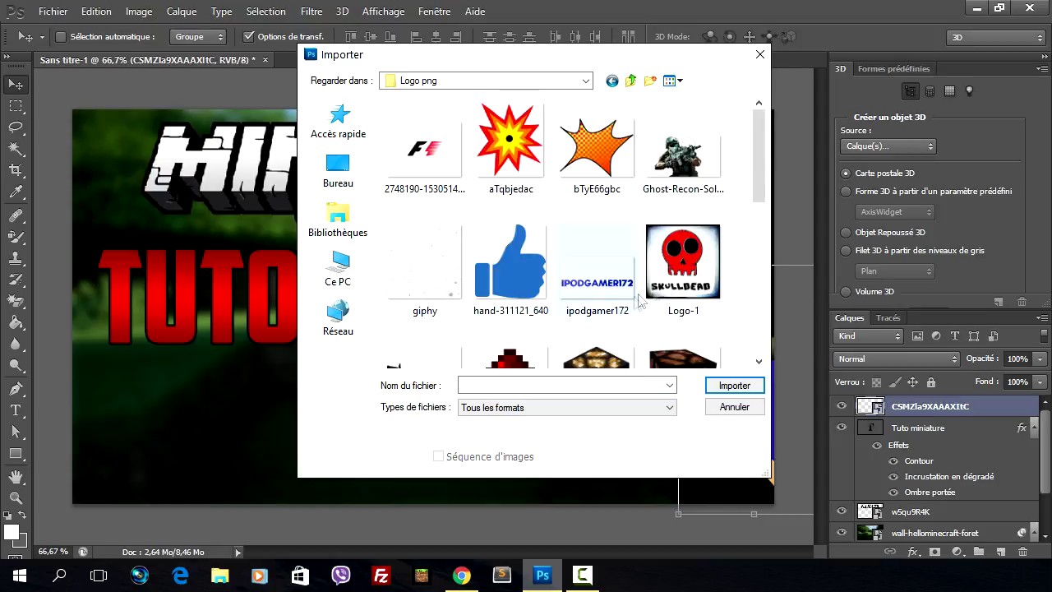
scroll(575, 262, down, 2)
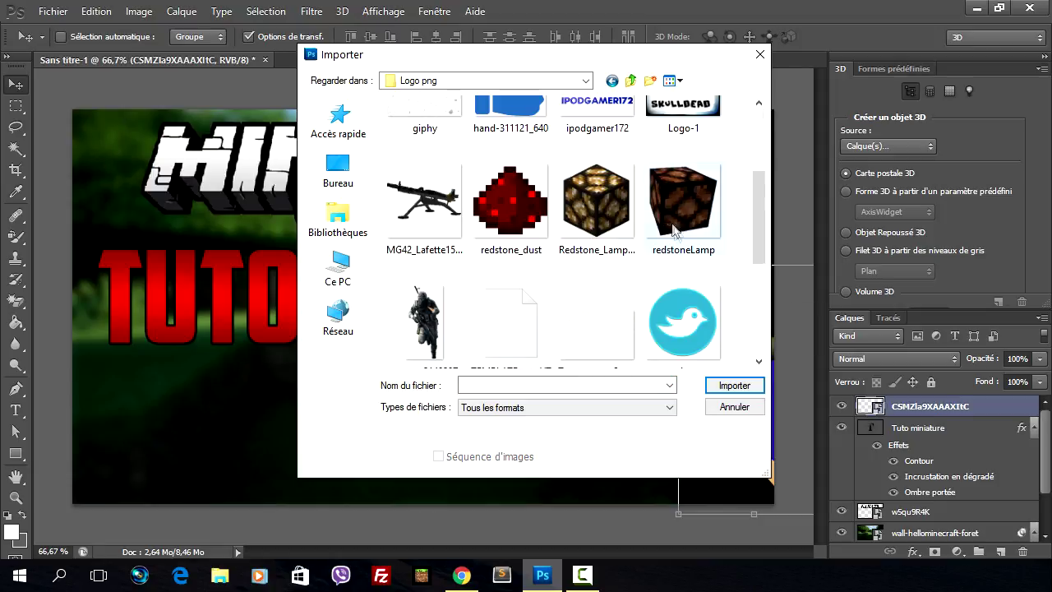
scroll(648, 248, down, 5)
scroll(657, 251, up, 2)
scroll(669, 274, down, 2)
- Place YouTube-icon-full_color, shrink it, and set it tilted beside the Minecraft logo
click(687, 225)
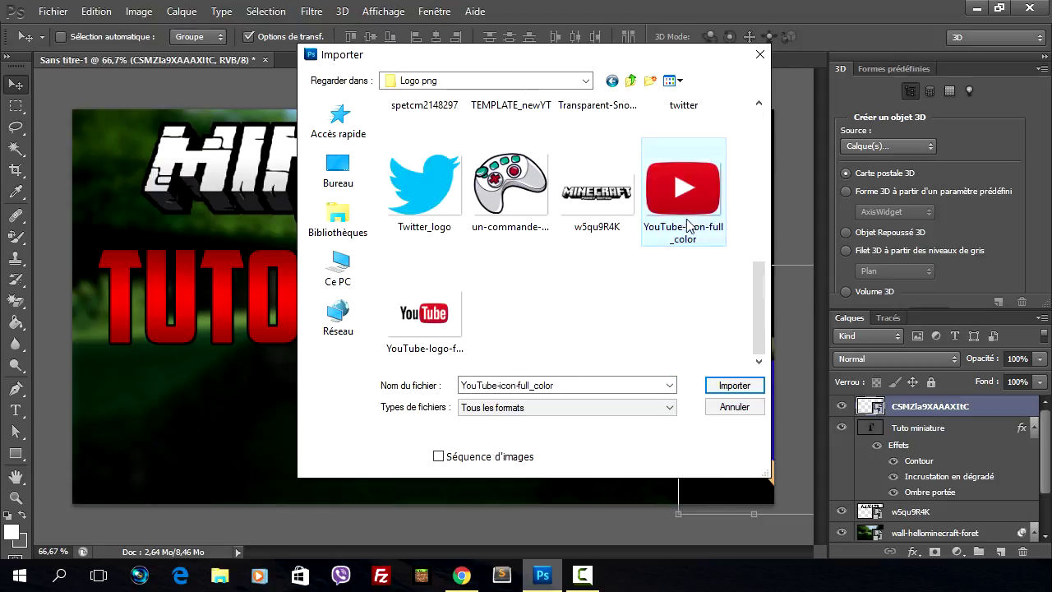
click(722, 383)
mouse_move(711, 116)
mouse_down()
mouse_move(291, 458)
mouse_move(221, 452)
mouse_move(220, 406)
mouse_move(229, 409)
mouse_up()
drag(195, 462, 744, 173)
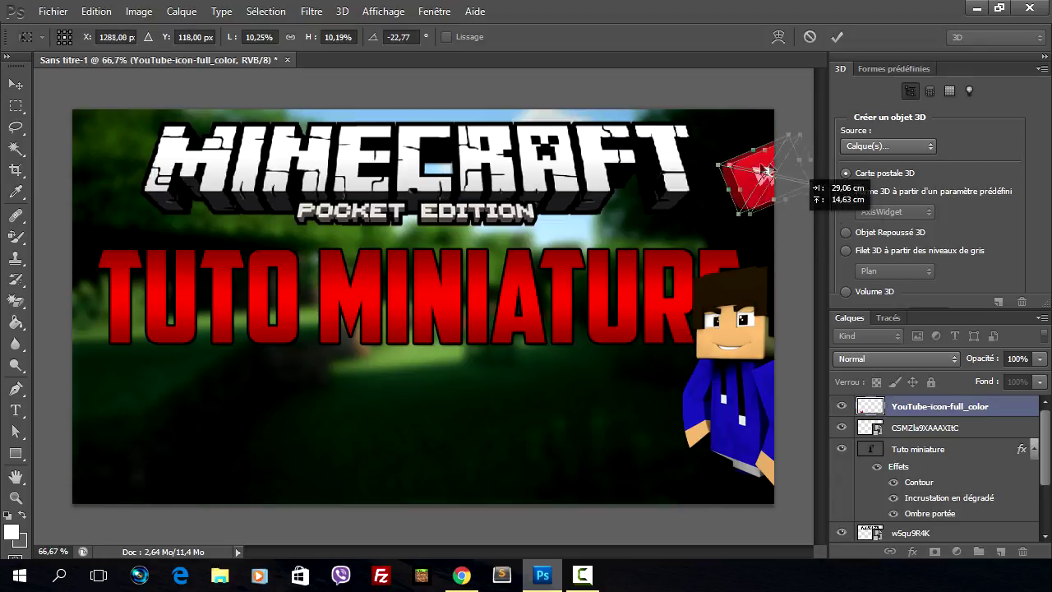
key(Return)
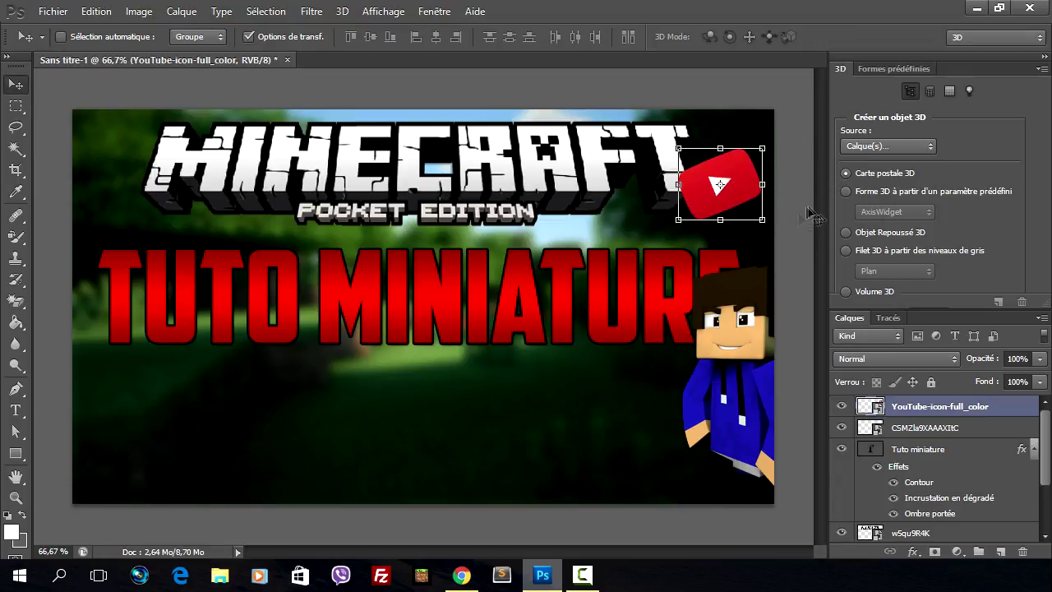
- Import YouTube-logo-full_color, shrink it, and position it below the title
click(41, 12)
click(82, 278)
scroll(580, 260, down, 3)
click(430, 312)
click(734, 403)
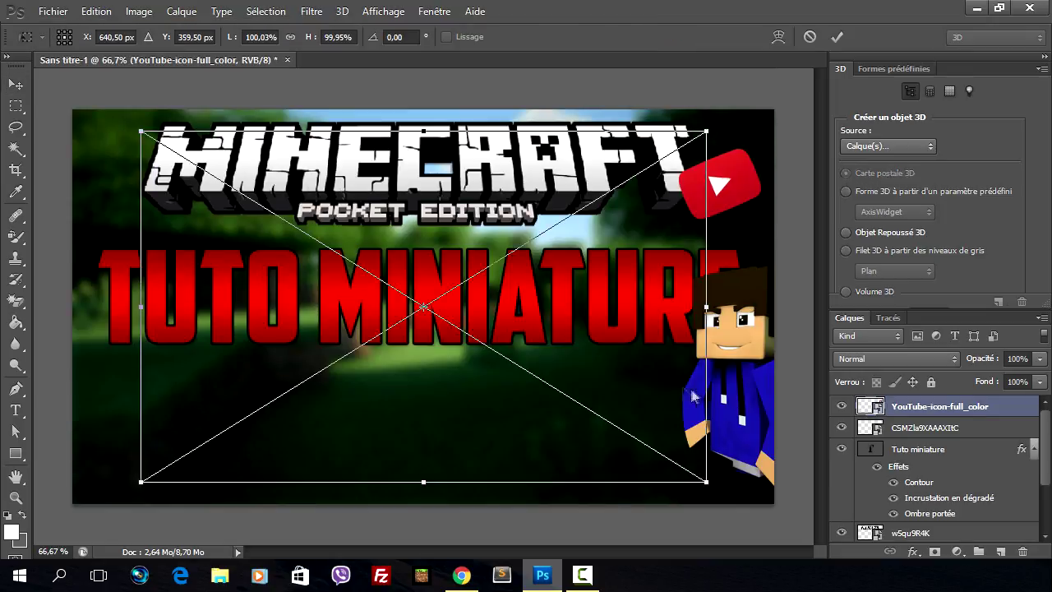
drag(707, 133, 529, 241)
key(Return)
drag(514, 370, 437, 446)
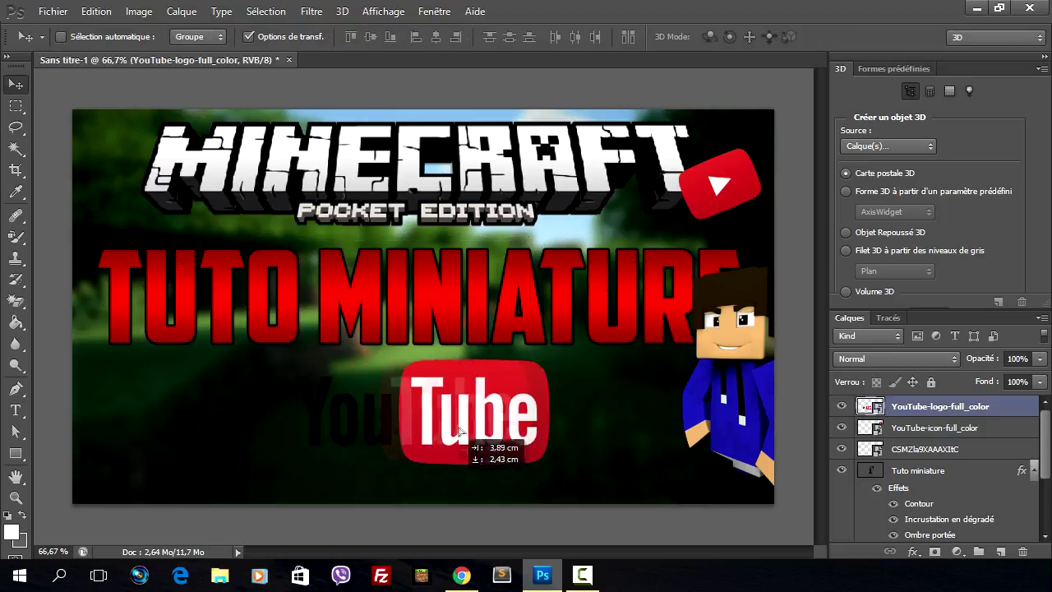
drag(437, 446, 439, 448)
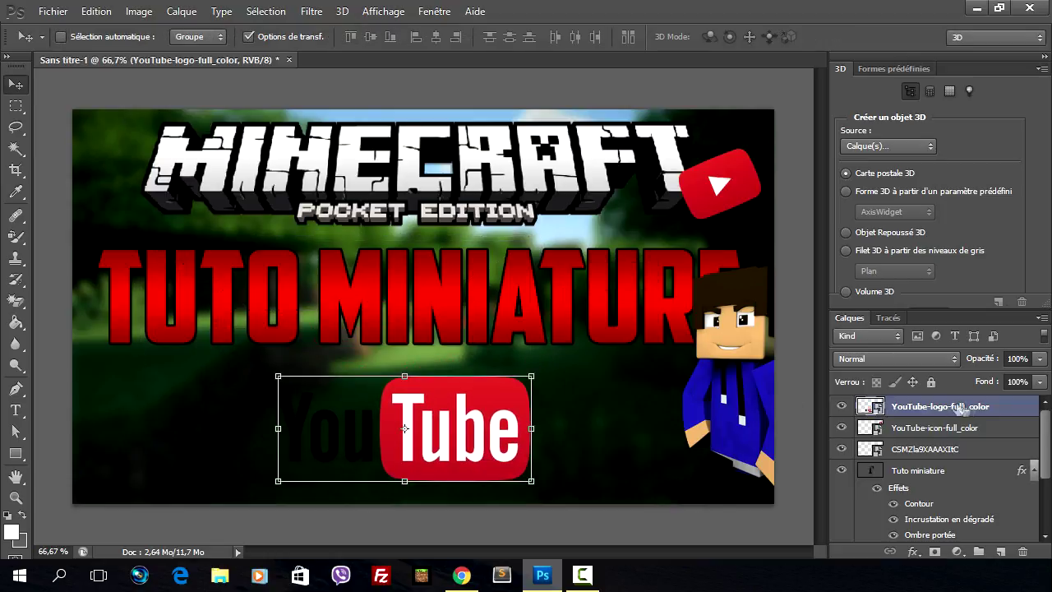
- Open the wordmark's layer effects and try, then remove, drop shadow and inner glow
double_click(1001, 413)
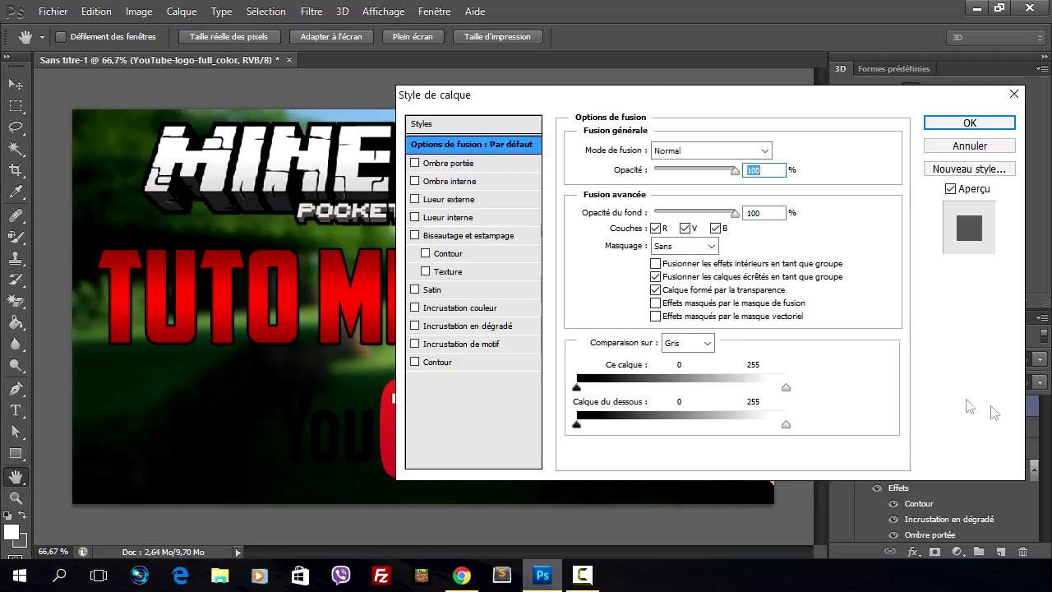
click(470, 163)
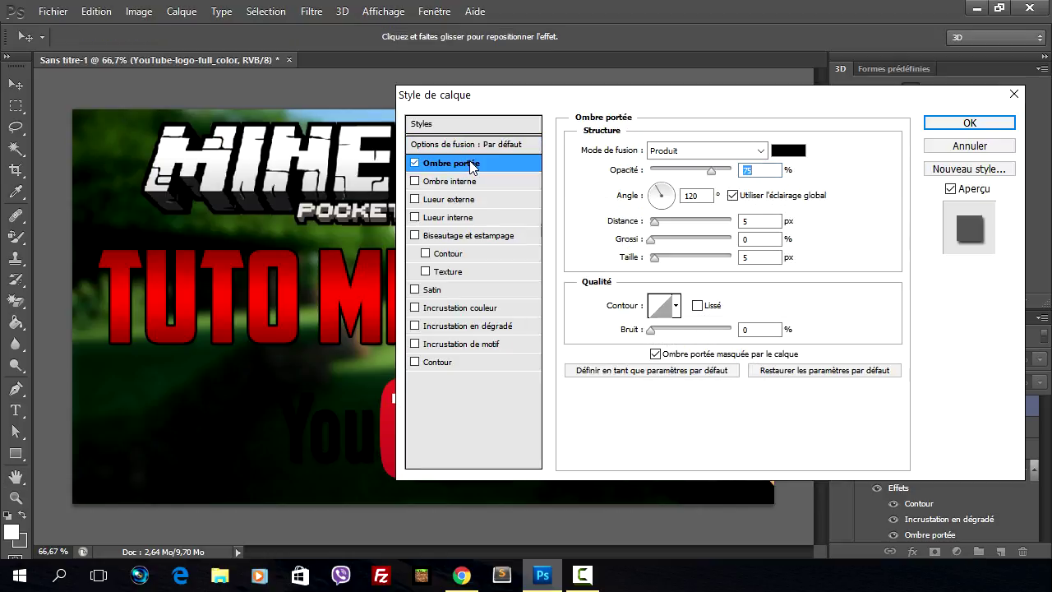
click(414, 163)
click(414, 217)
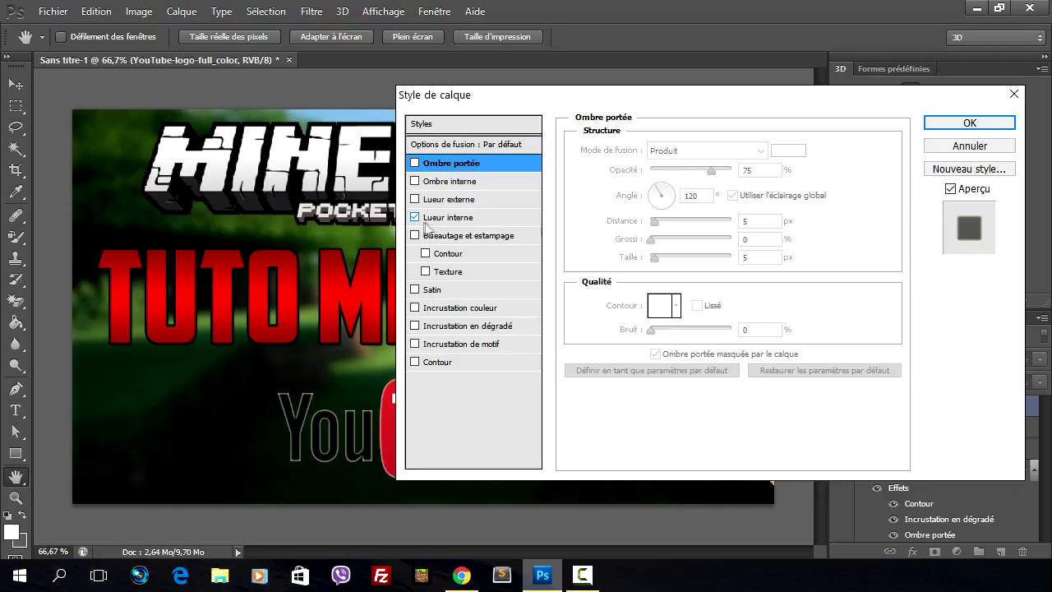
click(415, 216)
- Add an outer glow to the wordmark at 100% opacity with 40 spread
click(415, 198)
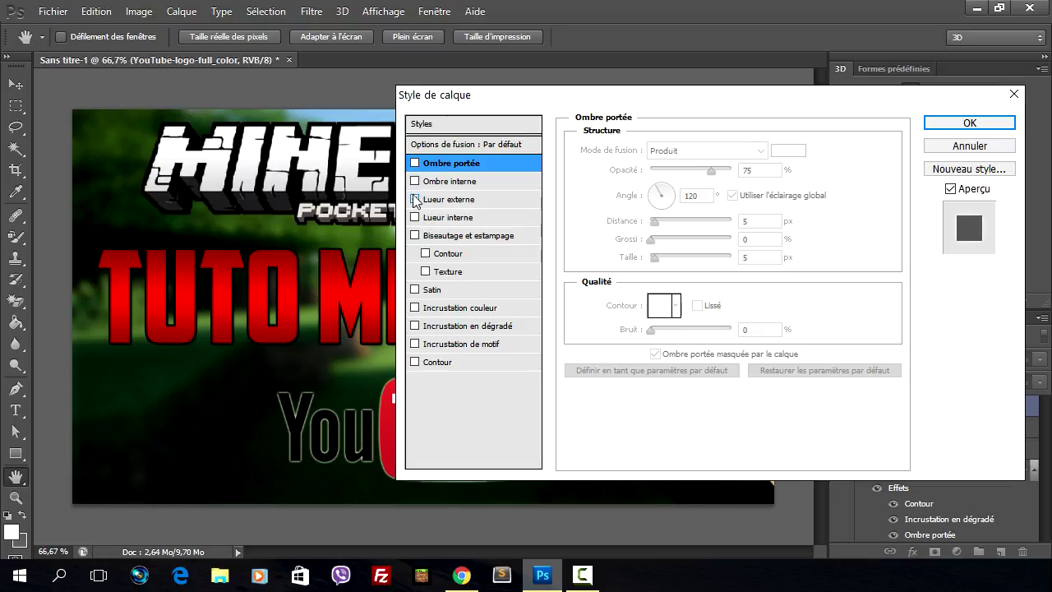
click(480, 203)
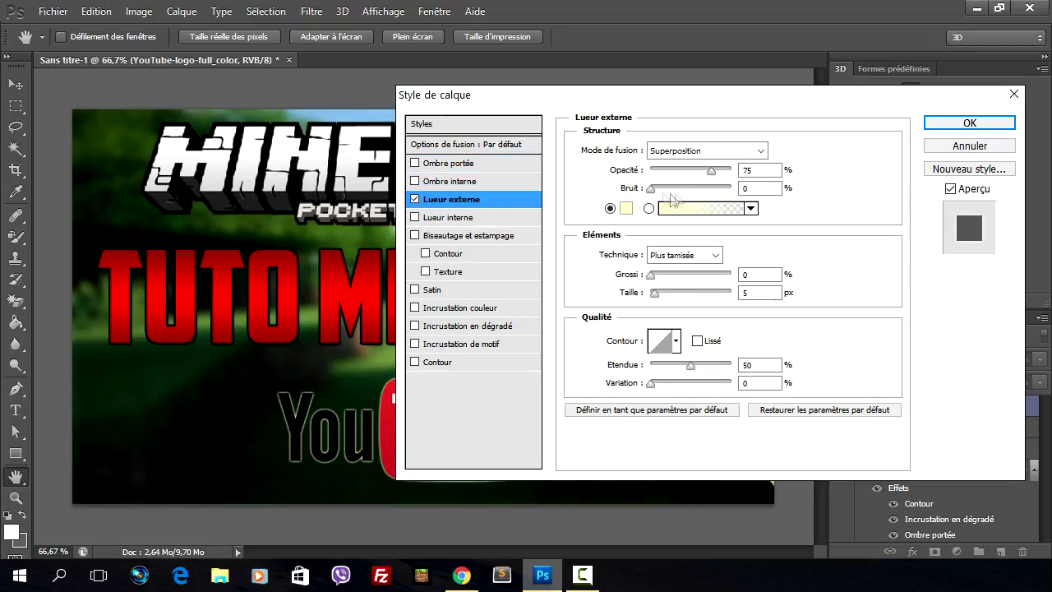
drag(713, 170, 739, 171)
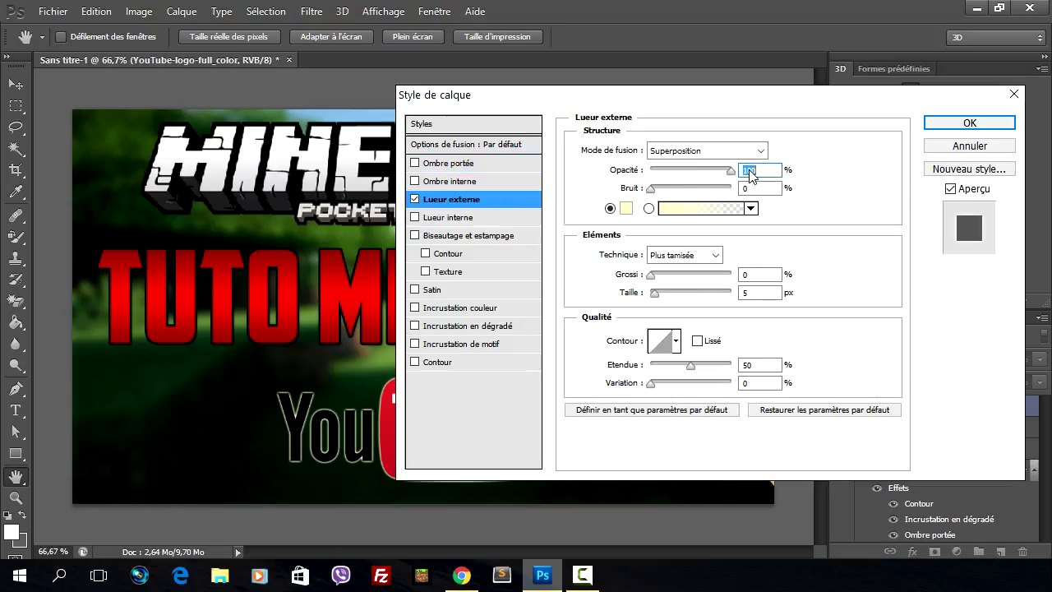
mouse_move(653, 279)
mouse_down()
mouse_move(715, 277)
mouse_move(689, 279)
mouse_up()
drag(658, 103, 873, 105)
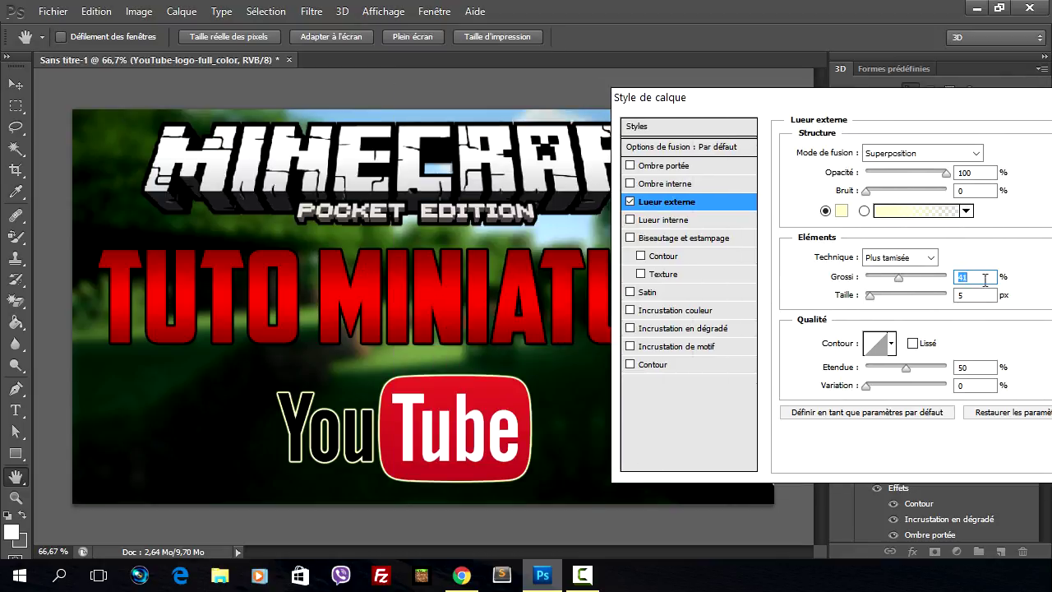
key(BackSpace)
text(0)
- Try and remove stroke and gradient overlay, then apply the outer glow
click(667, 365)
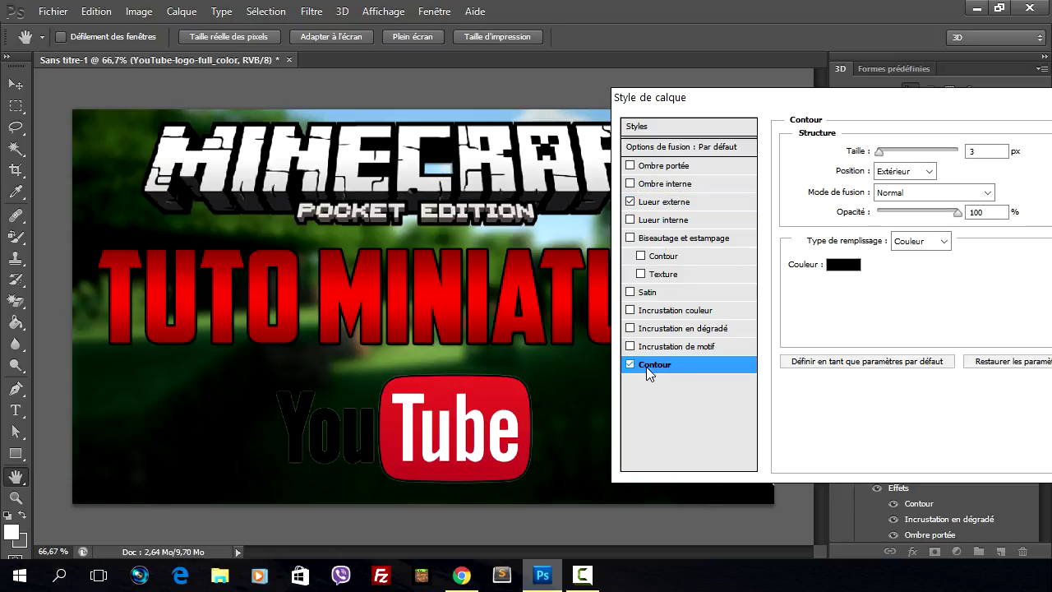
click(630, 364)
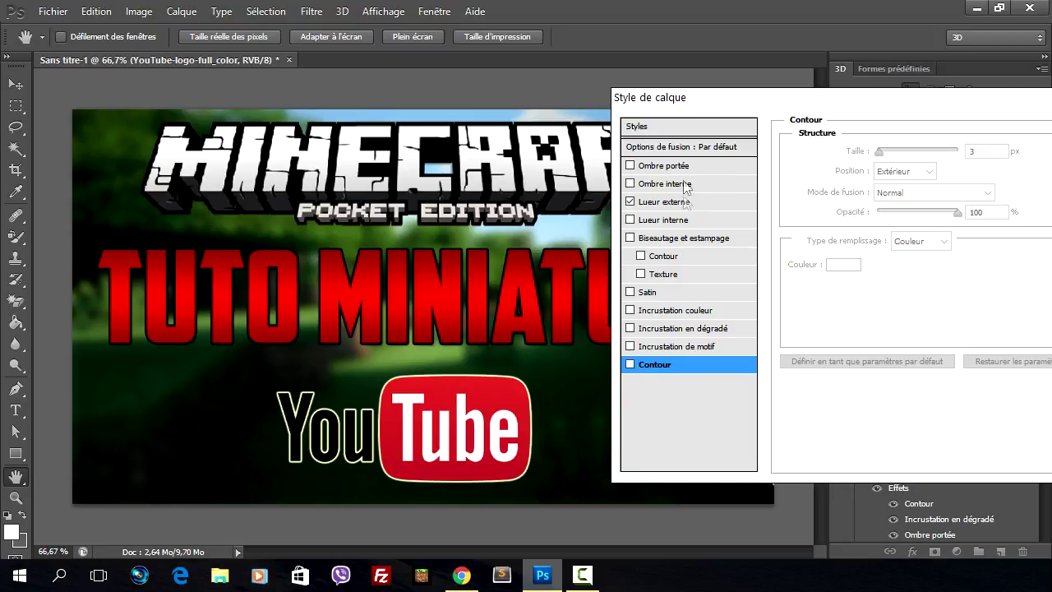
click(658, 330)
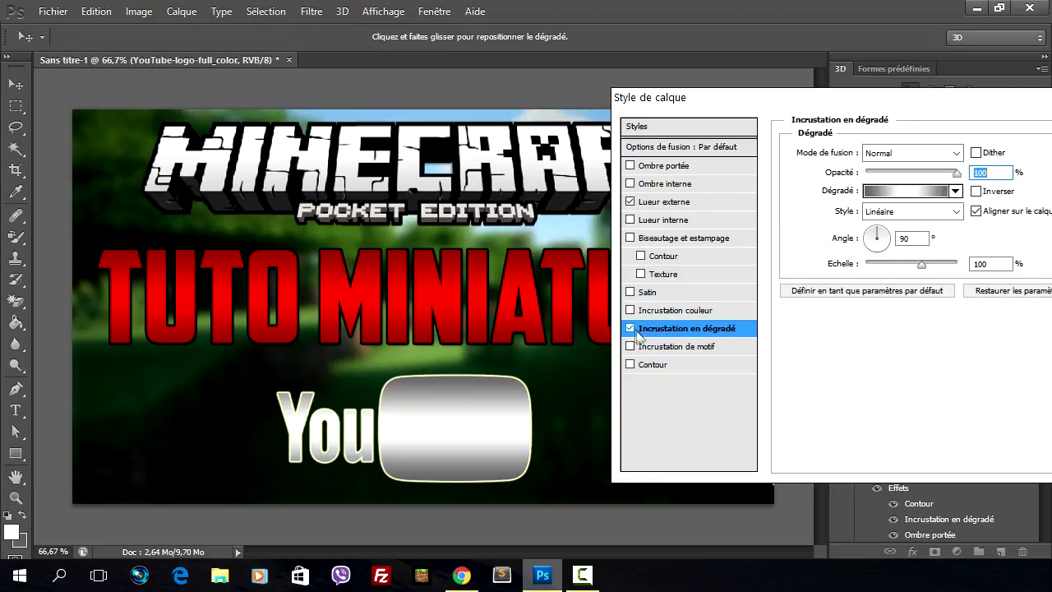
click(630, 328)
drag(719, 100, 437, 137)
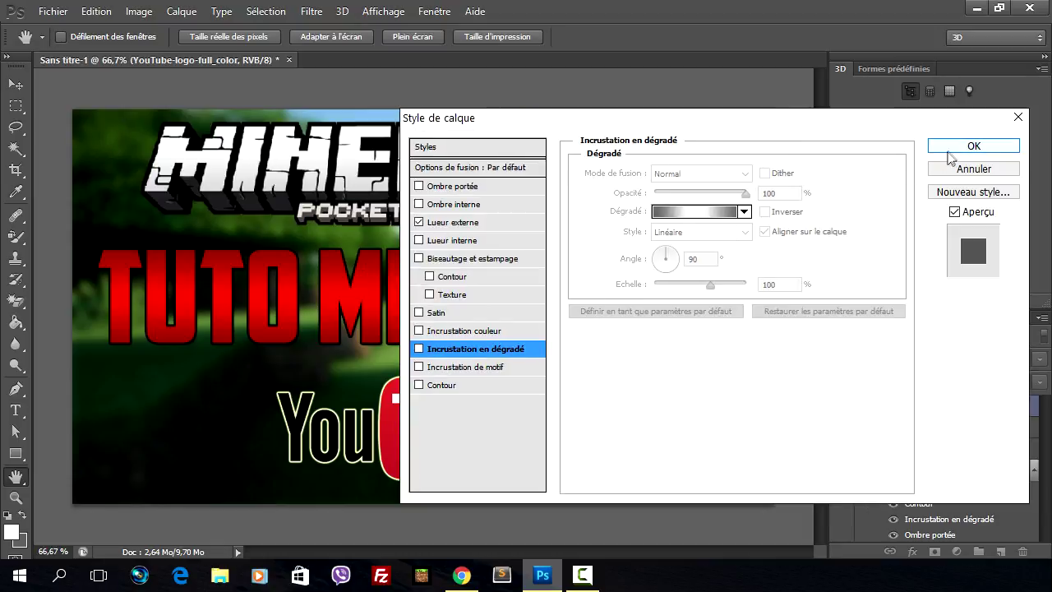
click(970, 145)
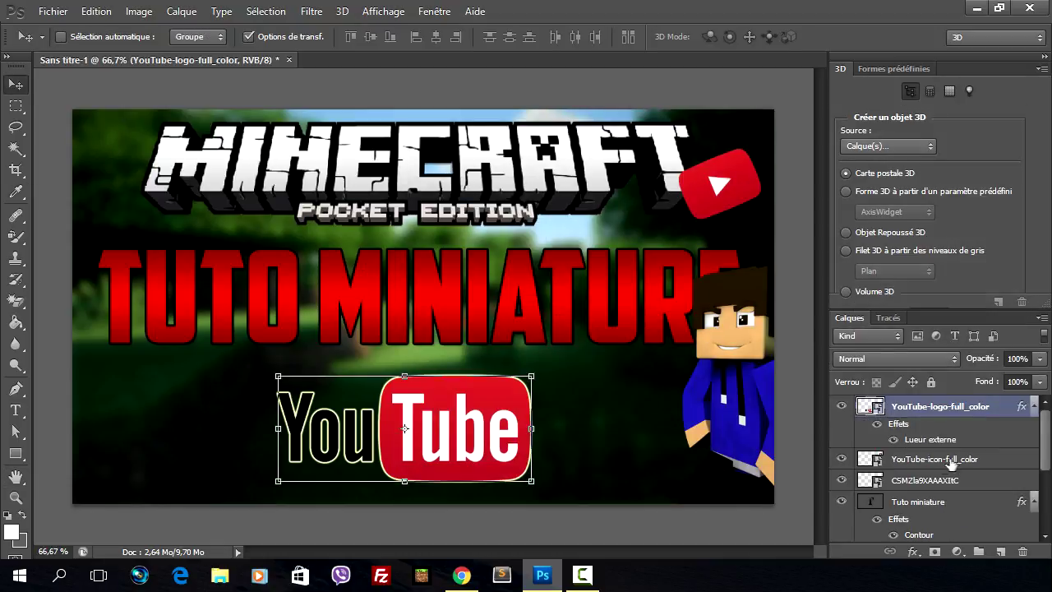
- Add an enlarged outer glow to the character layer
double_click(997, 481)
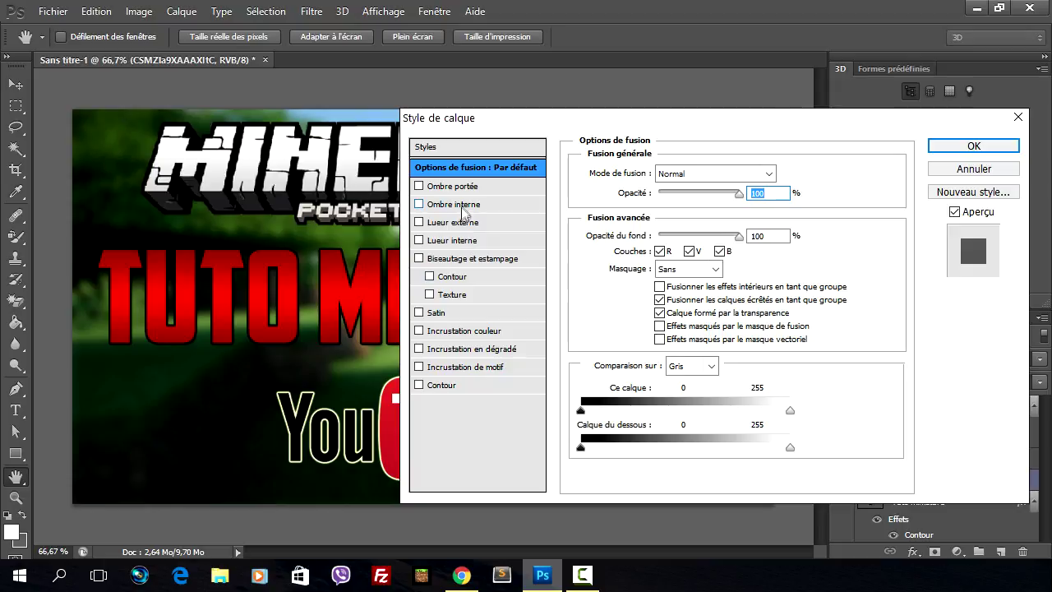
click(463, 222)
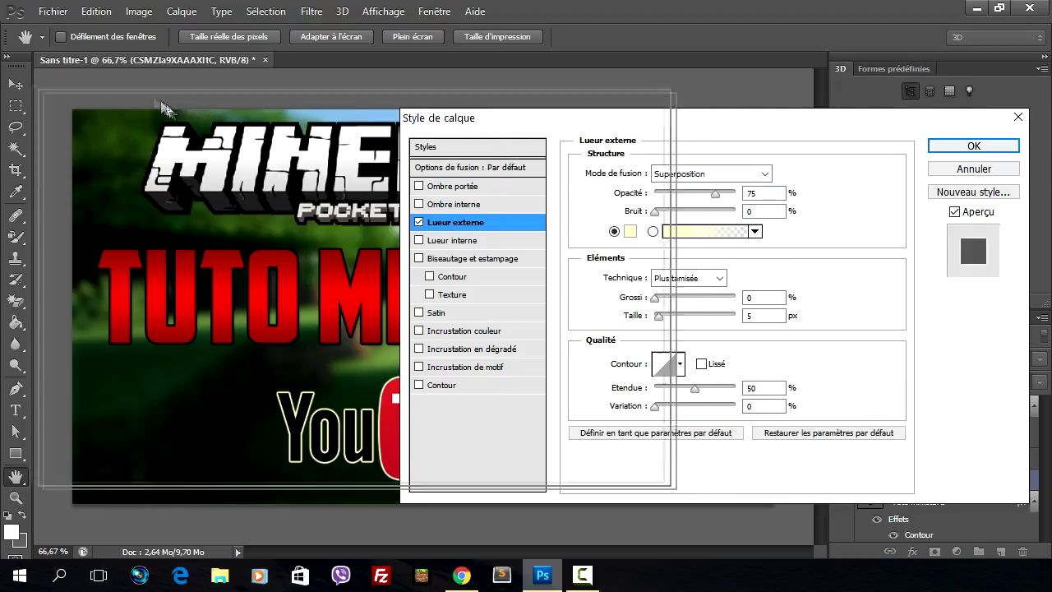
drag(137, 55, 137, 55)
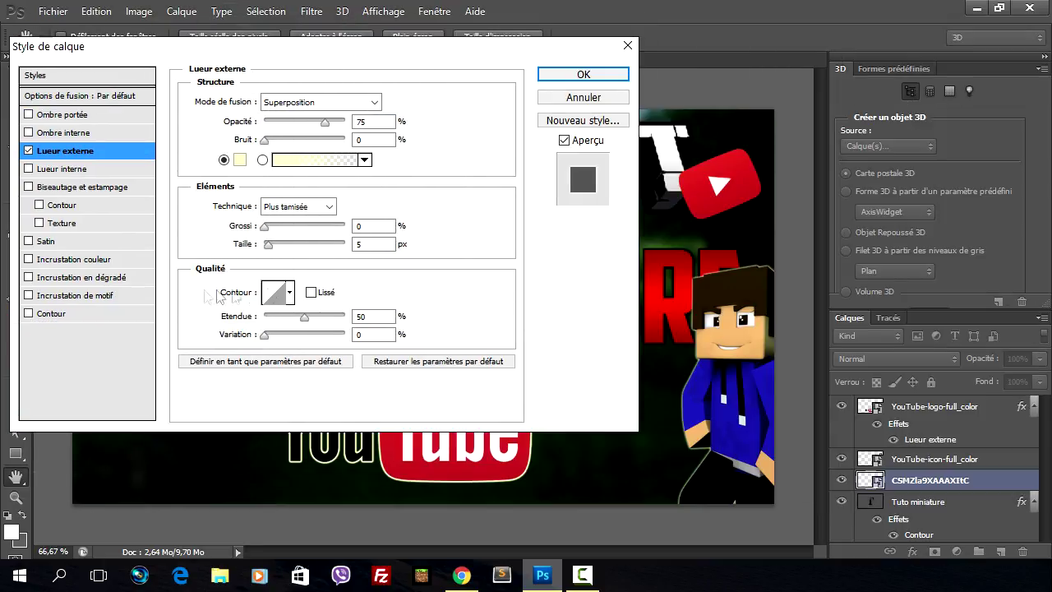
mouse_move(265, 245)
mouse_down()
mouse_move(285, 245)
mouse_move(275, 230)
mouse_up()
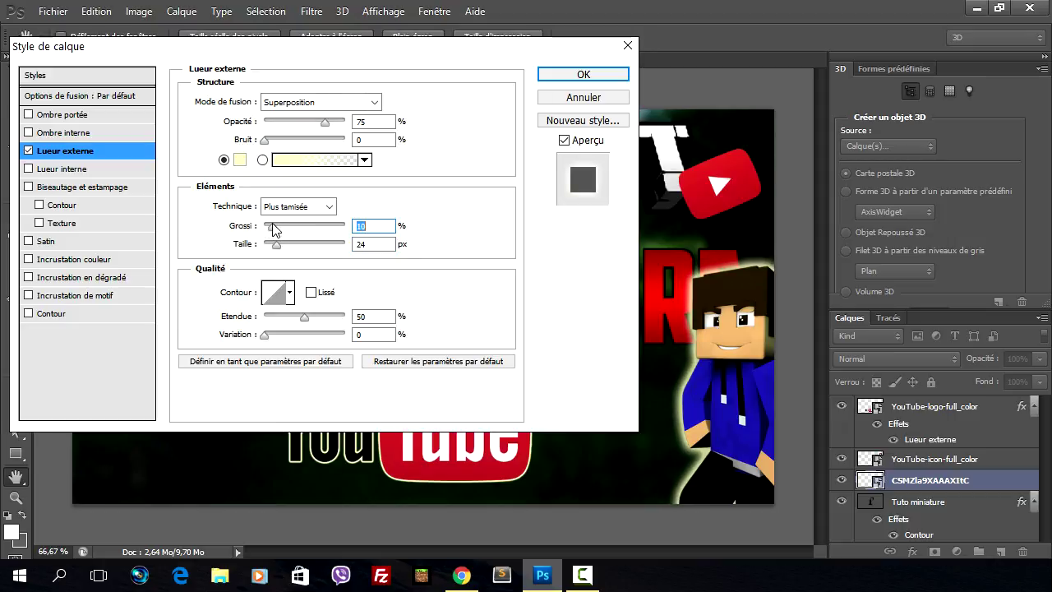
click(583, 74)
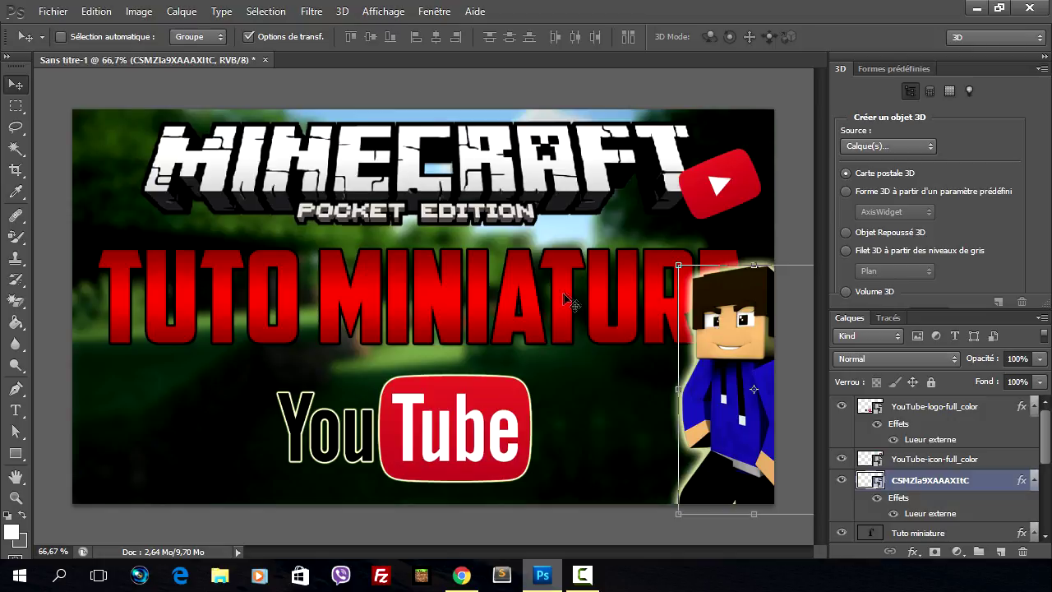
- Give the YouTube icon an Overlay outer glow at 75% opacity and 13 px size
click(992, 459)
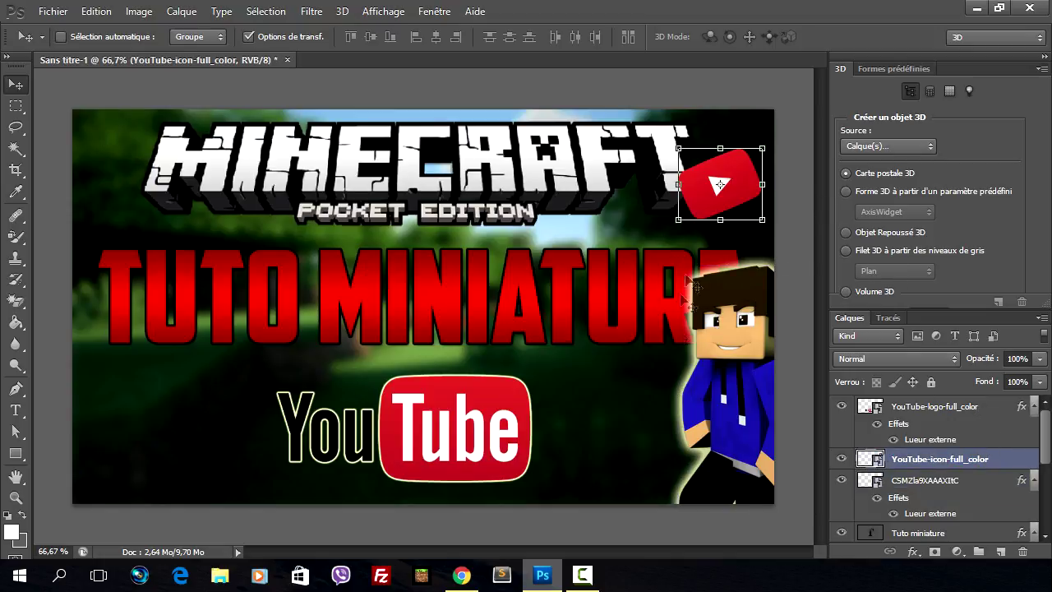
mouse_move(672, 164)
mouse_down()
mouse_move(683, 155)
mouse_move(673, 176)
mouse_up()
key(Return)
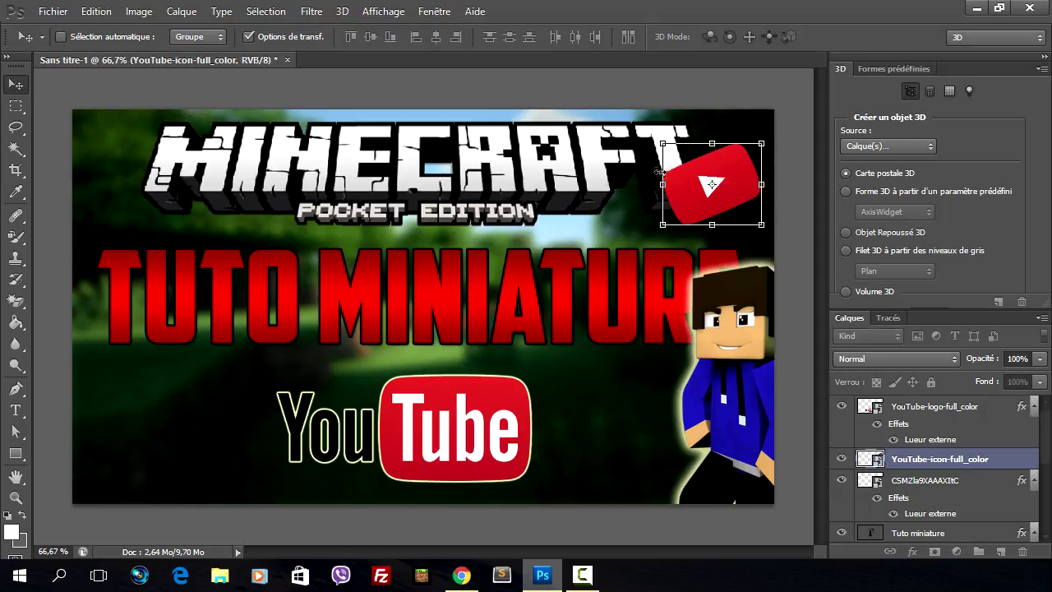
double_click(1004, 460)
click(93, 151)
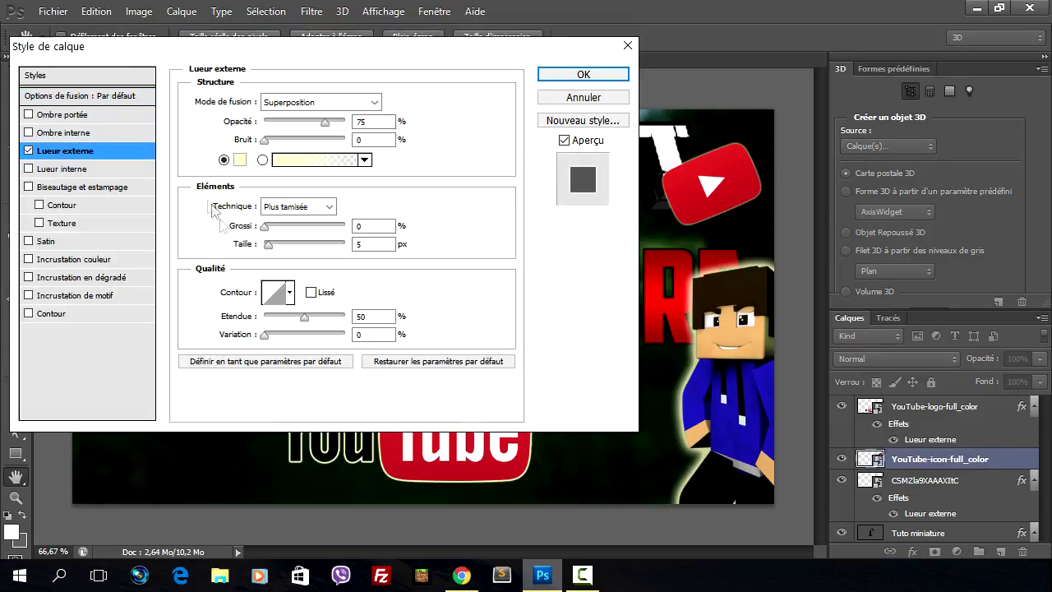
drag(270, 245, 274, 245)
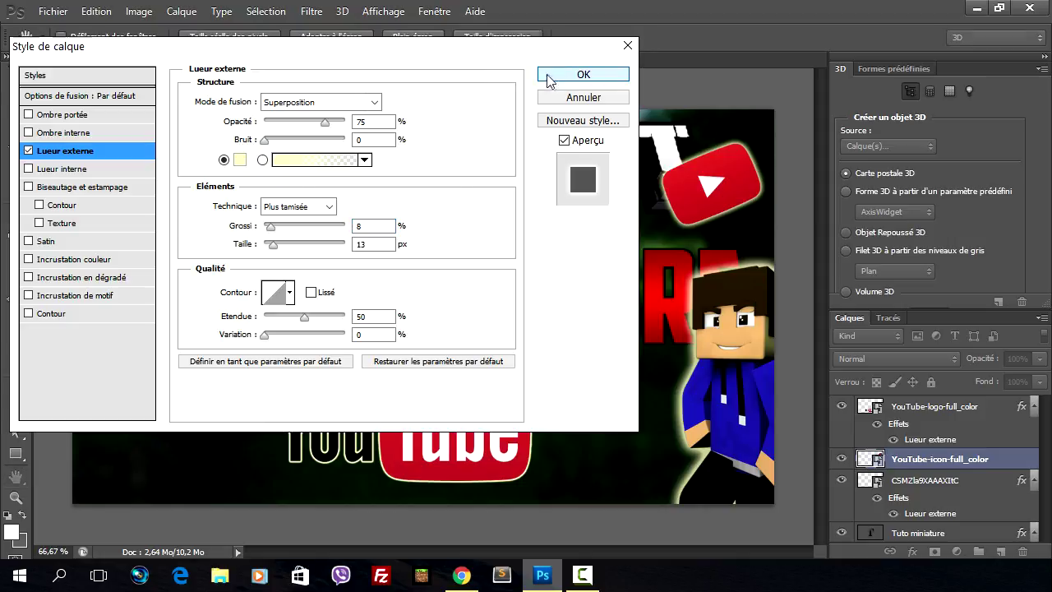
click(605, 74)
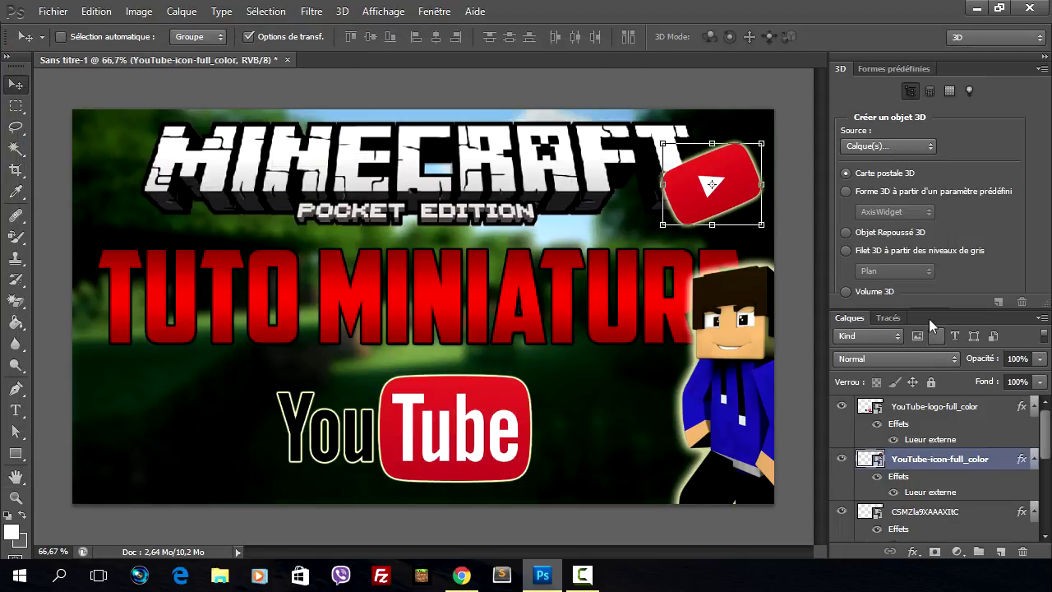
- Nudge the YouTube wordmark slightly to the left
click(971, 426)
drag(355, 434, 338, 434)
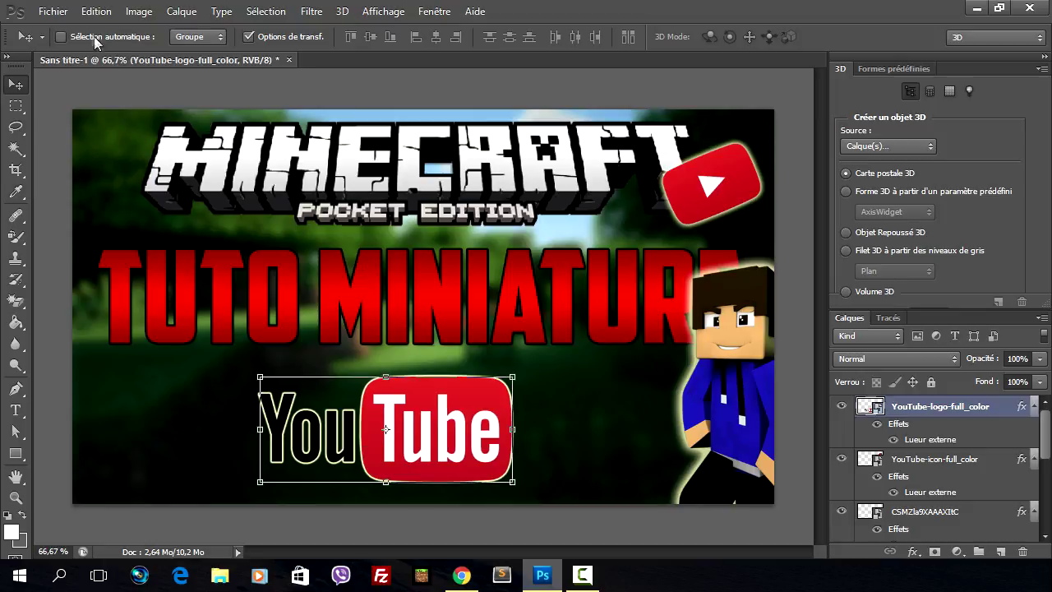
click(53, 12)
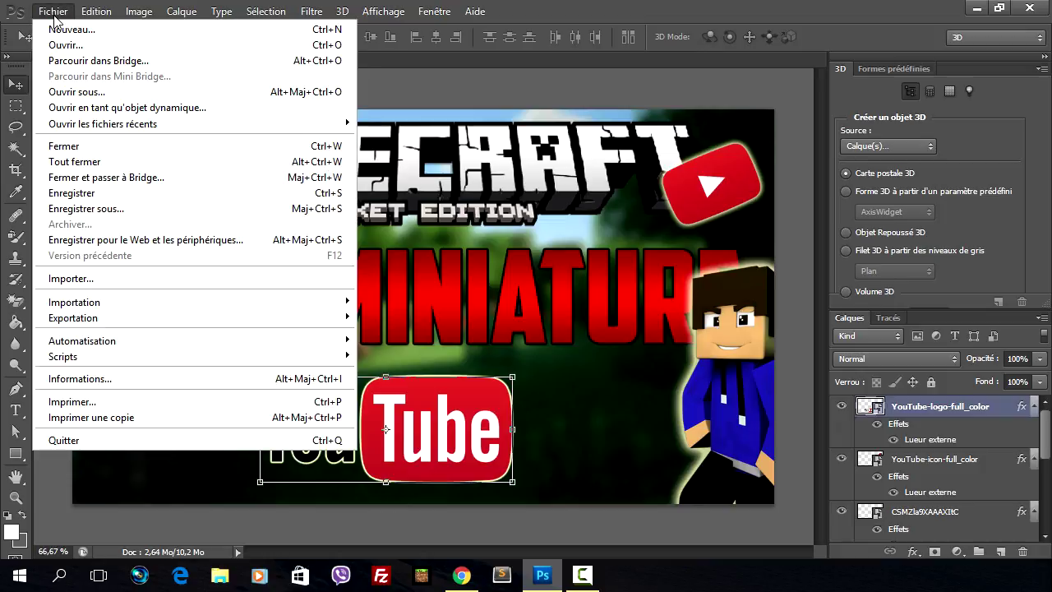
- Open Save for Web and pan the preview over the title text and the character's glow
click(106, 240)
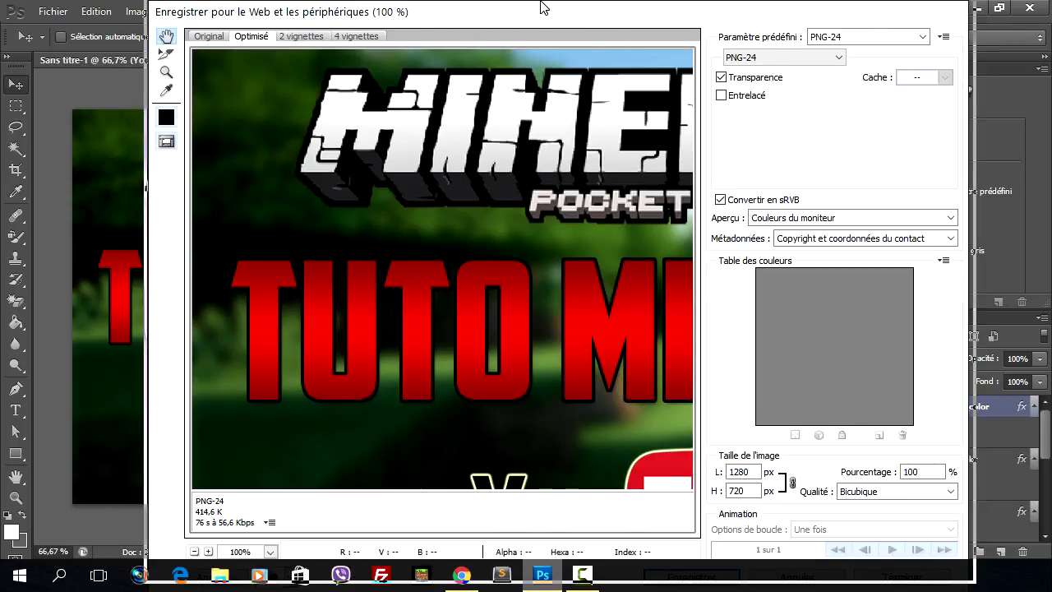
drag(542, 7, 544, 8)
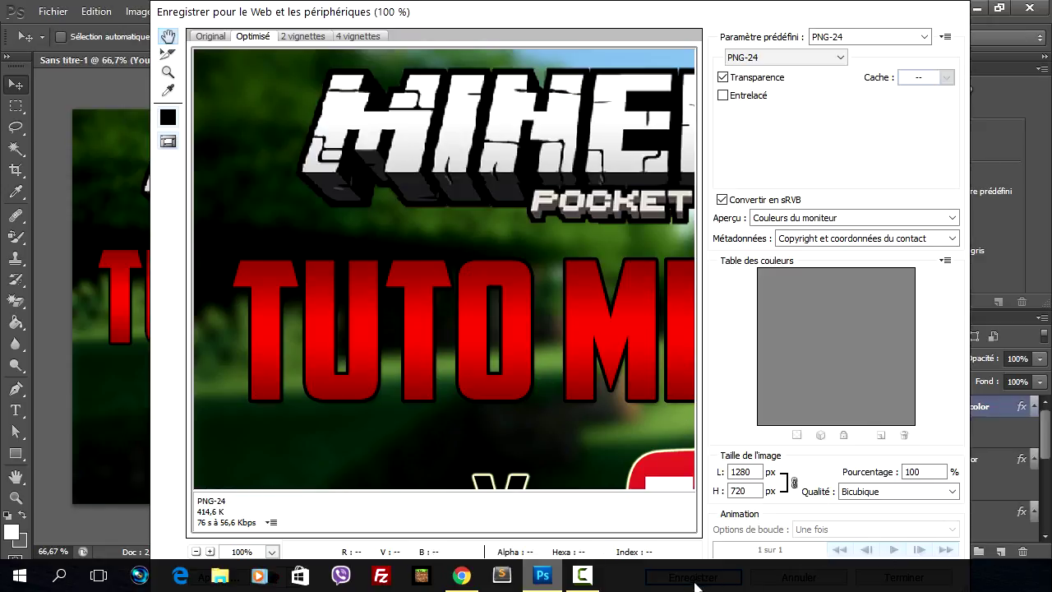
drag(542, 205, 349, 128)
mouse_move(665, 247)
mouse_down()
mouse_move(512, 239)
mouse_move(505, 167)
mouse_up()
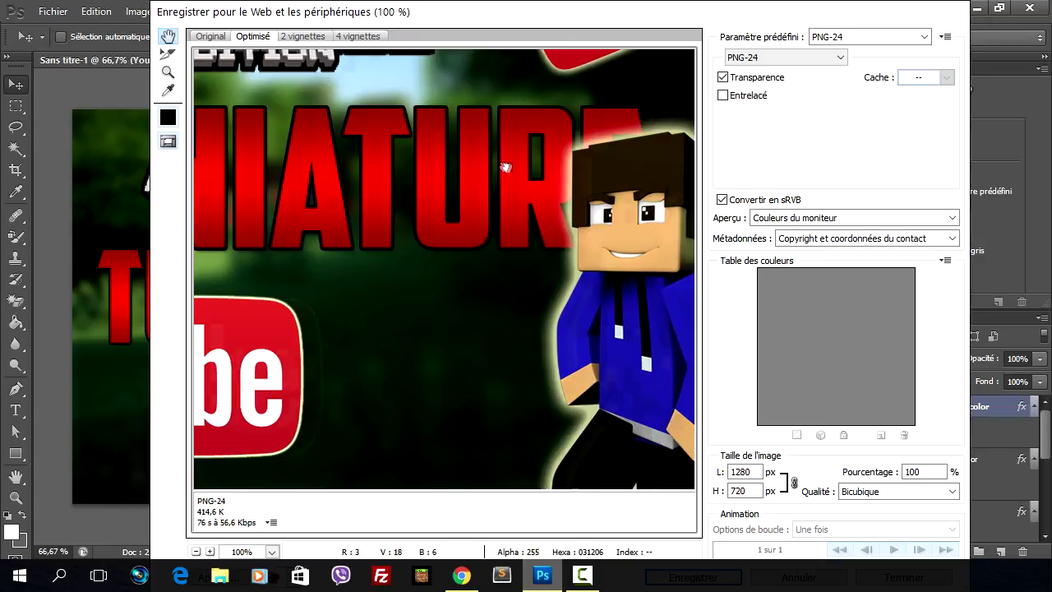
drag(247, 131, 509, 197)
drag(206, 124, 402, 164)
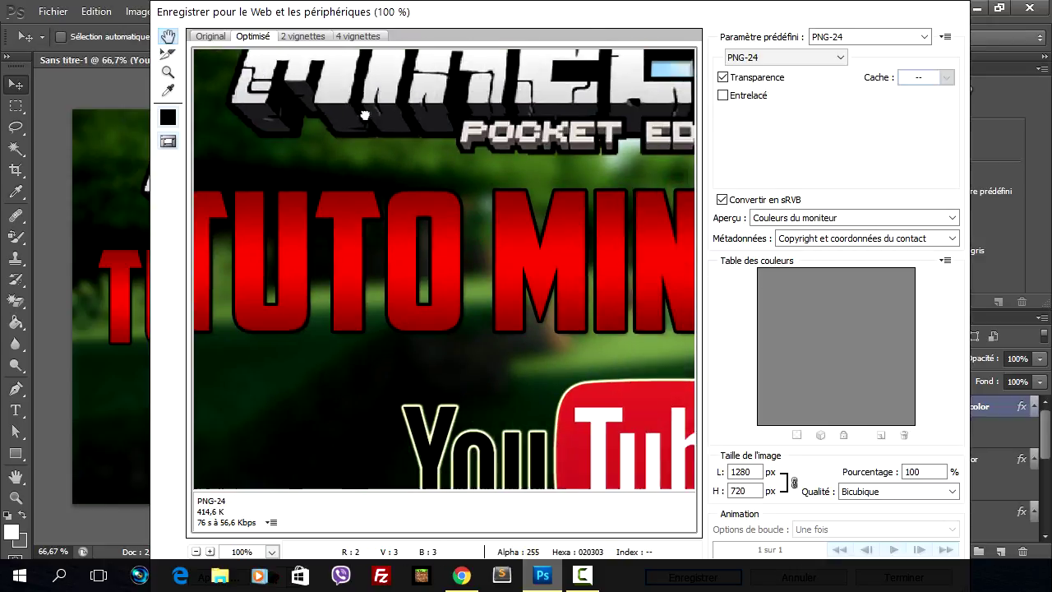
drag(507, 251, 411, 170)
drag(674, 214, 416, 179)
drag(548, 164, 430, 159)
drag(635, 205, 670, 205)
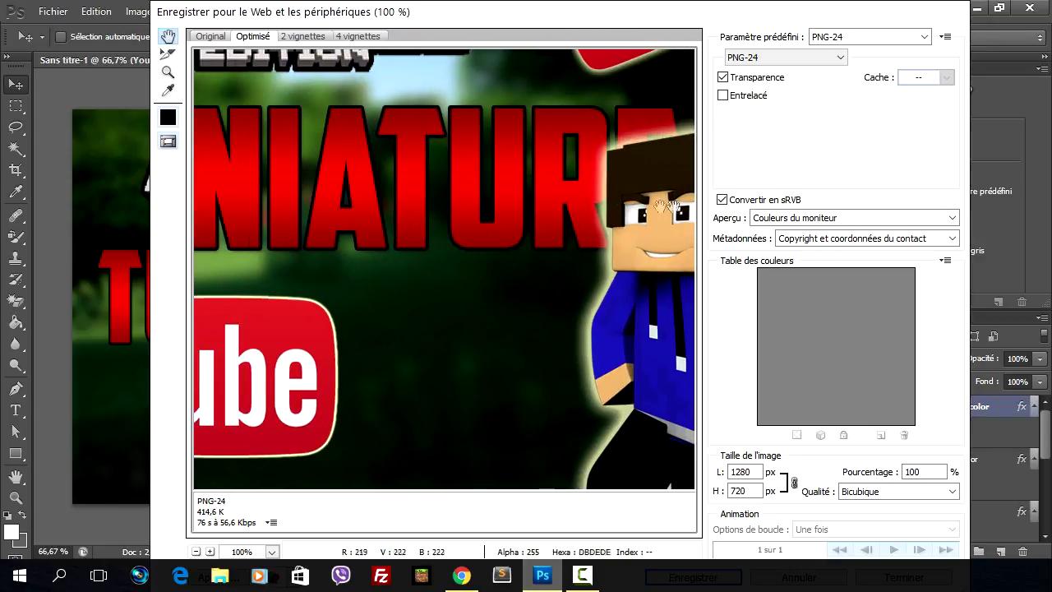
- Keep PNG-24 as the export format for the 1280×720 copy
click(822, 57)
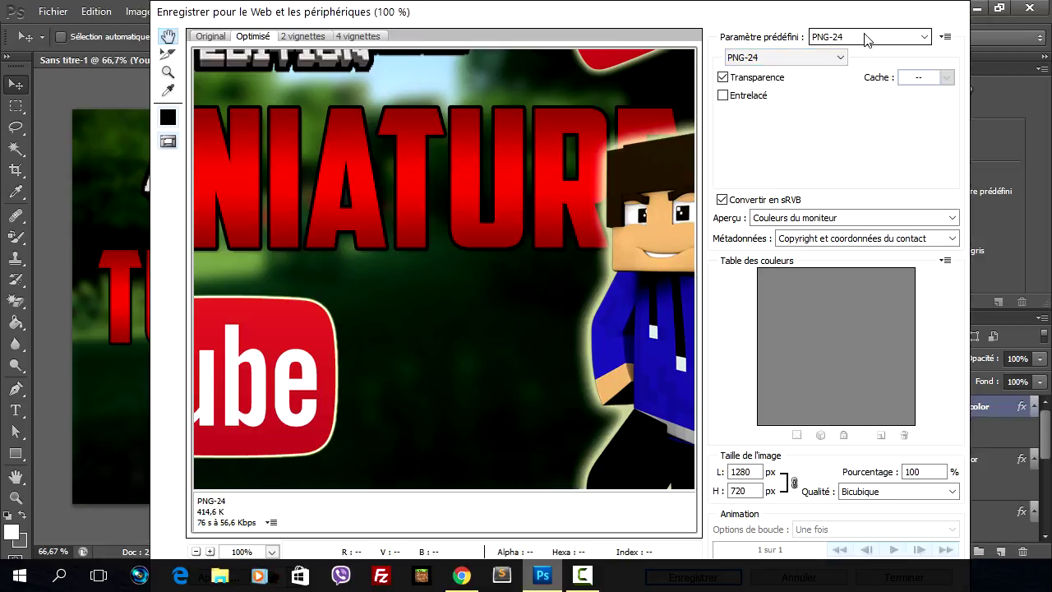
click(825, 60)
click(768, 104)
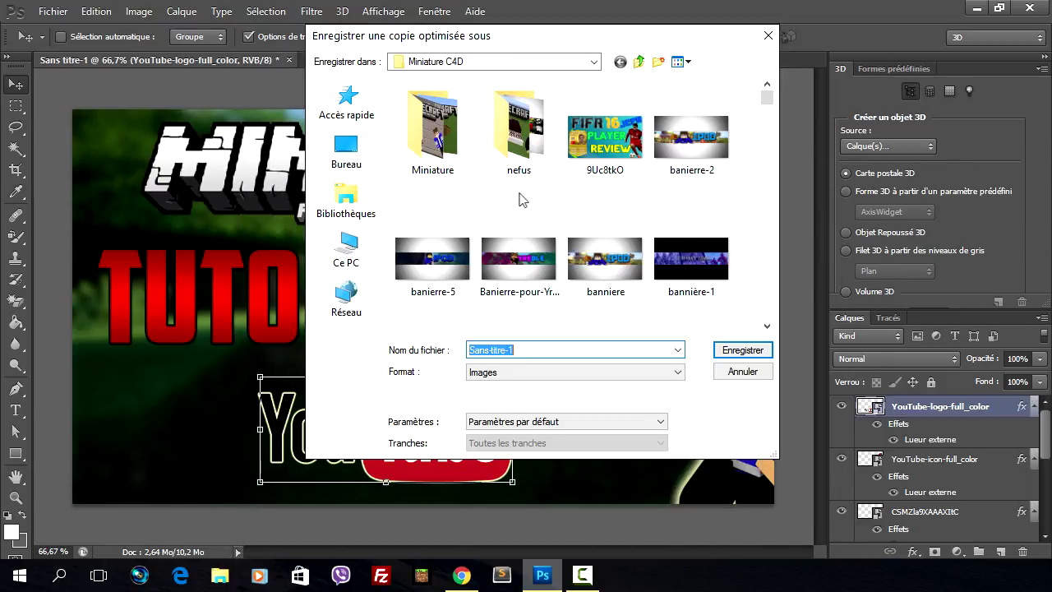
- Browse through Documents and C4D tuto into the Miniature C4D folder
click(346, 202)
double_click(443, 109)
double_click(696, 118)
scroll(613, 162, down, 5)
scroll(622, 187, up, 1)
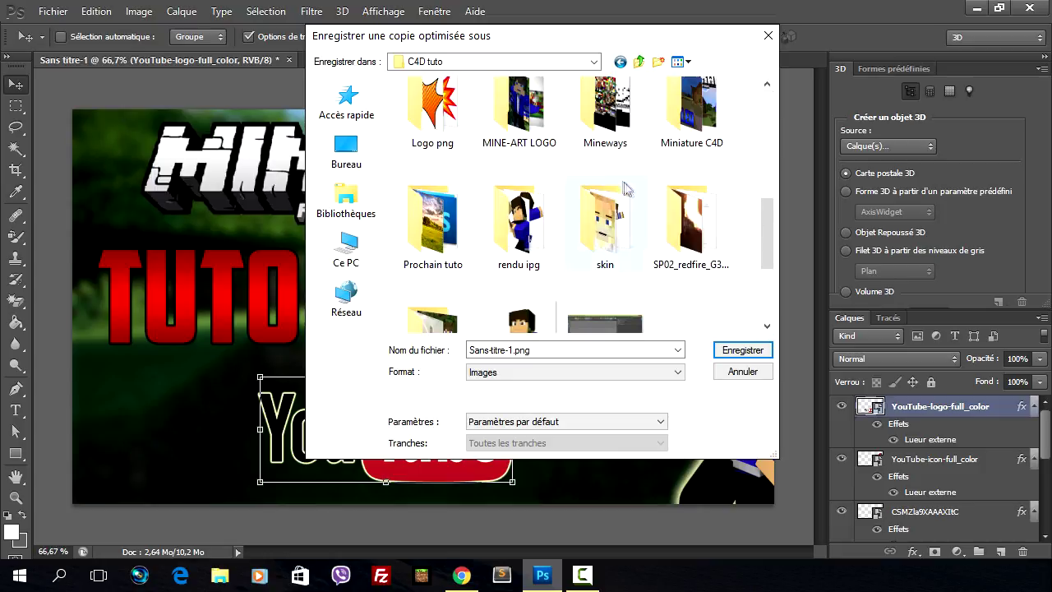
double_click(691, 111)
scroll(704, 188, down, 5)
scroll(704, 188, down, 10)
scroll(612, 249, down, 10)
scroll(612, 249, down, 5)
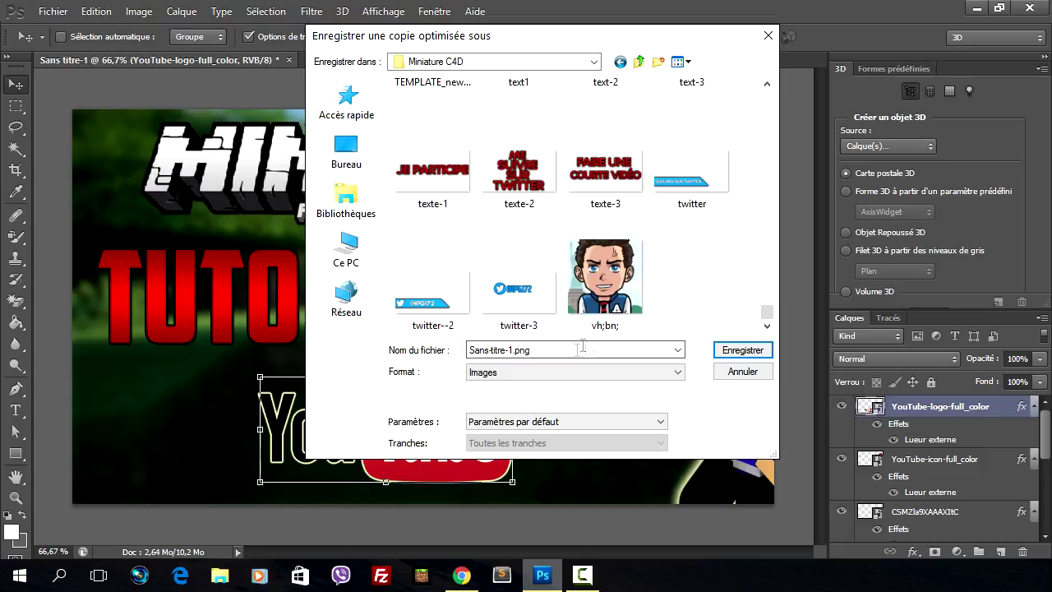
- Save the PNG under the name 'mini-130' and minimize Photoshop
drag(591, 349, 276, 376)
key(BackSpace)
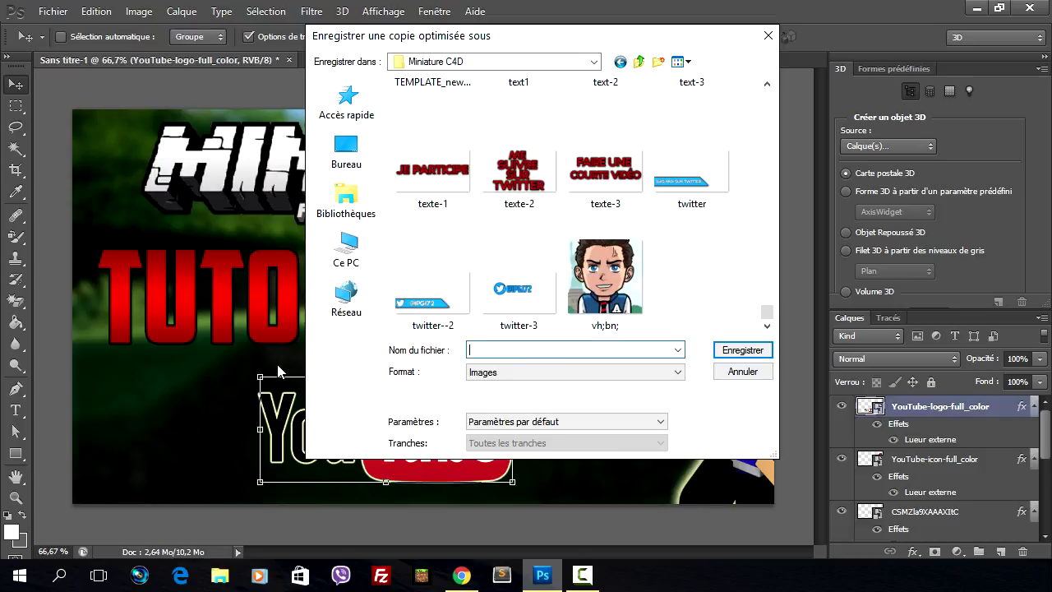
text(miniat)
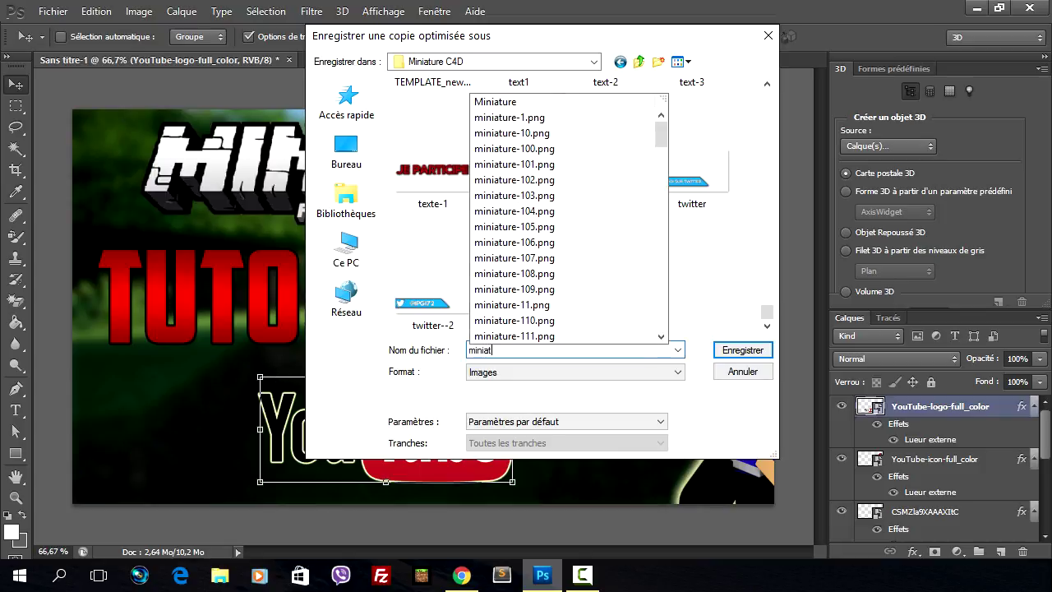
text(ure-)
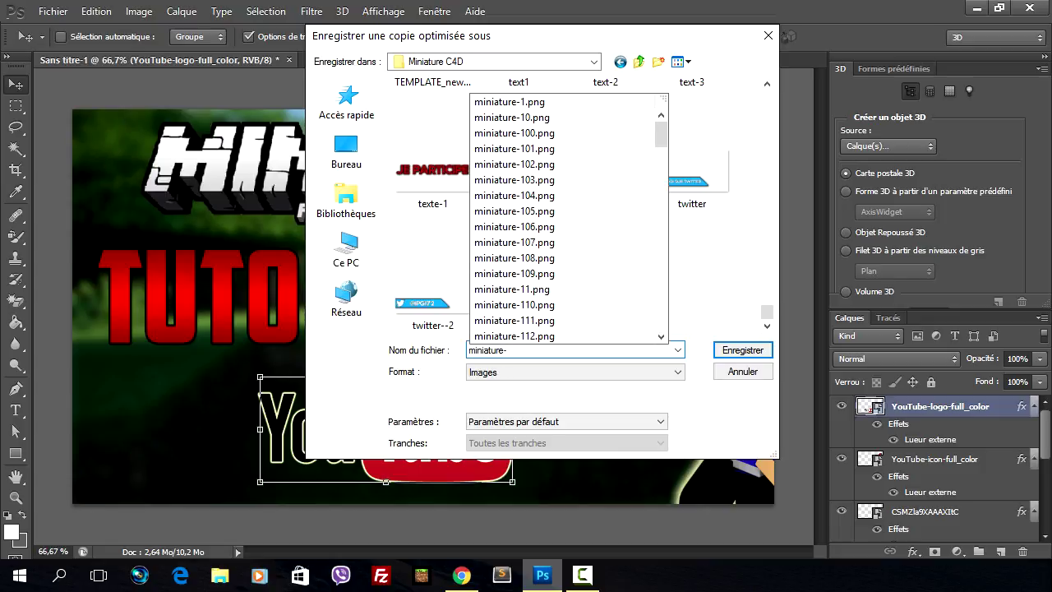
text(130)
key(Return)
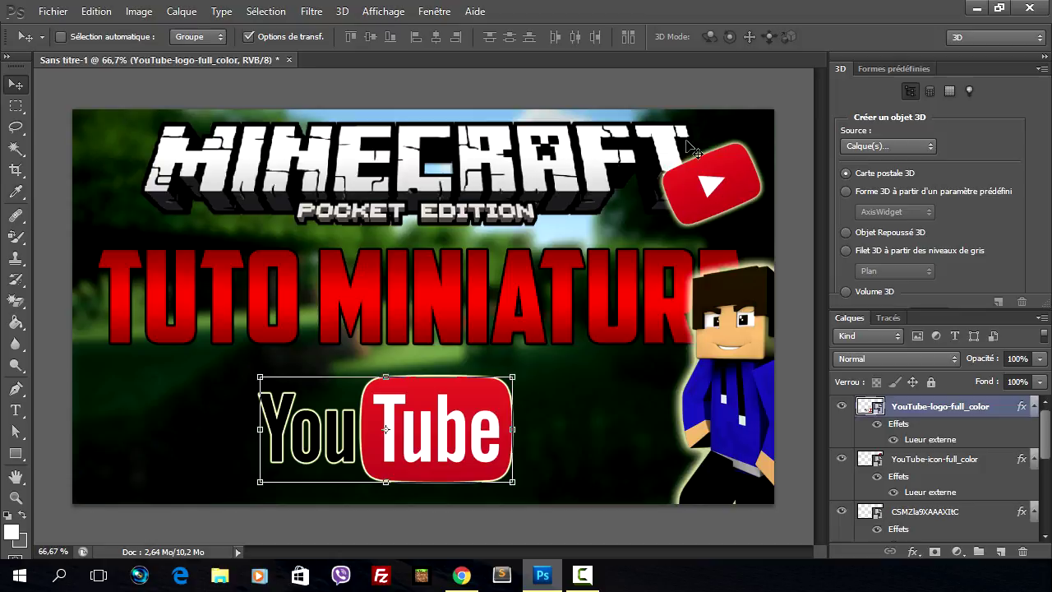
click(970, 10)
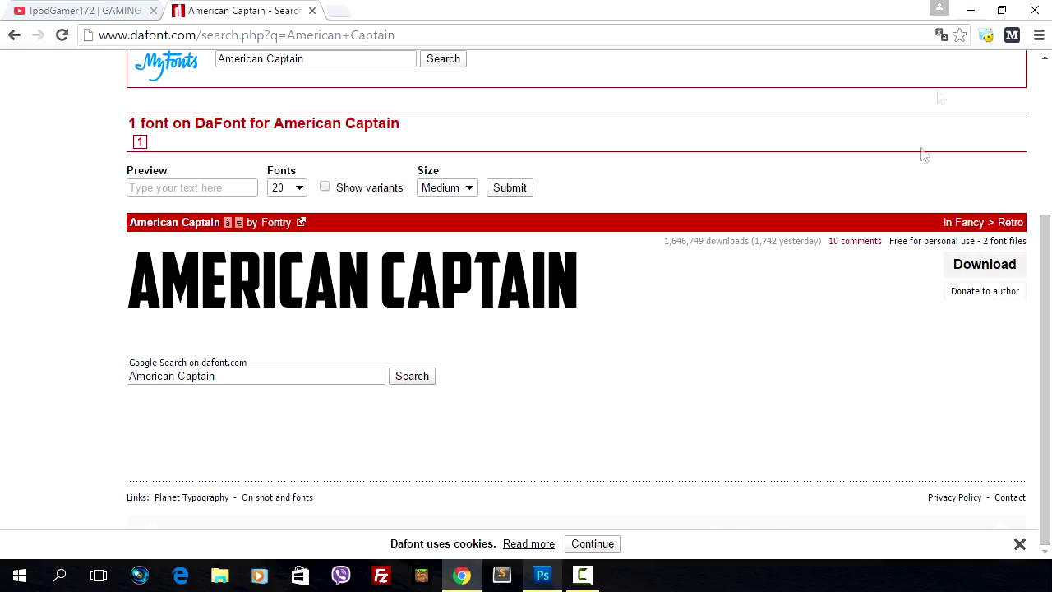
- In Chrome's YouTube tab, browse the Subscriptions feed and then the own channel page
click(129, 9)
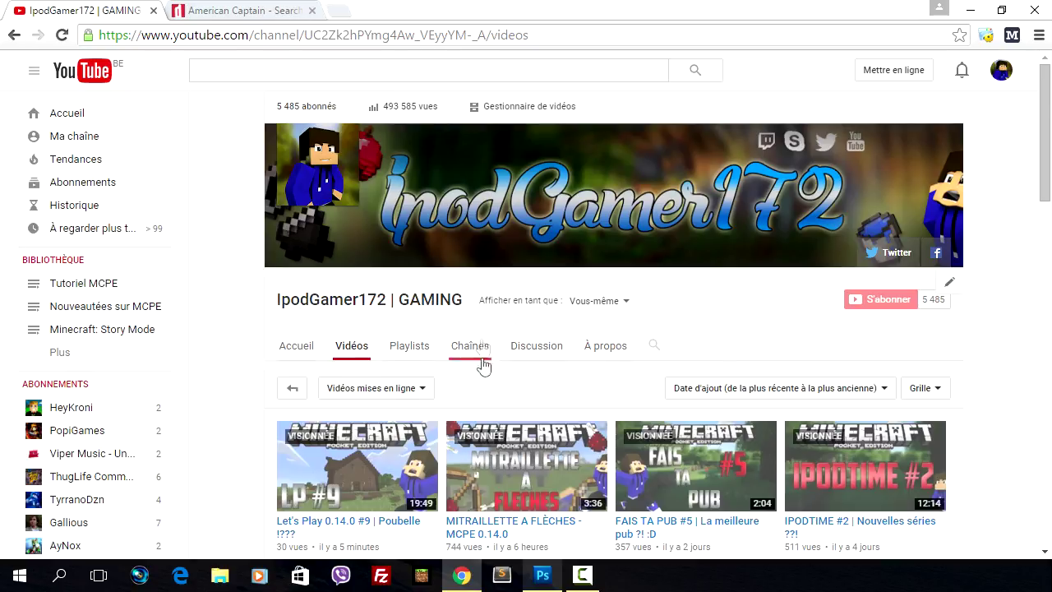
scroll(884, 308, down, 2)
scroll(756, 370, down, 3)
scroll(744, 403, down, 2)
scroll(903, 427, down, 5)
scroll(739, 395, up, 7)
scroll(579, 370, up, 5)
click(65, 116)
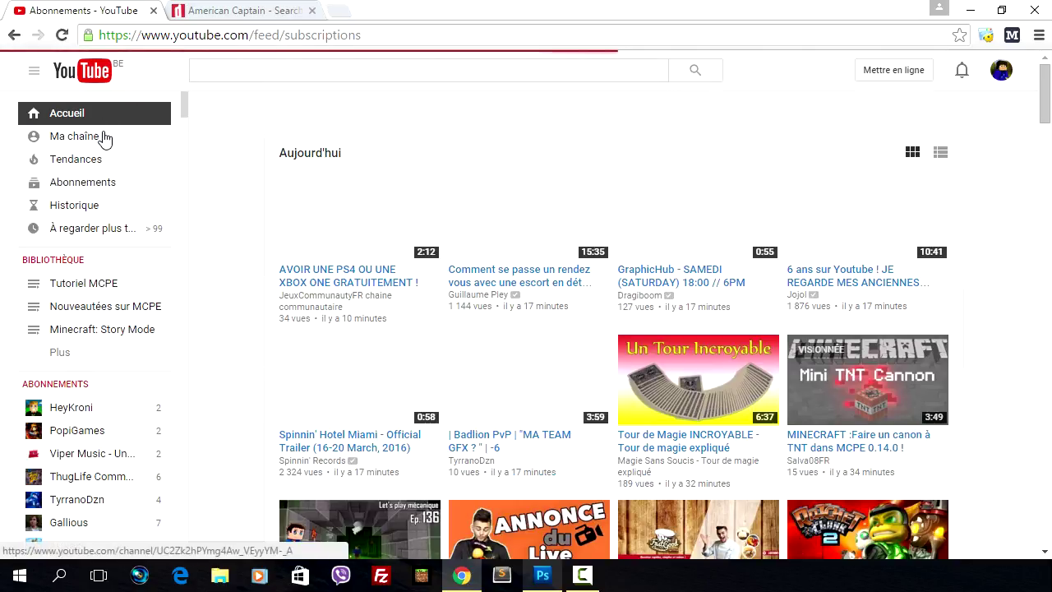
click(104, 138)
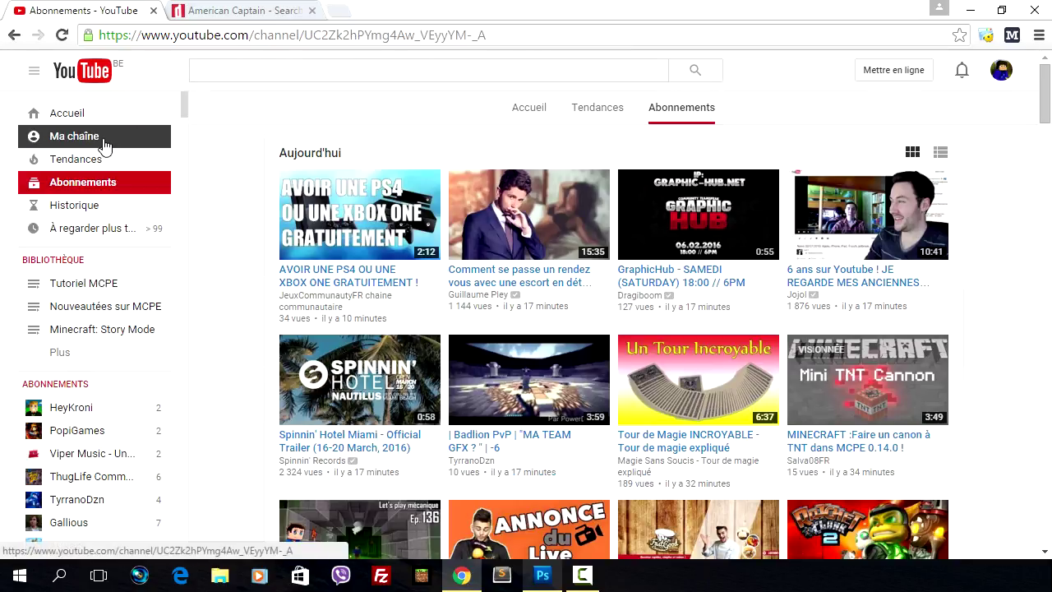